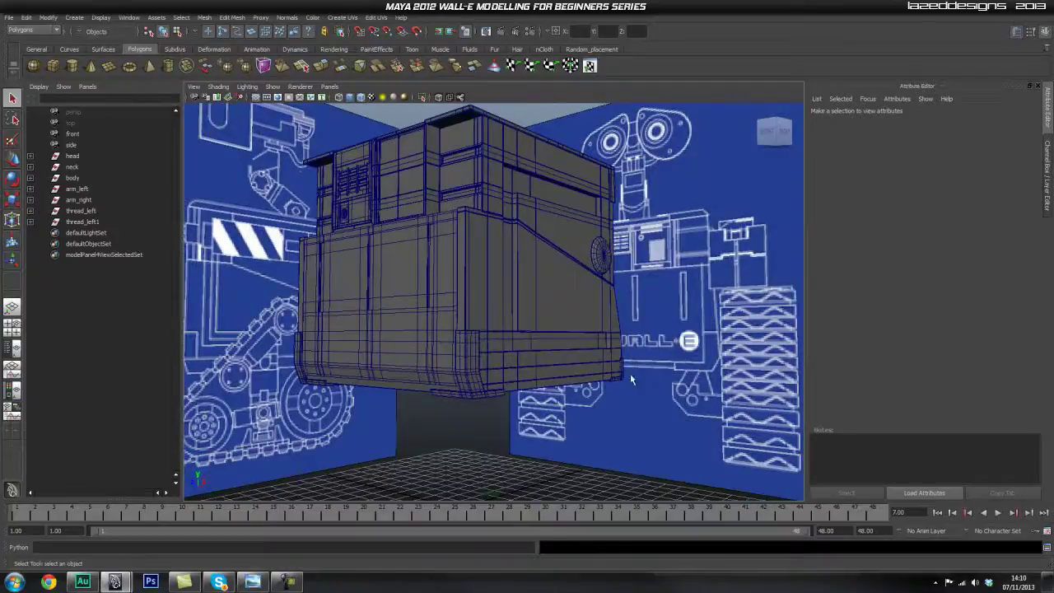
# - Examine the body's front, side and back, including the bottom corner piece, from several angles
pyautogui.click(298, 372)
pyautogui.keyDown('alt'); pyautogui.moveTo(298, 372); pyautogui.dragTo(481, 423); pyautogui.keyUp('alt')
pyautogui.keyDown('alt'); pyautogui.moveTo(644, 389); pyautogui.dragTo(548, 375); pyautogui.keyUp('alt')
pyautogui.scroll(5, 565, 373)
pyautogui.keyDown('alt'); pyautogui.moveTo(565, 373); pyautogui.dragTo(509, 375, button='middle'); pyautogui.keyUp('alt')
pyautogui.keyDown('alt'); pyautogui.moveTo(509, 375); pyautogui.dragTo(453, 360, button='right'); pyautogui.keyUp('alt')
pyautogui.keyDown('alt'); pyautogui.moveTo(454, 360); pyautogui.dragTo(527, 350); pyautogui.keyUp('alt')
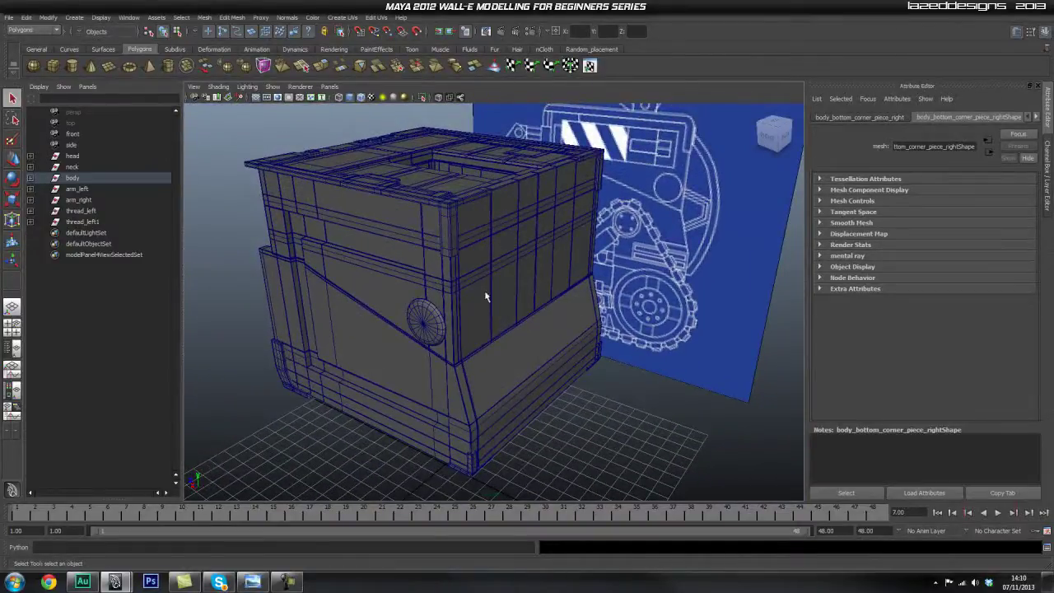
pyautogui.keyDown('alt'); pyautogui.moveTo(389, 312); pyautogui.dragTo(385, 308); pyautogui.keyUp('alt')
pyautogui.keyDown('alt'); pyautogui.moveTo(386, 308); pyautogui.dragTo(432, 326, button='right'); pyautogui.keyUp('alt')
pyautogui.keyDown('alt'); pyautogui.moveTo(492, 323); pyautogui.dragTo(503, 318, button='middle'); pyautogui.keyUp('alt')
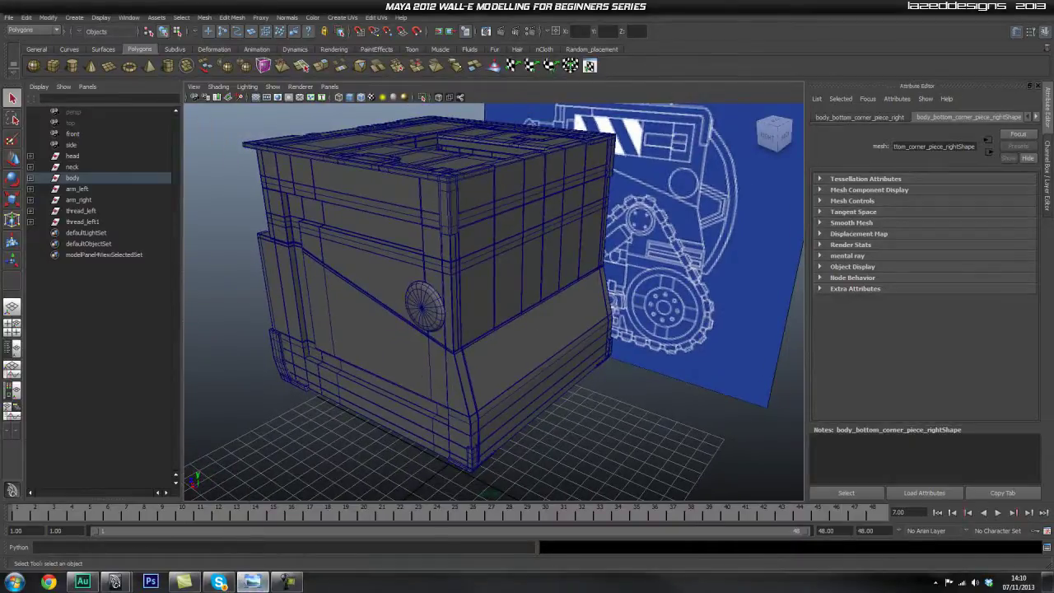
# - Switch to the front_back_final reference render and examine the robot's back panel, then return to the Maya scene
pyautogui.moveTo(1053, 99); pyautogui.dragTo(553, 1)
pyautogui.scroll(3, 741, 282)
pyautogui.moveTo(771, 290); pyautogui.dragTo(678, 283)
pyautogui.scroll(-1, 701, 278)
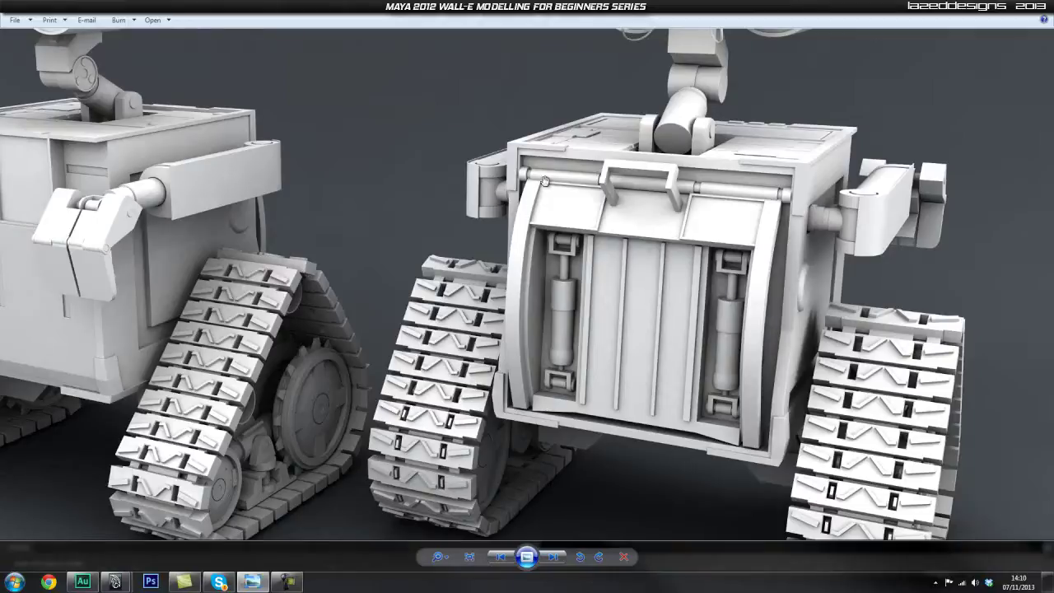
pyautogui.click(1019, 7)
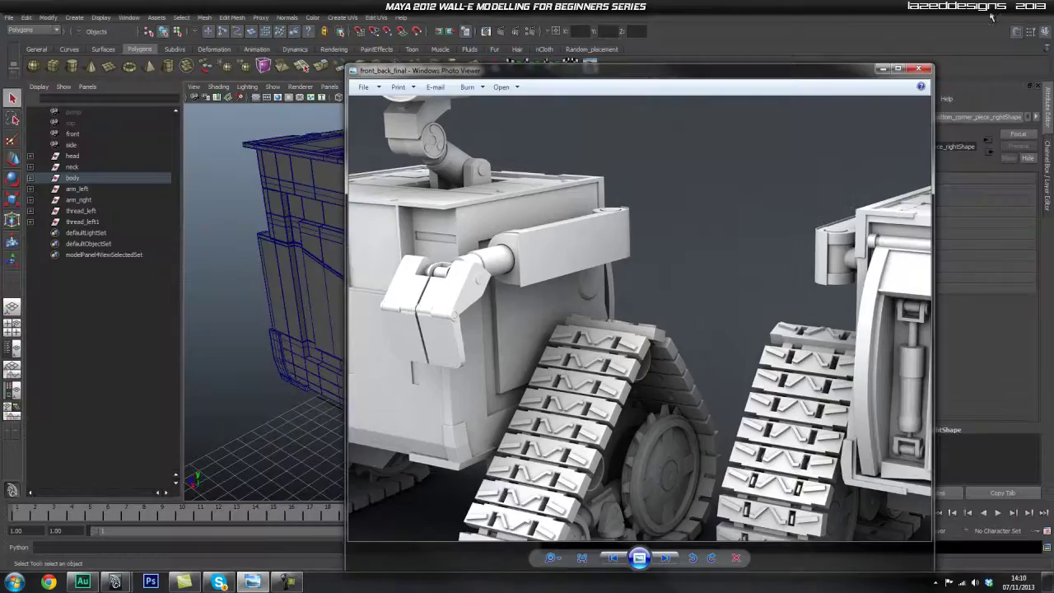
pyautogui.moveTo(658, 76); pyautogui.dragTo(1053, 71)
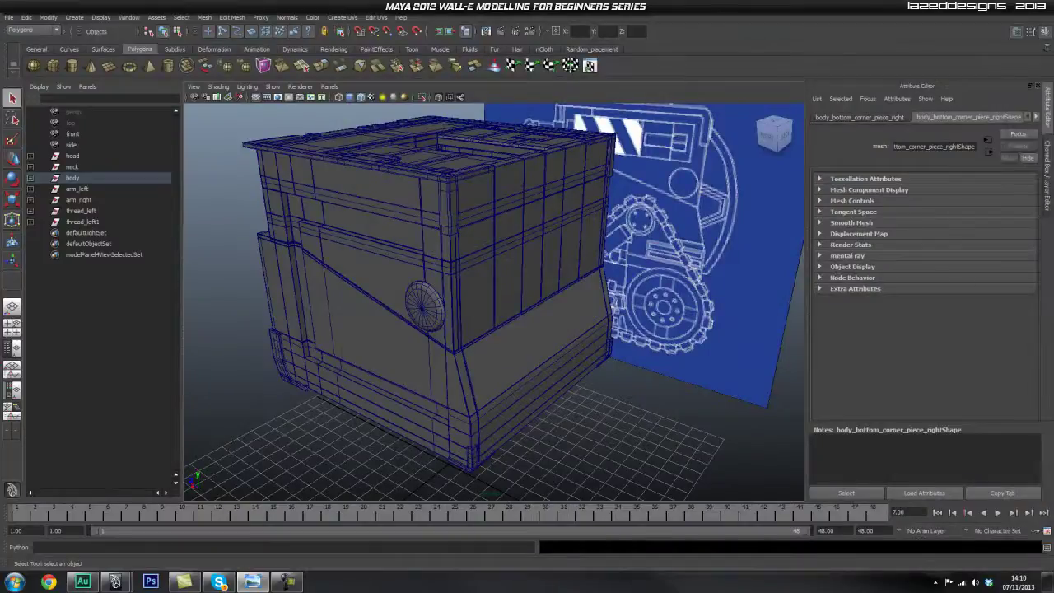
# - Examine the main top and bottom body meshes at the back, including the seam where they meet
pyautogui.keyDown('alt'); pyautogui.moveTo(604, 275); pyautogui.dragTo(470, 255); pyautogui.keyUp('alt')
pyautogui.click(470, 255)
pyautogui.click(483, 350)
pyautogui.keyDown('alt'); pyautogui.moveTo(299, 362); pyautogui.dragTo(530, 388, button='right'); pyautogui.keyUp('alt')
pyautogui.keyDown('alt'); pyautogui.moveTo(530, 388); pyautogui.dragTo(462, 291); pyautogui.keyUp('alt')
pyautogui.click(466, 322)
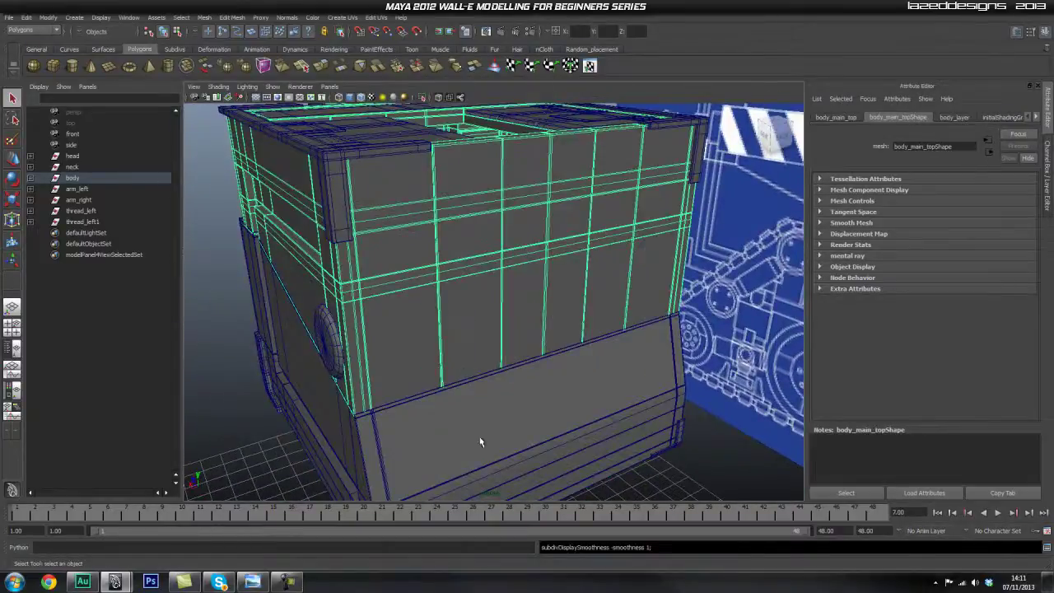
pyautogui.click(480, 442)
pyautogui.click(445, 327)
pyautogui.keyDown('alt'); pyautogui.moveTo(430, 286); pyautogui.dragTo(467, 302); pyautogui.keyUp('alt')
pyautogui.keyDown('alt'); pyautogui.moveTo(468, 302); pyautogui.dragTo(508, 310, button='right'); pyautogui.keyUp('alt')
pyautogui.keyDown('alt'); pyautogui.moveTo(508, 311); pyautogui.dragTo(508, 288, button='middle'); pyautogui.keyUp('alt')
pyautogui.keyDown('alt'); pyautogui.moveTo(512, 240); pyautogui.dragTo(548, 267, button='right'); pyautogui.keyUp('alt')
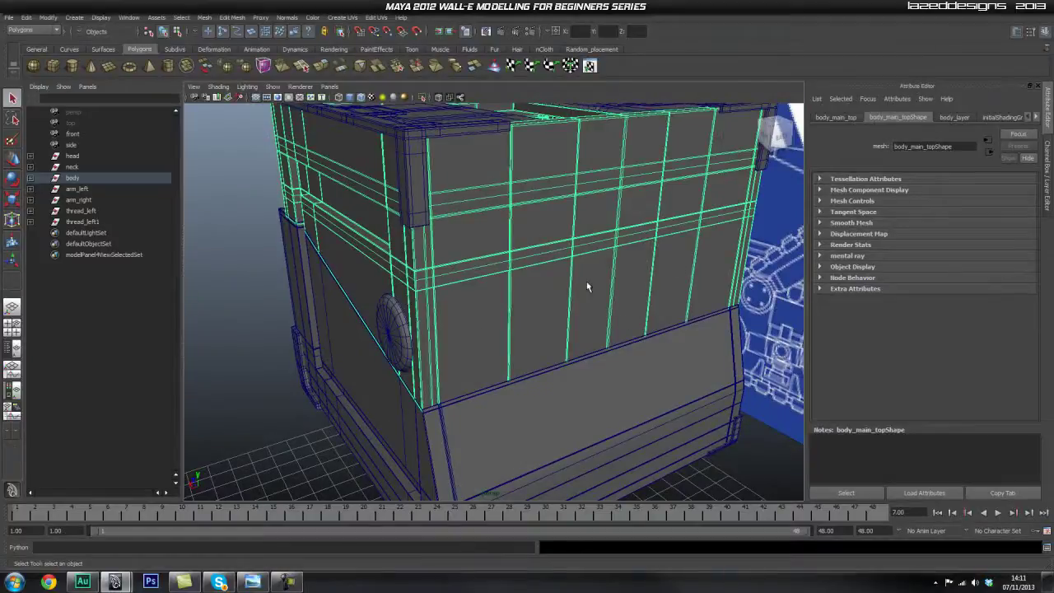
pyautogui.keyDown('alt'); pyautogui.moveTo(571, 354); pyautogui.dragTo(525, 288, button='middle'); pyautogui.keyUp('alt')
pyautogui.click(546, 358)
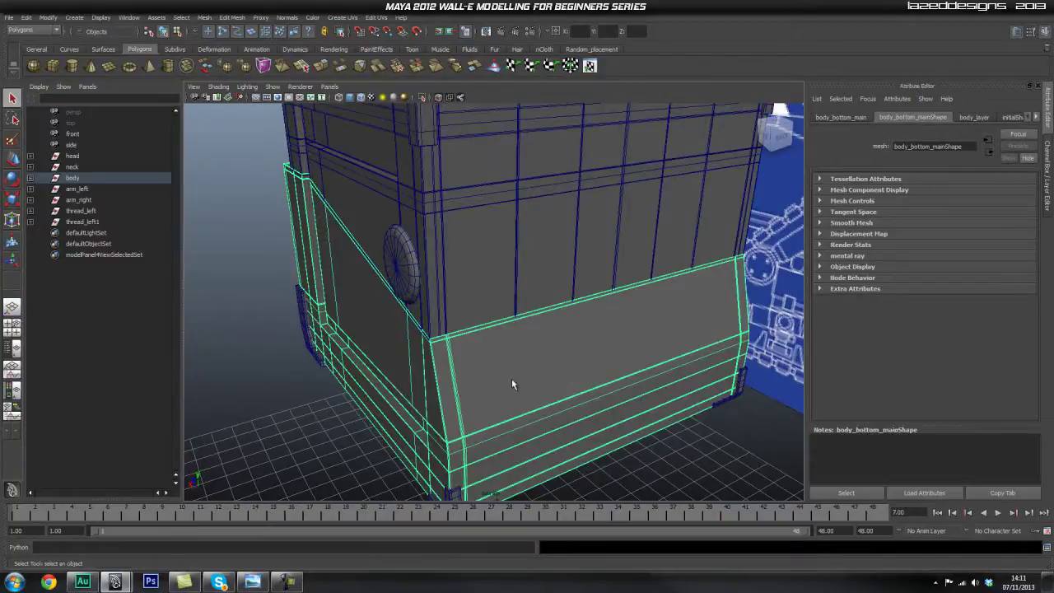
pyautogui.keyDown('alt'); pyautogui.moveTo(552, 373); pyautogui.dragTo(569, 391); pyautogui.keyUp('alt')
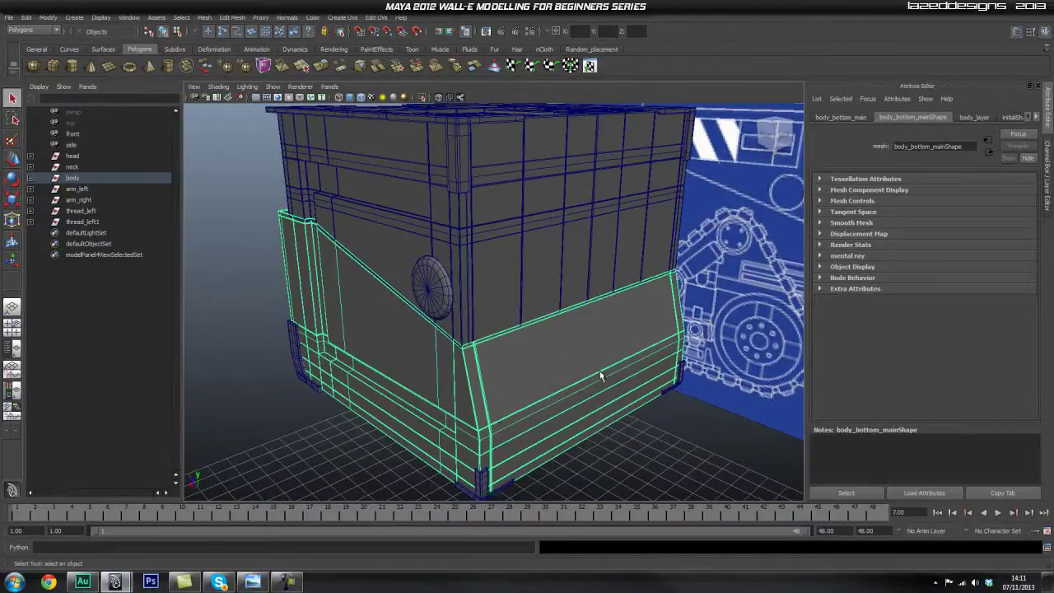
pyautogui.keyDown('alt'); pyautogui.moveTo(498, 177); pyautogui.dragTo(508, 286); pyautogui.keyUp('alt')
pyautogui.keyDown('alt'); pyautogui.moveTo(513, 247); pyautogui.dragTo(541, 285); pyautogui.keyUp('alt')
# - Study the curved side frames and recessed back opening in the reference render
pyautogui.moveTo(1053, 165); pyautogui.dragTo(533, 71)
pyautogui.doubleClick(533, 70)
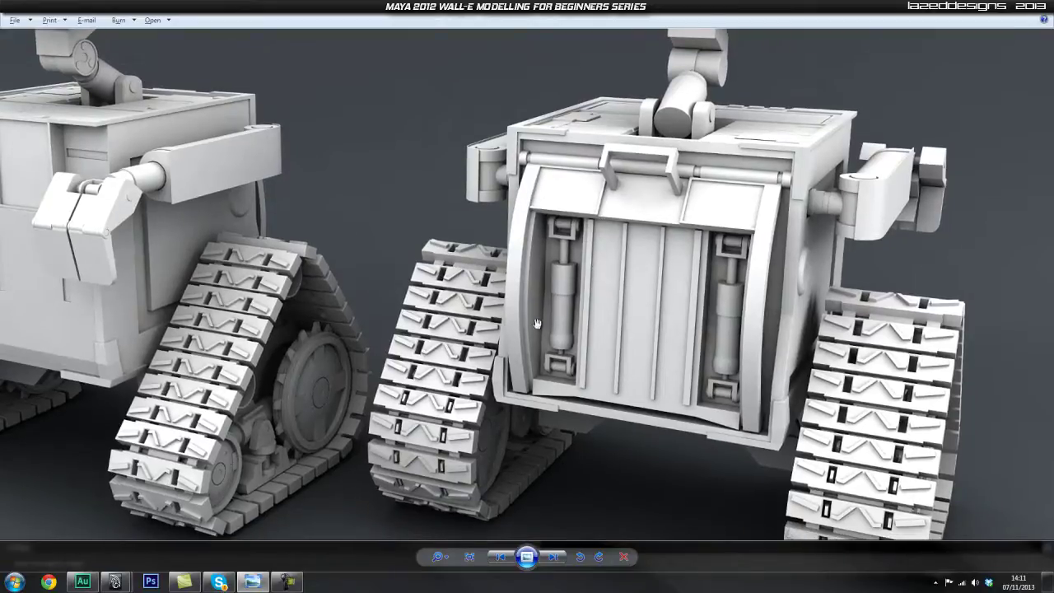
pyautogui.moveTo(540, 191); pyautogui.dragTo(539, 178)
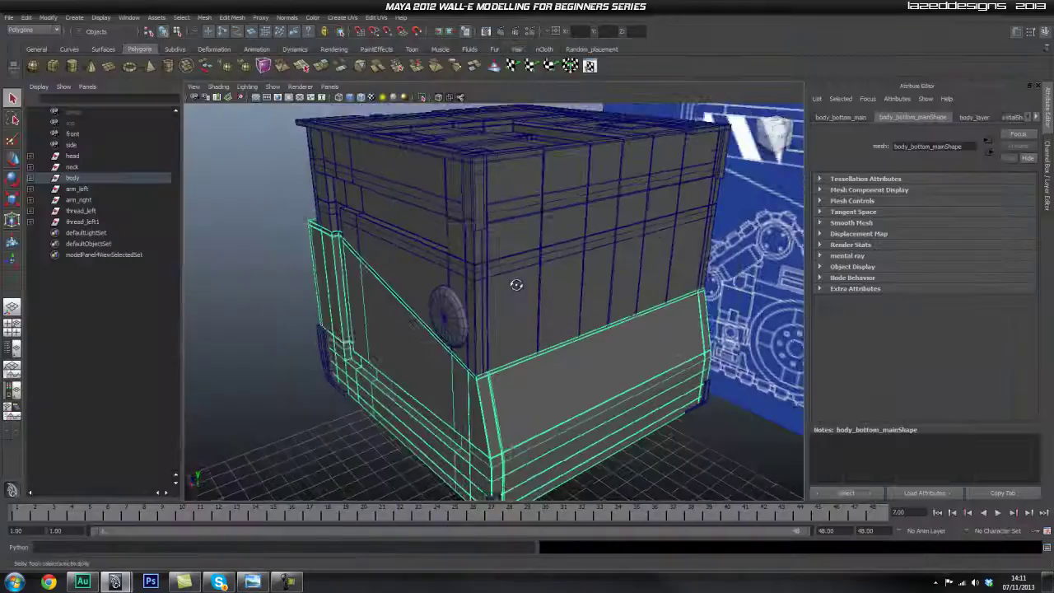
# - Compare the back faces of the main top and bottom body meshes in the Maya scene
pyautogui.keyDown('alt'); pyautogui.moveTo(513, 285); pyautogui.dragTo(548, 247, button='right'); pyautogui.keyUp('alt')
pyautogui.click(548, 247)
pyautogui.click(638, 402)
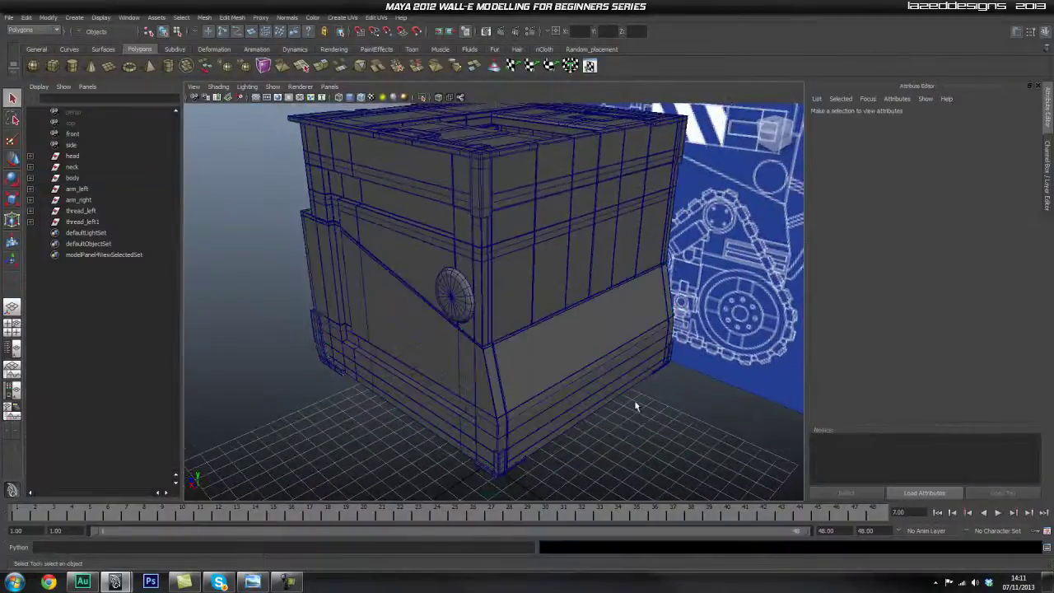
pyautogui.keyDown('alt'); pyautogui.moveTo(519, 354); pyautogui.dragTo(539, 306); pyautogui.keyUp('alt')
pyautogui.click(507, 277)
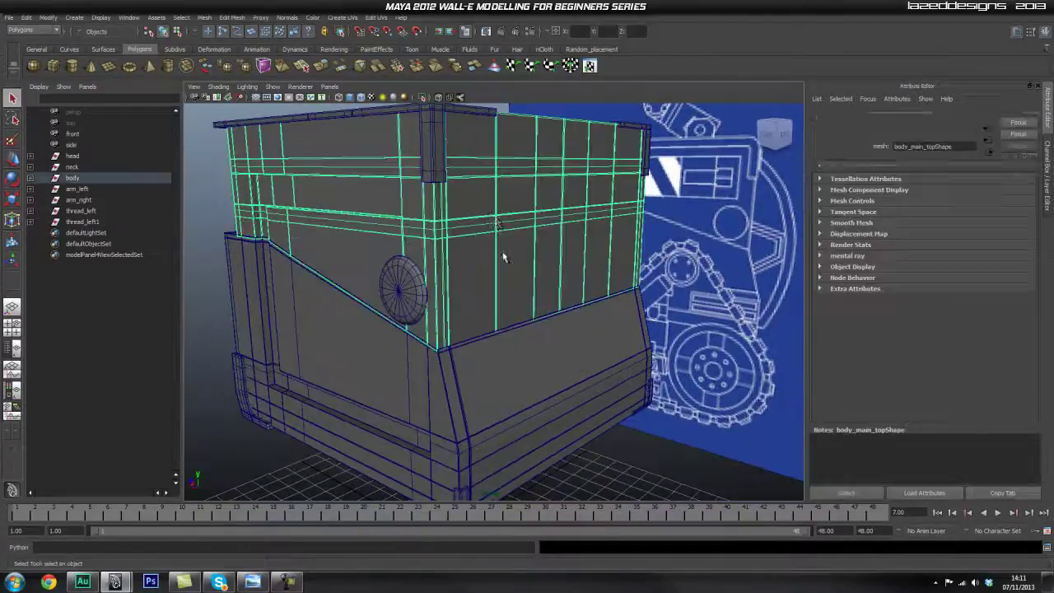
pyautogui.click(514, 347)
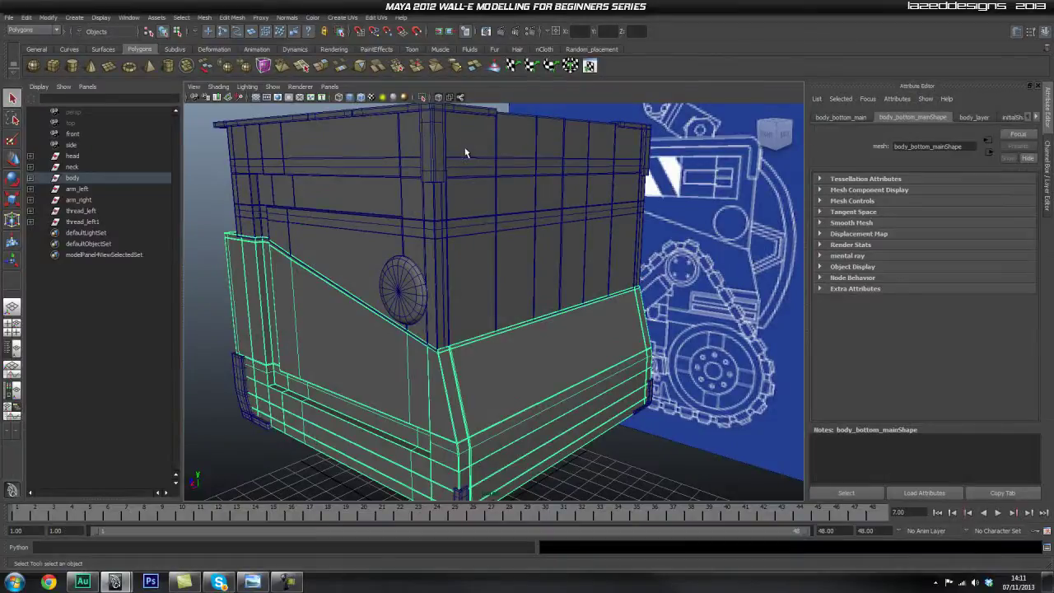
pyautogui.keyDown('alt'); pyautogui.moveTo(499, 243); pyautogui.dragTo(524, 311); pyautogui.keyUp('alt')
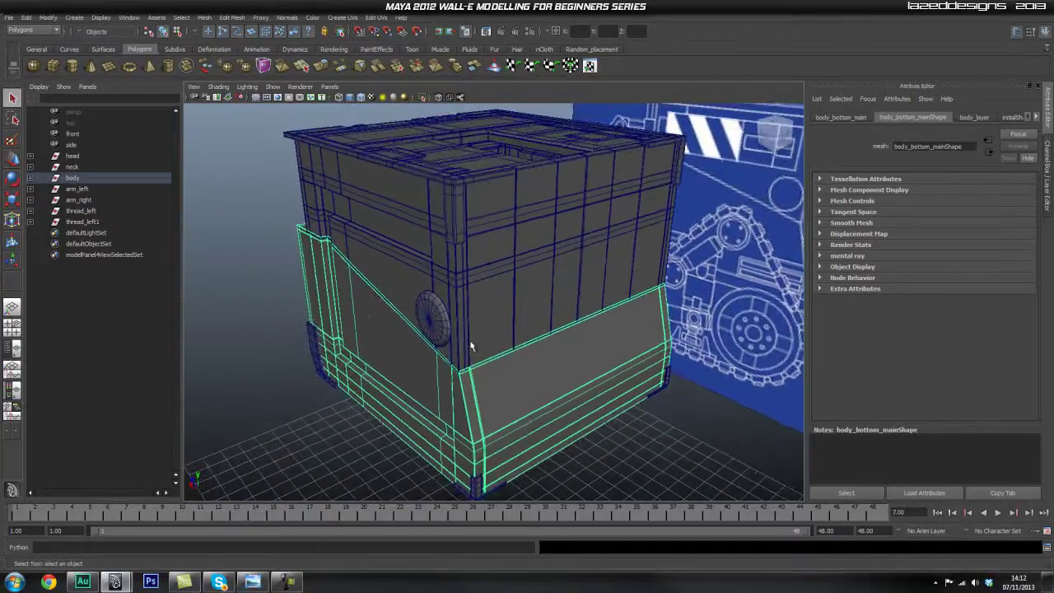
# - Switch to the reference render and examine the back door, its pistons, handle and surrounding frame up close
pyautogui.click(254, 584)
pyautogui.moveTo(814, 182); pyautogui.dragTo(842, 230)
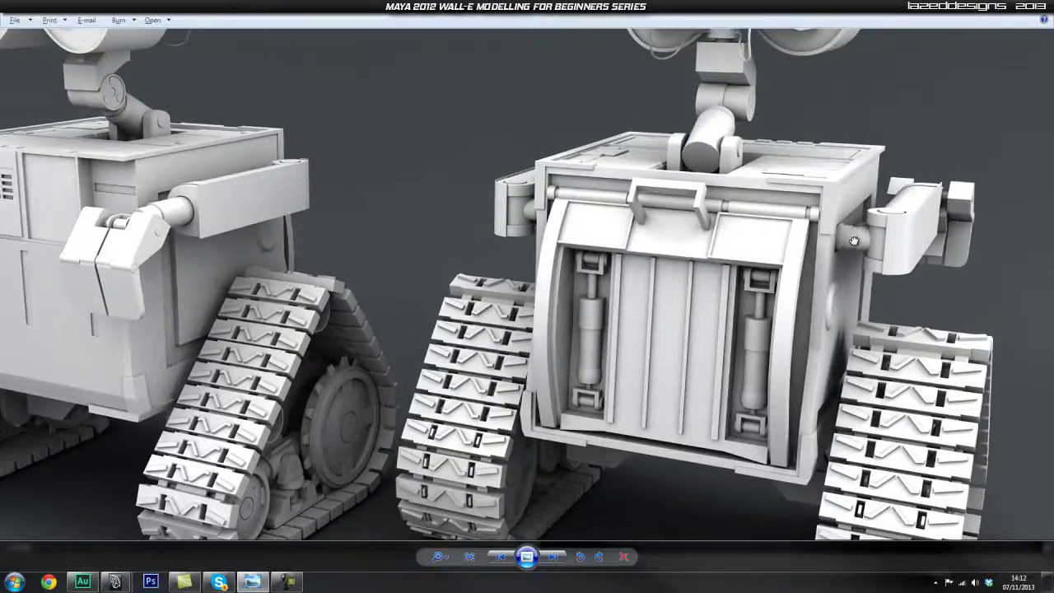
pyautogui.scroll(1, 854, 240)
pyautogui.scroll(-3, 703, 209)
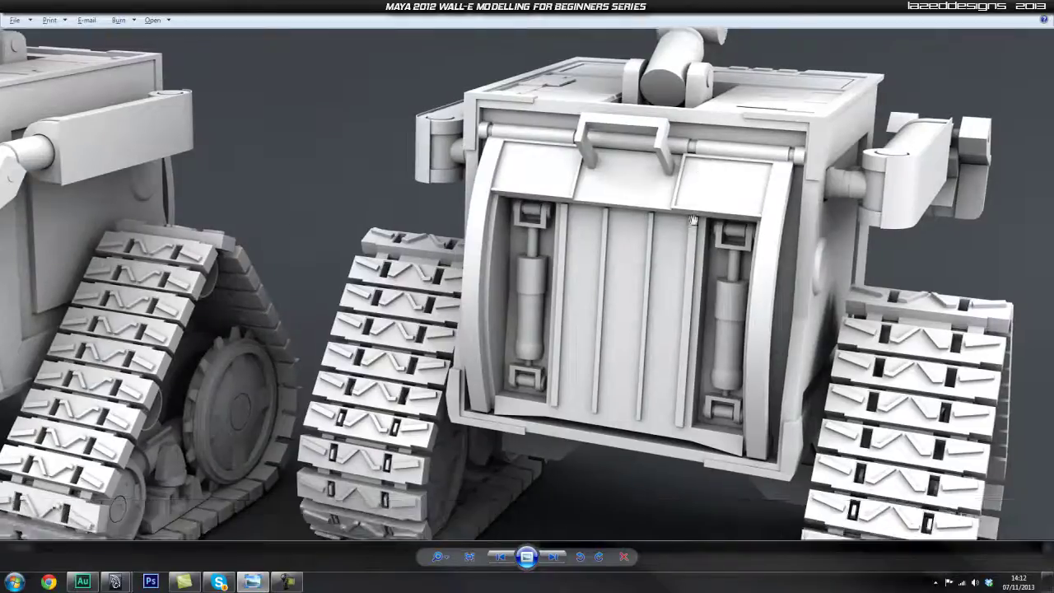
pyautogui.scroll(-1, 500, 238)
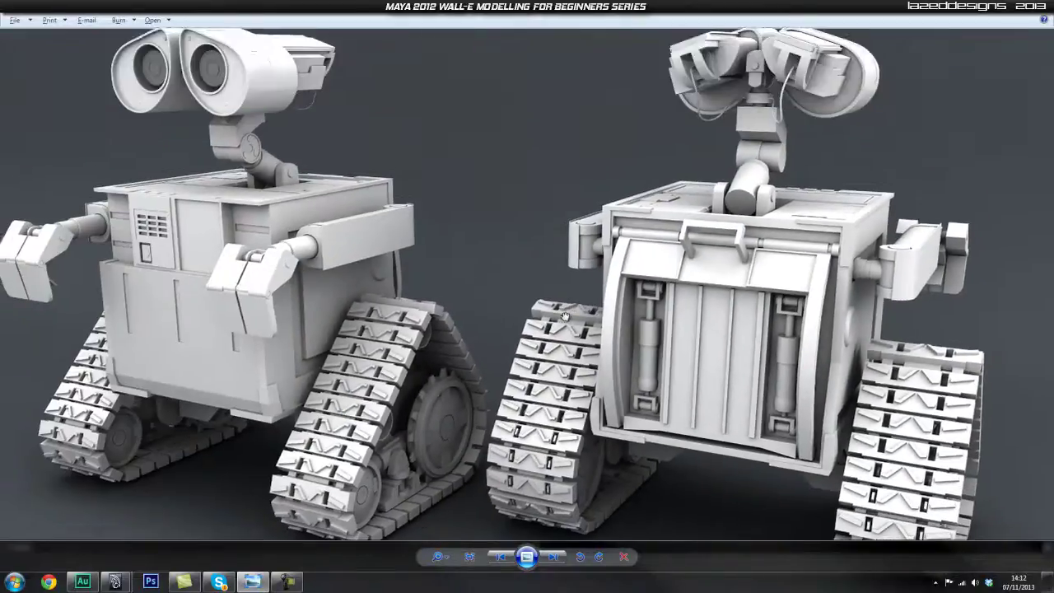
pyautogui.scroll(1, 482, 332)
pyautogui.scroll(1, 655, 295)
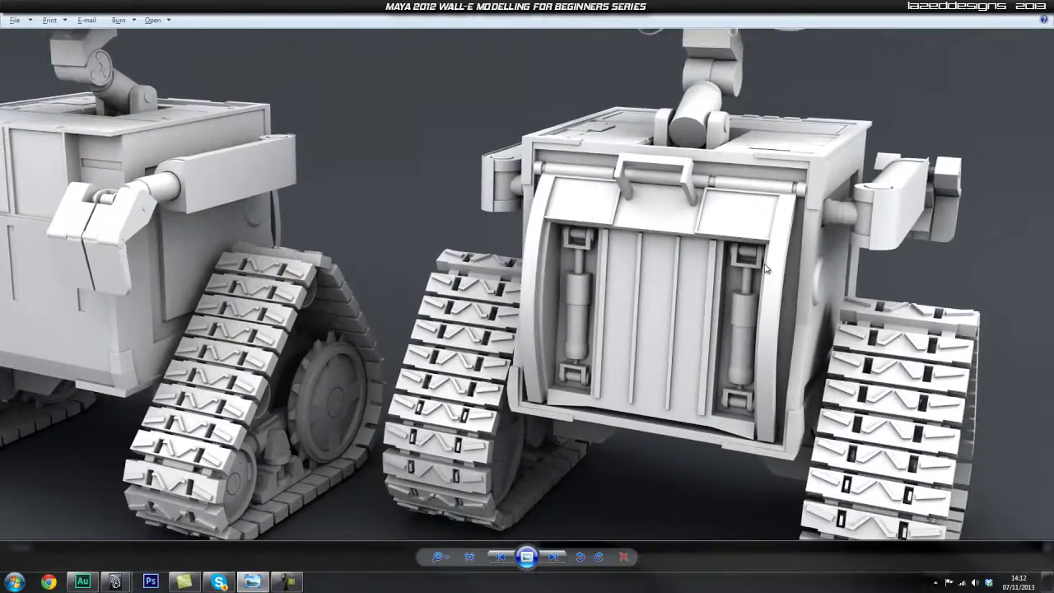
pyautogui.scroll(1, 734, 249)
pyautogui.moveTo(713, 276); pyautogui.dragTo(707, 261)
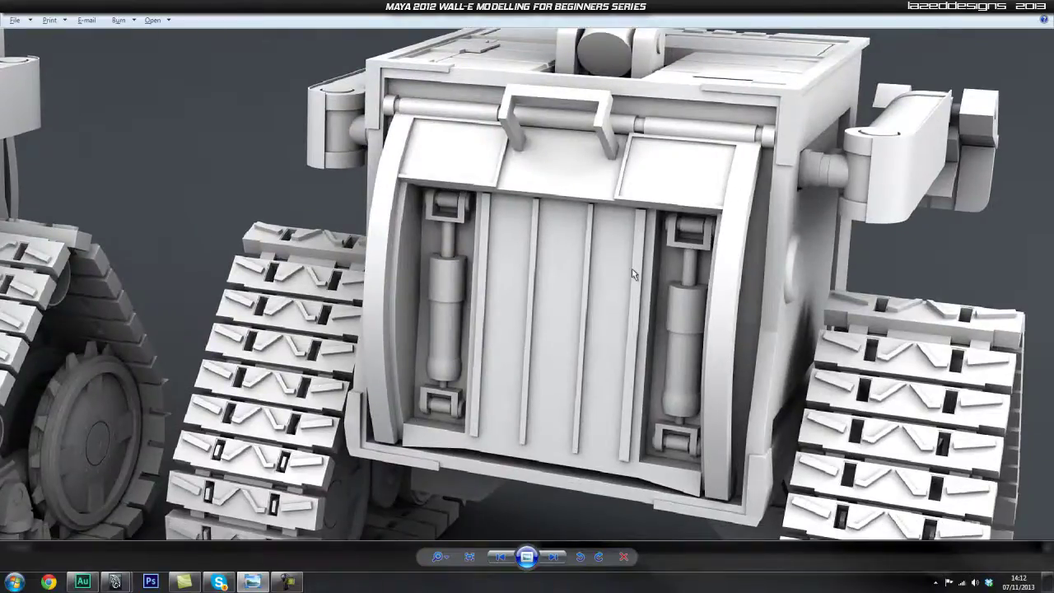
pyautogui.scroll(-1, 645, 272)
pyautogui.moveTo(612, 289); pyautogui.dragTo(614, 303)
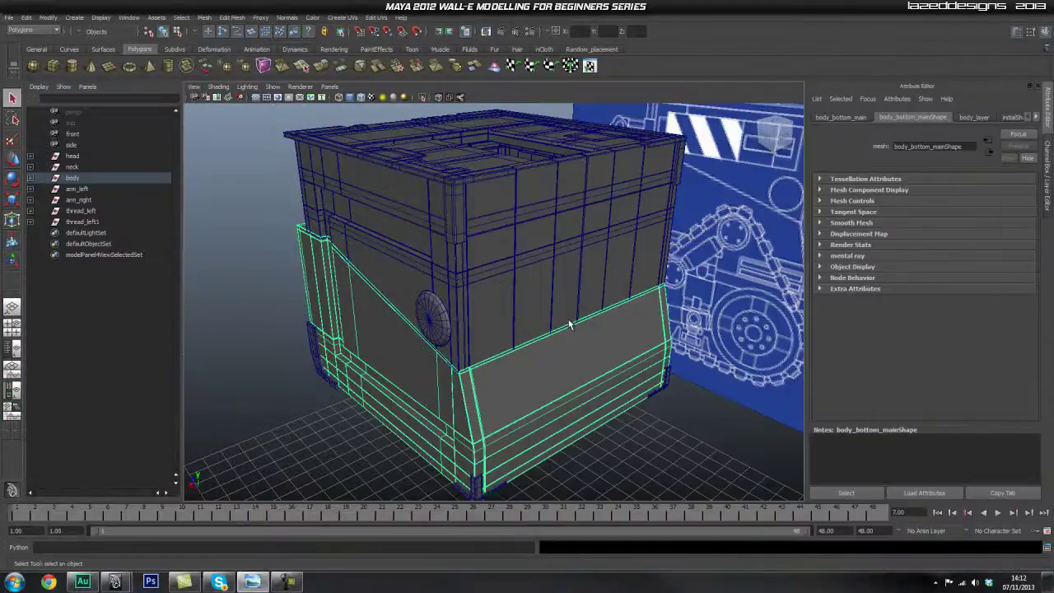
# - Group the main top and bottom body meshes, duplicate the group and move the copy along X clear of the blueprints
pyautogui.click(657, 360)
pyautogui.keyDown('alt'); pyautogui.moveTo(570, 346); pyautogui.dragTo(612, 339); pyautogui.keyUp('alt')
pyautogui.keyDown('alt'); pyautogui.moveTo(611, 339); pyautogui.dragTo(532, 344, button='right'); pyautogui.keyUp('alt')
pyautogui.keyDown('alt'); pyautogui.moveTo(532, 344); pyautogui.dragTo(594, 335); pyautogui.keyUp('alt')
pyautogui.click(539, 336)
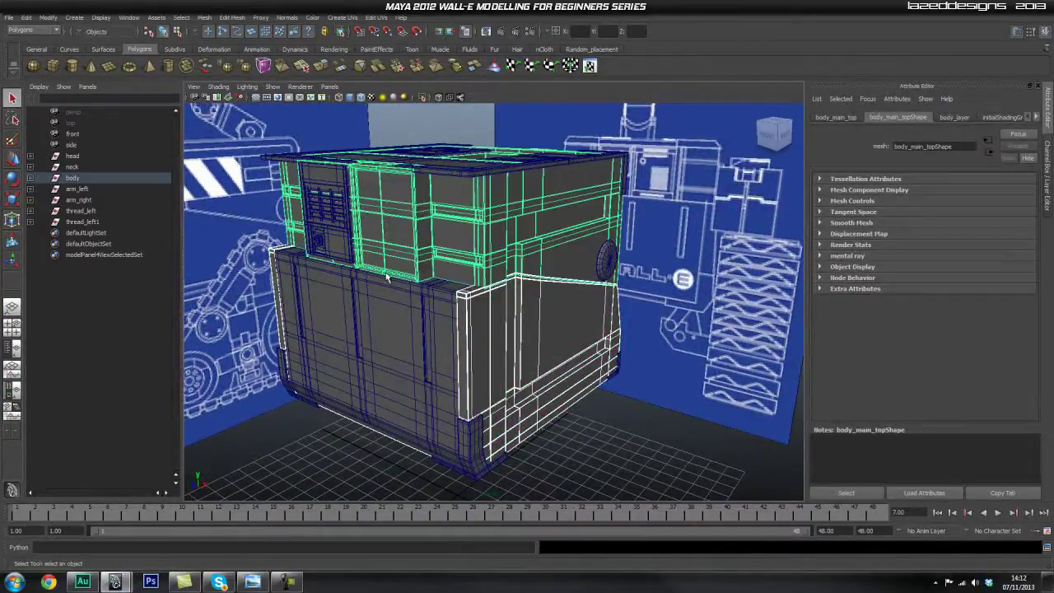
pyautogui.hotkey('ctrl', 'g')
pyautogui.keyDown('alt'); pyautogui.moveTo(724, 408); pyautogui.dragTo(518, 415, button='right'); pyautogui.keyUp('alt')
pyautogui.press('w')
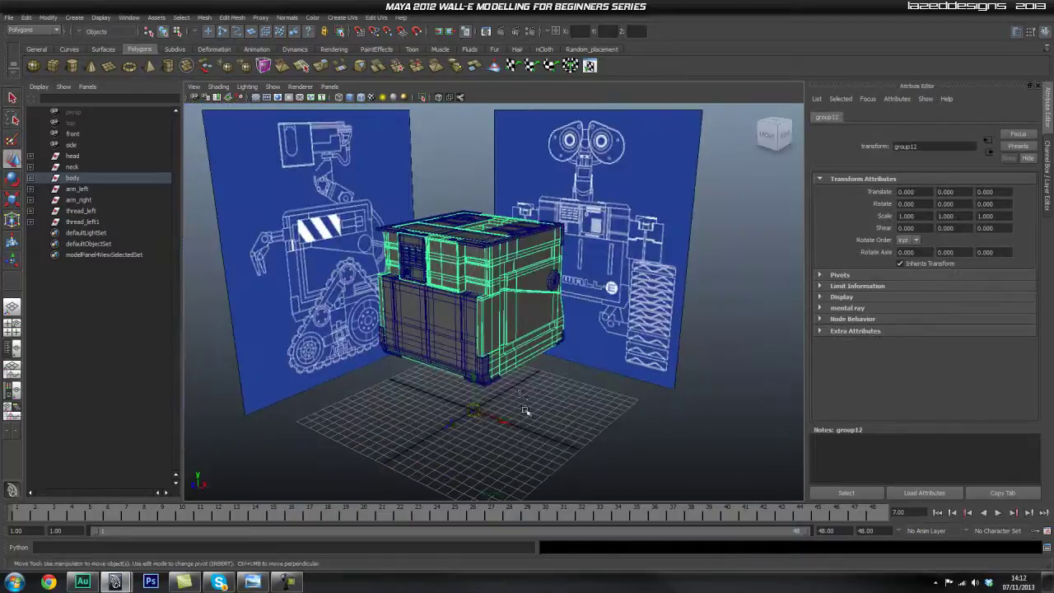
pyautogui.moveTo(504, 421); pyautogui.dragTo(745, 420)
pyautogui.keyDown('alt'); pyautogui.moveTo(746, 420); pyautogui.dragTo(577, 418, button='middle'); pyautogui.keyUp('alt')
pyautogui.moveTo(568, 426); pyautogui.dragTo(630, 455)
pyautogui.click(396, 416)
pyautogui.moveTo(374, 411)
pyautogui.keyDown('alt'); pyautogui.mouseDown()
pyautogui.moveTo(428, 409)
pyautogui.moveTo(369, 411)
pyautogui.mouseUp(); pyautogui.keyUp('alt')
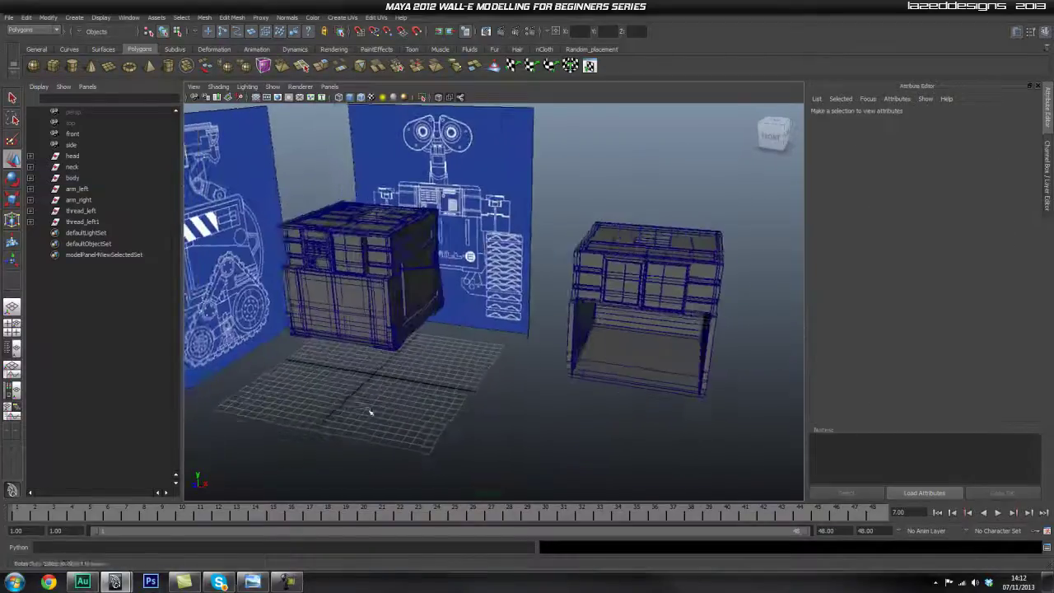
# - Select the copied main top mesh and switch it to edge selection
pyautogui.keyDown('alt'); pyautogui.moveTo(370, 412); pyautogui.dragTo(437, 403, button='middle'); pyautogui.keyUp('alt')
pyautogui.keyDown('alt'); pyautogui.moveTo(437, 403); pyautogui.dragTo(527, 386, button='right'); pyautogui.keyUp('alt')
pyautogui.keyDown('alt'); pyautogui.moveTo(528, 386); pyautogui.dragTo(509, 224); pyautogui.keyUp('alt')
pyautogui.keyDown('alt'); pyautogui.moveTo(649, 406); pyautogui.dragTo(626, 377, button='right'); pyautogui.keyUp('alt')
pyautogui.keyDown('alt'); pyautogui.moveTo(626, 377); pyautogui.dragTo(396, 375); pyautogui.keyUp('alt')
pyautogui.keyDown('alt'); pyautogui.moveTo(396, 375); pyautogui.dragTo(523, 329, button='middle'); pyautogui.keyUp('alt')
pyautogui.click(472, 260)
pyautogui.keyDown('alt'); pyautogui.moveTo(471, 260); pyautogui.dragTo(519, 387); pyautogui.keyUp('alt')
pyautogui.keyDown('alt'); pyautogui.moveTo(520, 386); pyautogui.dragTo(518, 368, button='middle'); pyautogui.keyUp('alt')
pyautogui.moveTo(518, 367)
pyautogui.keyDown('alt'); pyautogui.mouseDown()
pyautogui.moveTo(473, 353)
pyautogui.moveTo(513, 360)
pyautogui.mouseUp(); pyautogui.keyUp('alt')
pyautogui.click(541, 367)
pyautogui.keyDown('alt'); pyautogui.moveTo(541, 366); pyautogui.dragTo(524, 354, button='middle'); pyautogui.keyUp('alt')
pyautogui.click(449, 295)
pyautogui.moveTo(373, 341)
pyautogui.keyDown('alt'); pyautogui.mouseDown()
pyautogui.moveTo(360, 326)
pyautogui.moveTo(419, 322)
pyautogui.moveTo(356, 351)
pyautogui.mouseUp(); pyautogui.keyUp('alt')
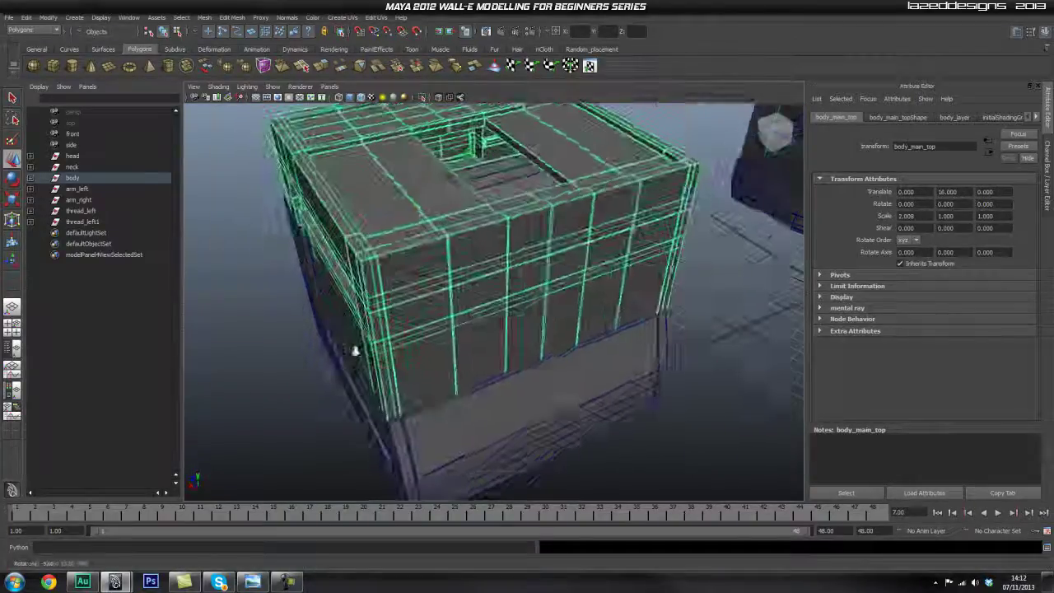
pyautogui.keyDown('alt'); pyautogui.moveTo(355, 352); pyautogui.dragTo(550, 338, button='right'); pyautogui.keyUp('alt')
pyautogui.keyDown('alt'); pyautogui.moveTo(382, 258); pyautogui.dragTo(409, 311, button='middle'); pyautogui.keyUp('alt')
pyautogui.keyDown('alt'); pyautogui.moveTo(393, 227); pyautogui.dragTo(479, 314); pyautogui.keyUp('alt')
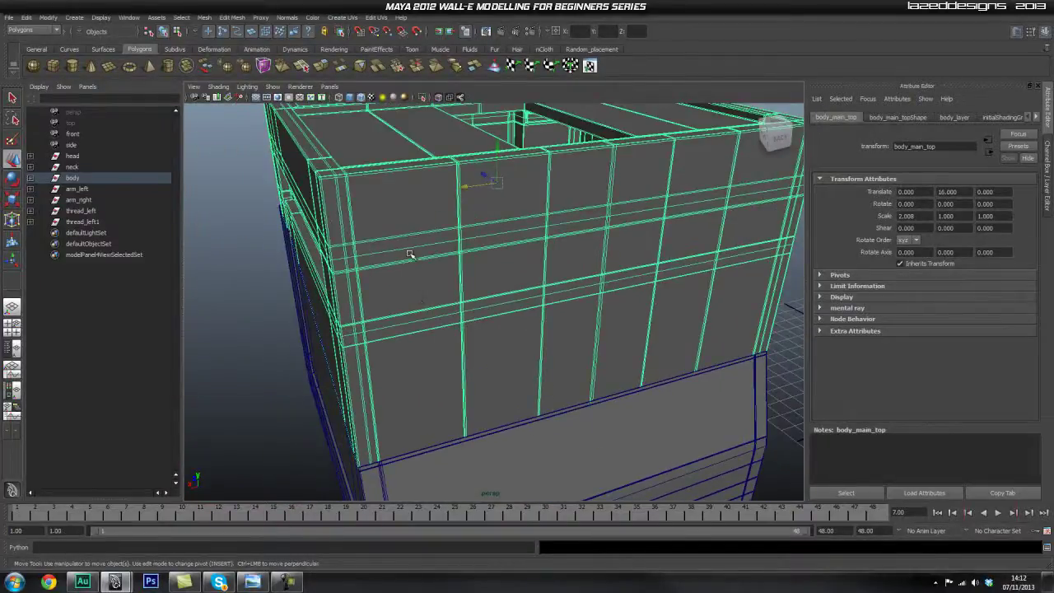
pyautogui.keyDown('alt'); pyautogui.moveTo(697, 327); pyautogui.dragTo(383, 317); pyautogui.keyUp('alt')
pyautogui.scroll(-5, 566, 340)
pyautogui.keyDown('alt'); pyautogui.moveTo(530, 355); pyautogui.dragTo(558, 333); pyautogui.keyUp('alt')
pyautogui.scroll(2, 488, 335)
pyautogui.keyDown('alt'); pyautogui.moveTo(482, 339); pyautogui.dragTo(461, 387); pyautogui.keyUp('alt')
pyautogui.press('q')
pyautogui.moveTo(463, 325); pyautogui.dragTo(427, 329, button='right')
# - Select the support edge loops along the upper back corner of the copied top mesh and delete them
pyautogui.keyDown('alt'); pyautogui.moveTo(455, 295); pyautogui.dragTo(461, 335); pyautogui.keyUp('alt')
pyautogui.scroll(5, 508, 377)
pyautogui.keyDown('alt'); pyautogui.moveTo(508, 377); pyautogui.dragTo(492, 355, button='middle'); pyautogui.keyUp('alt')
pyautogui.keyDown('alt'); pyautogui.moveTo(491, 355); pyautogui.dragTo(492, 360); pyautogui.keyUp('alt')
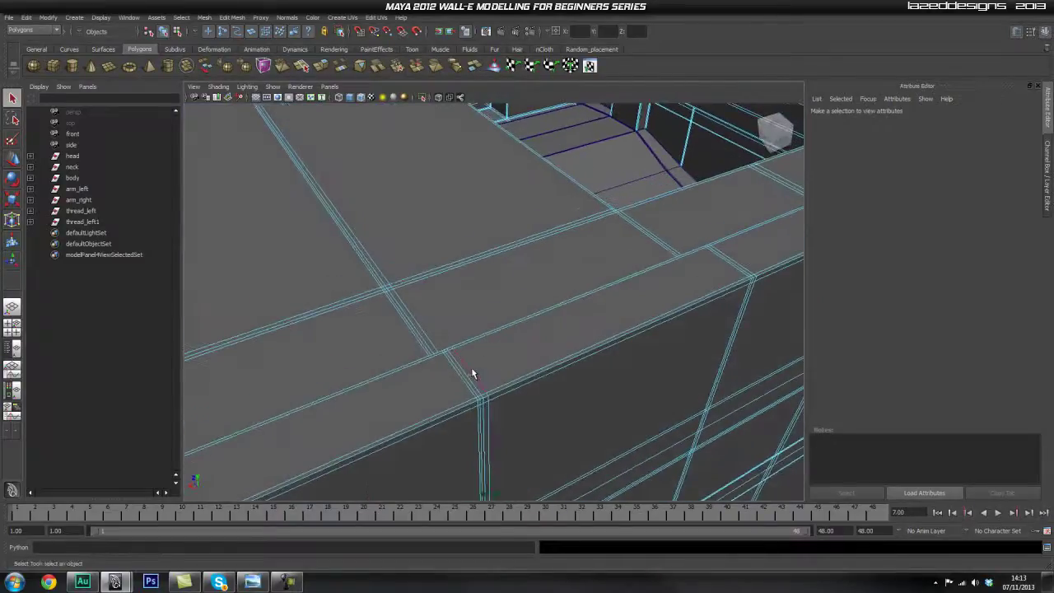
pyautogui.click(470, 375)
pyautogui.keyDown('alt'); pyautogui.moveTo(474, 356); pyautogui.dragTo(534, 339); pyautogui.keyUp('alt')
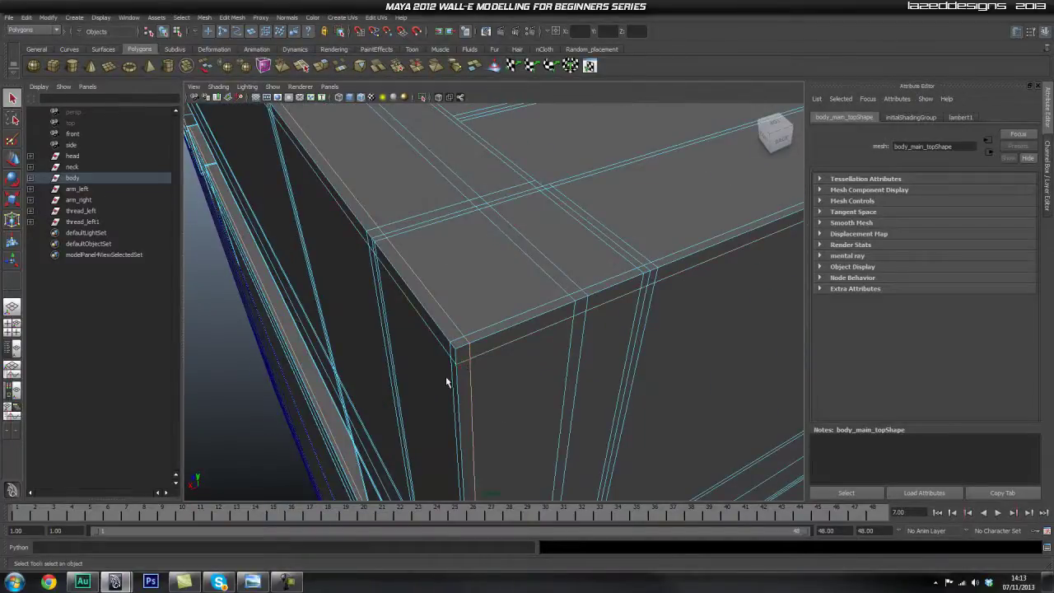
pyautogui.keyDown('shift'); pyautogui.moveTo(488, 298); pyautogui.dragTo(462, 306, button='right'); pyautogui.keyUp('shift')
# - Select the remaining support edge loop that runs beside the stepped side panel and delete it
pyautogui.keyDown('alt'); pyautogui.moveTo(513, 338); pyautogui.dragTo(492, 328, button='middle'); pyautogui.keyUp('alt')
pyautogui.keyDown('alt'); pyautogui.moveTo(493, 328); pyautogui.dragTo(536, 318); pyautogui.keyUp('alt')
pyautogui.click(420, 296)
pyautogui.keyDown('alt'); pyautogui.moveTo(524, 320); pyautogui.dragTo(565, 287); pyautogui.keyUp('alt')
pyautogui.keyDown('alt'); pyautogui.moveTo(565, 287); pyautogui.dragTo(492, 365, button='middle'); pyautogui.keyUp('alt')
pyautogui.keyDown('alt'); pyautogui.moveTo(492, 365); pyautogui.dragTo(619, 343, button='right'); pyautogui.keyUp('alt')
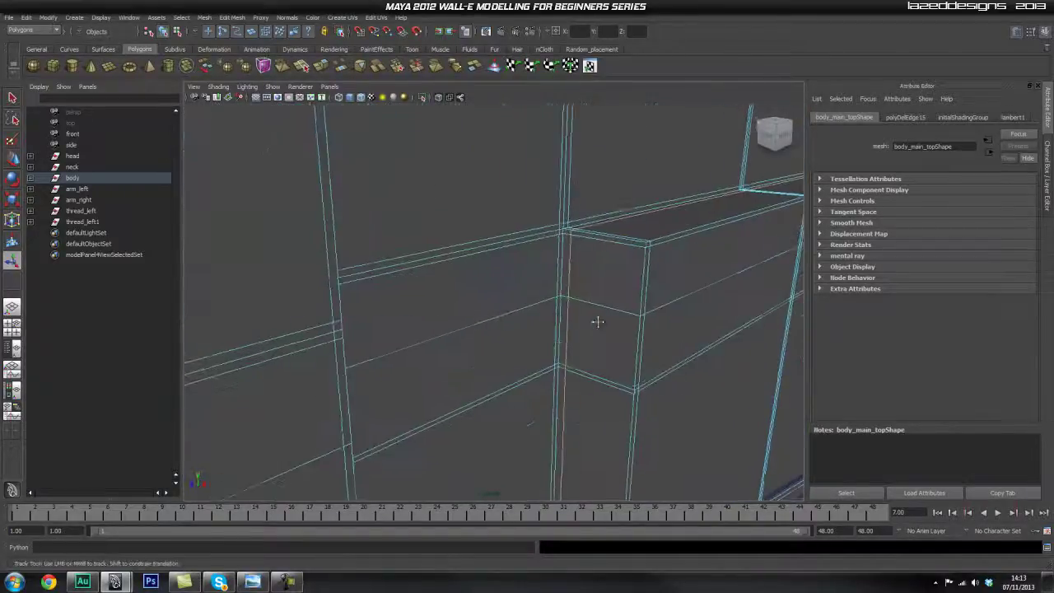
pyautogui.keyDown('alt'); pyautogui.moveTo(601, 322); pyautogui.dragTo(562, 332); pyautogui.keyUp('alt')
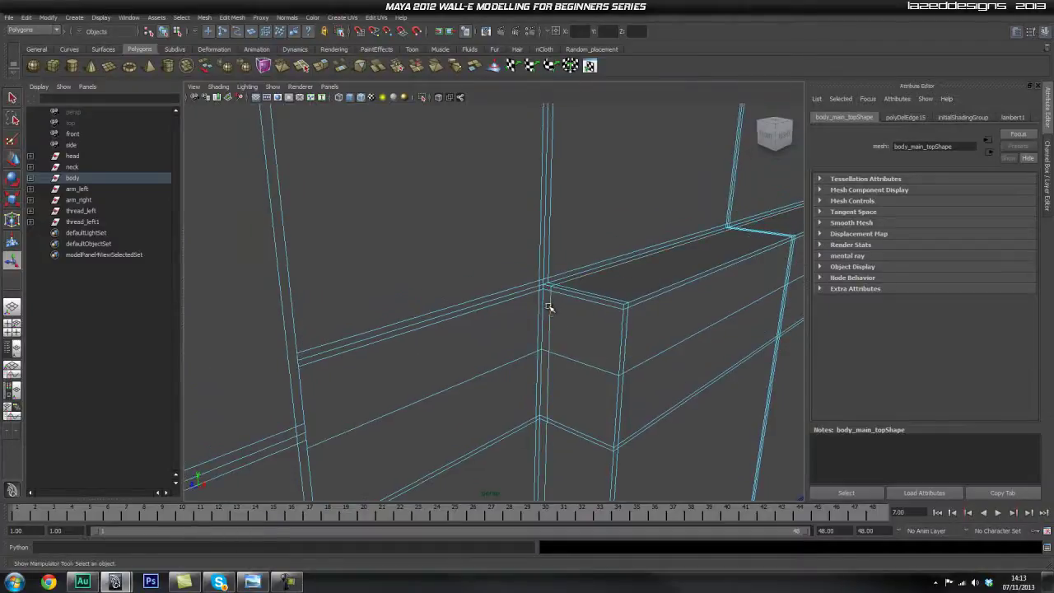
pyautogui.keyDown('shift'); pyautogui.moveTo(540, 335); pyautogui.dragTo(522, 330, button='right'); pyautogui.keyUp('shift')
# - Select the edge loop beside the upper back corner and trace its path around to the front of the mesh
pyautogui.keyDown('alt'); pyautogui.moveTo(522, 330); pyautogui.dragTo(346, 359); pyautogui.keyUp('alt')
pyautogui.keyDown('alt'); pyautogui.moveTo(345, 360); pyautogui.dragTo(450, 388, button='right'); pyautogui.keyUp('alt')
pyautogui.keyDown('alt'); pyautogui.moveTo(450, 388); pyautogui.dragTo(428, 429, button='middle'); pyautogui.keyUp('alt')
pyautogui.keyDown('alt'); pyautogui.moveTo(428, 428); pyautogui.dragTo(647, 396, button='right'); pyautogui.keyUp('alt')
pyautogui.keyDown('alt'); pyautogui.moveTo(457, 365); pyautogui.dragTo(523, 273, button='middle'); pyautogui.keyUp('alt')
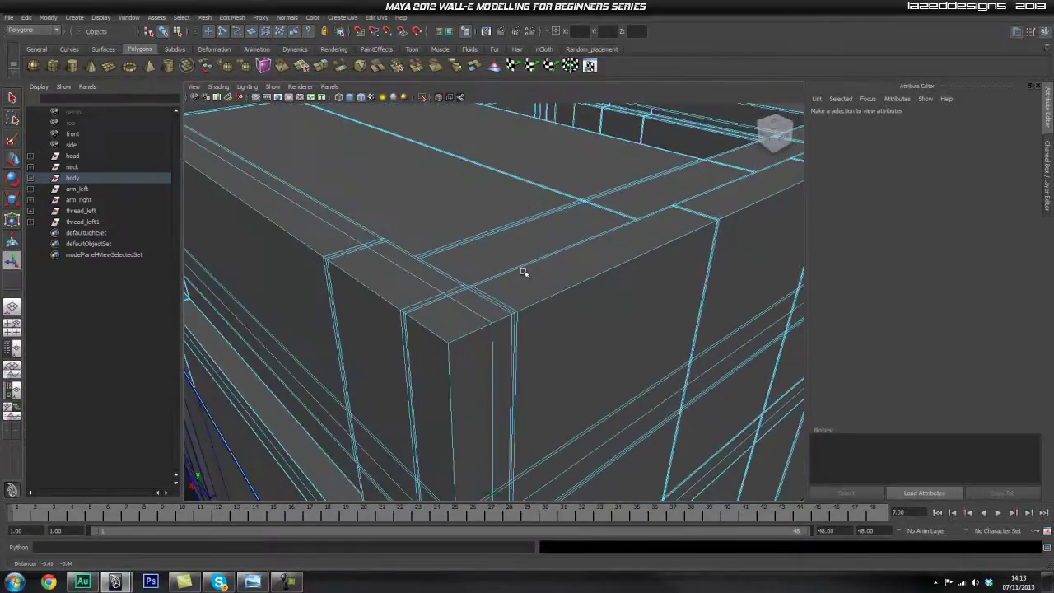
pyautogui.doubleClick(473, 311)
pyautogui.keyDown('alt'); pyautogui.moveTo(519, 319); pyautogui.dragTo(403, 358, button='right'); pyautogui.keyUp('alt')
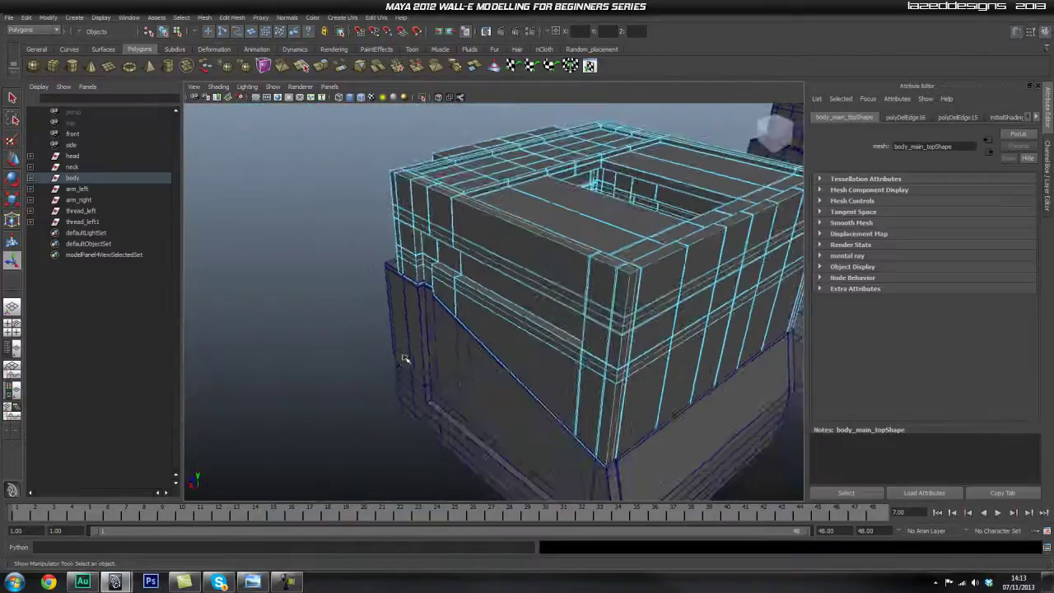
pyautogui.keyDown('alt'); pyautogui.moveTo(575, 393); pyautogui.dragTo(538, 341); pyautogui.keyUp('alt')
pyautogui.keyDown('alt'); pyautogui.moveTo(494, 354); pyautogui.dragTo(544, 376, button='right'); pyautogui.keyUp('alt')
pyautogui.keyDown('alt'); pyautogui.moveTo(633, 407); pyautogui.dragTo(703, 421); pyautogui.keyUp('alt')
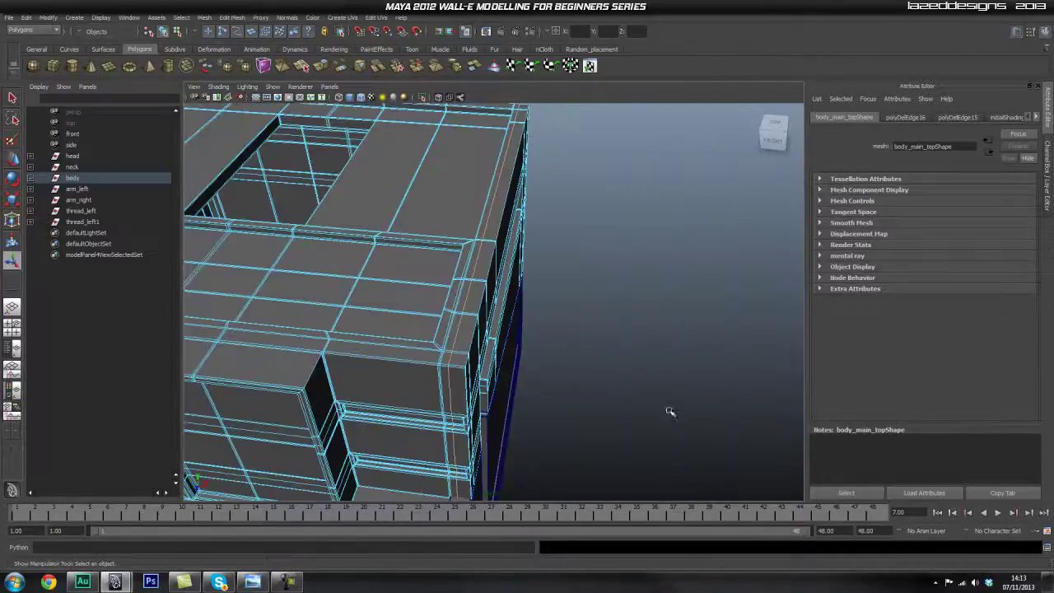
pyautogui.scroll(4, 460, 330)
pyautogui.keyDown('alt'); pyautogui.moveTo(377, 352); pyautogui.dragTo(370, 354); pyautogui.keyUp('alt')
pyautogui.scroll(-4, 404, 319)
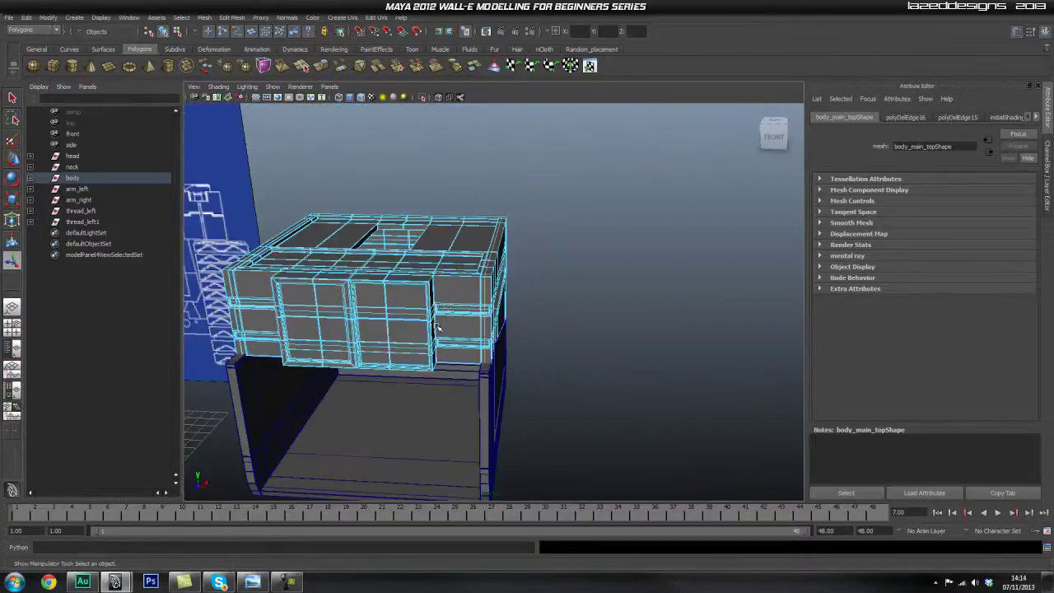
pyautogui.keyDown('alt'); pyautogui.moveTo(445, 321); pyautogui.dragTo(453, 313); pyautogui.keyUp('alt')
pyautogui.keyDown('alt'); pyautogui.moveTo(453, 313); pyautogui.dragTo(516, 313, button='right'); pyautogui.keyUp('alt')
pyautogui.keyDown('alt'); pyautogui.moveTo(516, 313); pyautogui.dragTo(407, 372); pyautogui.keyUp('alt')
# - Return the copied top mesh to object selection and isolate it in the viewport
pyautogui.moveTo(481, 264); pyautogui.dragTo(521, 247, button='right')
pyautogui.click(521, 247)
pyautogui.click(423, 97)
pyautogui.keyDown('alt'); pyautogui.moveTo(341, 176); pyautogui.dragTo(494, 277); pyautogui.keyUp('alt')
# - Select the edge loop beside the front corner of the copied top mesh and trace its path around the underside and side
pyautogui.moveTo(494, 278)
pyautogui.mouseDown(button='right')
pyautogui.moveTo(490, 263)
pyautogui.moveTo(489, 294)
pyautogui.mouseUp(button='right')
pyautogui.doubleClick(489, 293)
pyautogui.keyDown('alt'); pyautogui.moveTo(488, 293); pyautogui.dragTo(489, 301); pyautogui.keyUp('alt')
pyautogui.keyDown('alt'); pyautogui.moveTo(489, 302); pyautogui.dragTo(437, 341, button='right'); pyautogui.keyUp('alt')
pyautogui.keyDown('alt'); pyautogui.moveTo(437, 341); pyautogui.dragTo(443, 270); pyautogui.keyUp('alt')
pyautogui.keyDown('alt'); pyautogui.moveTo(443, 270); pyautogui.dragTo(682, 288, button='right'); pyautogui.keyUp('alt')
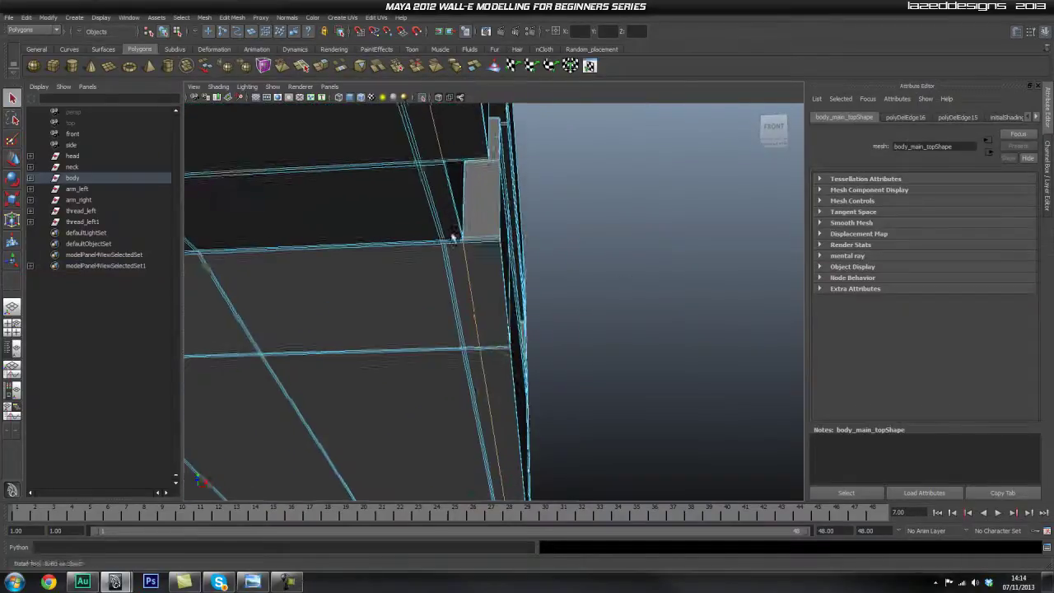
pyautogui.keyDown('alt'); pyautogui.moveTo(487, 243); pyautogui.dragTo(433, 236); pyautogui.keyUp('alt')
pyautogui.keyDown('alt'); pyautogui.moveTo(336, 257); pyautogui.dragTo(404, 275, button='right'); pyautogui.keyUp('alt')
pyautogui.keyDown('alt'); pyautogui.moveTo(404, 275); pyautogui.dragTo(343, 254); pyautogui.keyUp('alt')
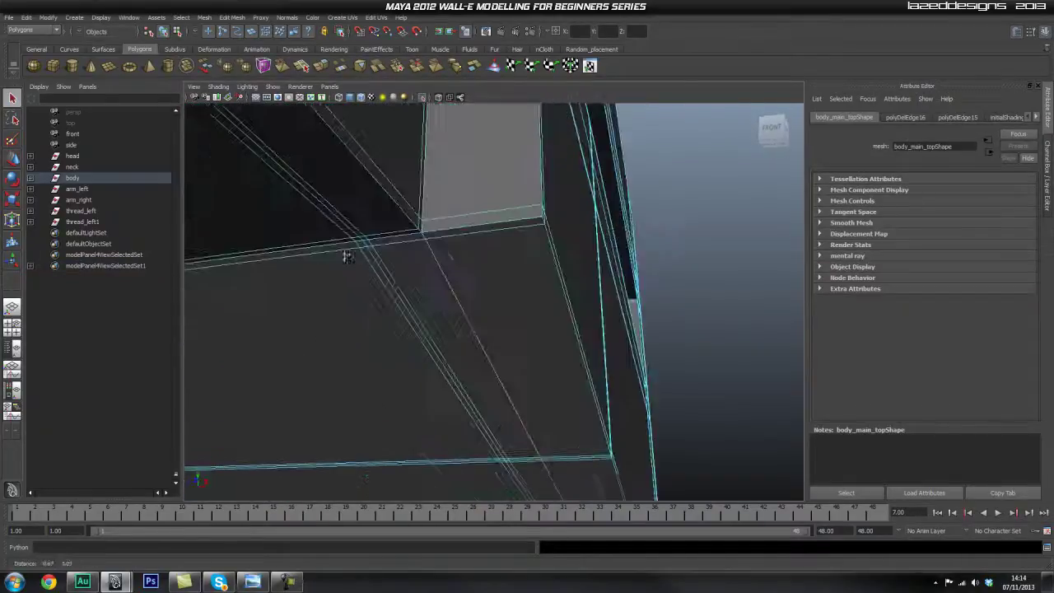
pyautogui.keyDown('alt'); pyautogui.moveTo(424, 247); pyautogui.dragTo(458, 253); pyautogui.keyUp('alt')
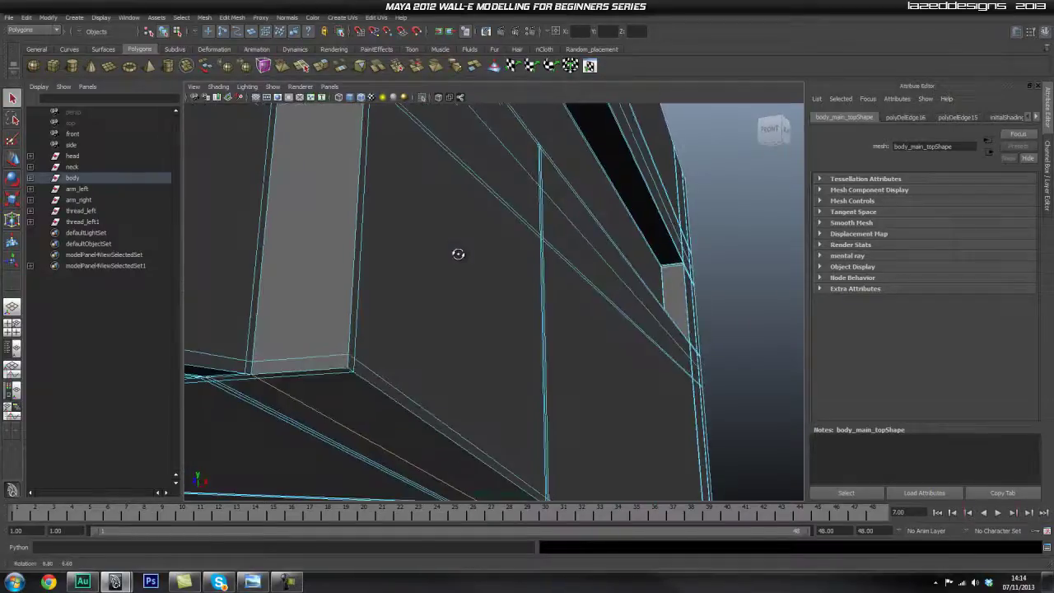
pyautogui.keyDown('alt'); pyautogui.moveTo(456, 254); pyautogui.dragTo(449, 224, button='right'); pyautogui.keyUp('alt')
pyautogui.keyDown('alt'); pyautogui.moveTo(449, 224); pyautogui.dragTo(428, 258); pyautogui.keyUp('alt')
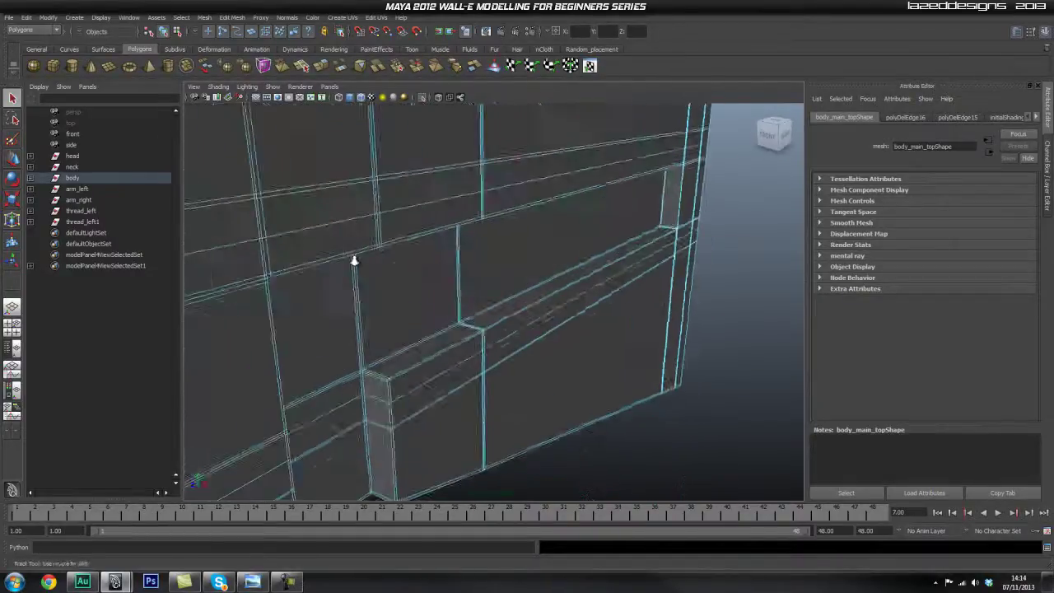
# - Select the support edge loops running beside the front corner line and over the top to the back, and delete them
pyautogui.keyDown('alt'); pyautogui.moveTo(428, 258); pyautogui.dragTo(424, 219, button='right'); pyautogui.keyUp('alt')
pyautogui.keyDown('alt'); pyautogui.moveTo(424, 218); pyautogui.dragTo(411, 292, button='middle'); pyautogui.keyUp('alt')
pyautogui.keyDown('alt'); pyautogui.moveTo(411, 292); pyautogui.dragTo(437, 366); pyautogui.keyUp('alt')
pyautogui.keyDown('alt'); pyautogui.moveTo(436, 367); pyautogui.dragTo(424, 251, button='middle'); pyautogui.keyUp('alt')
pyautogui.keyDown('alt'); pyautogui.moveTo(424, 251); pyautogui.dragTo(417, 252); pyautogui.keyUp('alt')
pyautogui.keyDown('alt'); pyautogui.moveTo(417, 252); pyautogui.dragTo(425, 284, button='right'); pyautogui.keyUp('alt')
pyautogui.keyDown('alt'); pyautogui.moveTo(346, 295); pyautogui.dragTo(366, 296); pyautogui.keyUp('alt')
pyautogui.keyDown('alt'); pyautogui.moveTo(367, 296); pyautogui.dragTo(424, 318, button='middle'); pyautogui.keyUp('alt')
pyautogui.keyDown('alt'); pyautogui.moveTo(422, 318); pyautogui.dragTo(526, 383, button='right'); pyautogui.keyUp('alt')
pyautogui.keyDown('alt'); pyautogui.moveTo(518, 364); pyautogui.dragTo(509, 297); pyautogui.keyUp('alt')
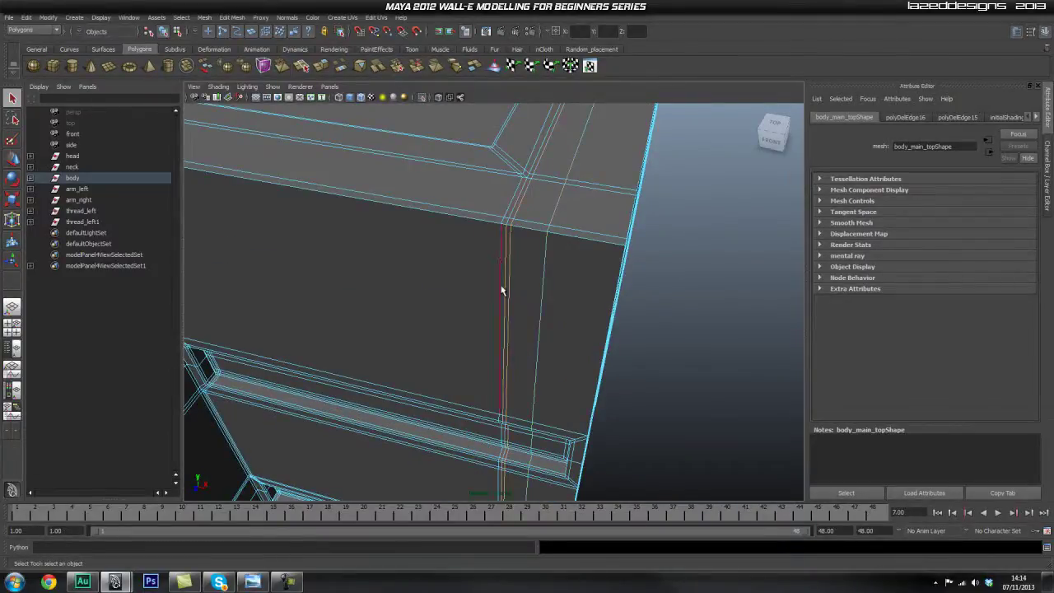
pyautogui.keyDown('alt'); pyautogui.moveTo(530, 366); pyautogui.dragTo(640, 321); pyautogui.keyUp('alt')
pyautogui.keyDown('alt'); pyautogui.moveTo(641, 321); pyautogui.dragTo(509, 331, button='middle'); pyautogui.keyUp('alt')
pyautogui.keyDown('alt'); pyautogui.moveTo(509, 331); pyautogui.dragTo(456, 366); pyautogui.keyUp('alt')
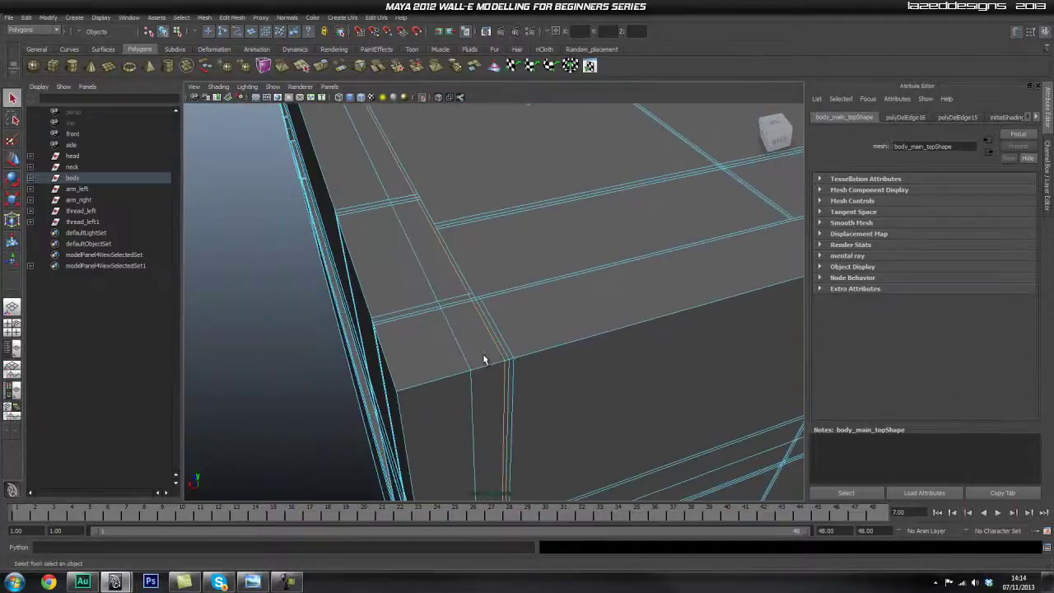
pyautogui.moveTo(473, 349)
pyautogui.keyDown('shift'); pyautogui.mouseDown(button='right')
pyautogui.moveTo(430, 365)
pyautogui.moveTo(483, 368)
pyautogui.mouseUp(button='right'); pyautogui.keyUp('shift')
# - Delete the leftover support edges beside the back corner line and those flanking the next lengthwise division on the top's back section
pyautogui.keyDown('alt'); pyautogui.moveTo(483, 367); pyautogui.dragTo(382, 377); pyautogui.keyUp('alt')
pyautogui.click(390, 374)
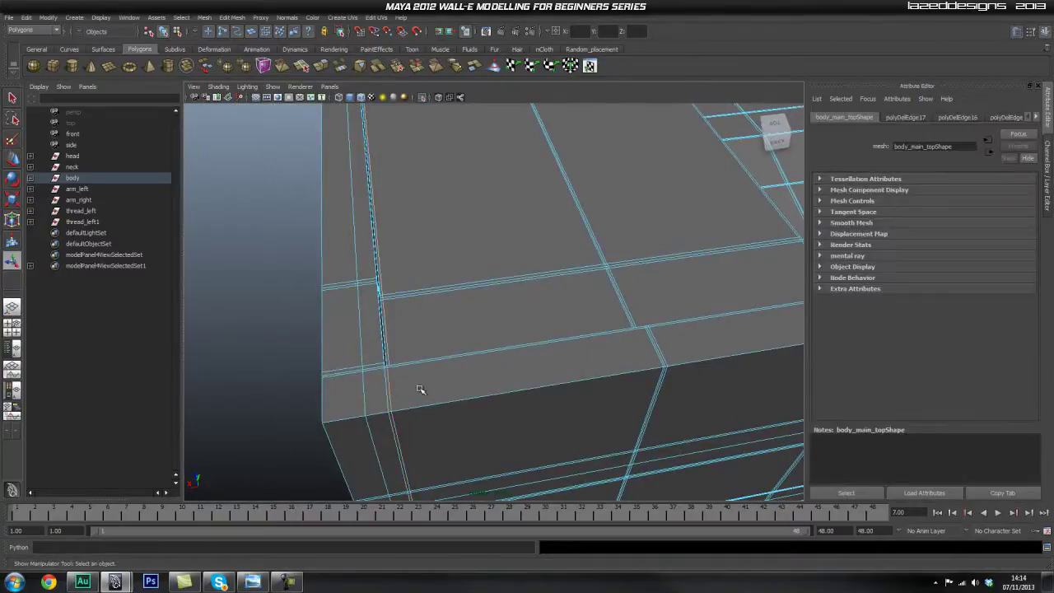
pyautogui.keyDown('shift'); pyautogui.moveTo(436, 387); pyautogui.dragTo(393, 394, button='right'); pyautogui.keyUp('shift')
pyautogui.keyDown('alt'); pyautogui.moveTo(529, 382); pyautogui.dragTo(501, 384); pyautogui.keyUp('alt')
pyautogui.keyDown('alt'); pyautogui.moveTo(501, 384); pyautogui.dragTo(576, 395, button='right'); pyautogui.keyUp('alt')
pyautogui.keyDown('alt'); pyautogui.moveTo(576, 395); pyautogui.dragTo(545, 373, button='middle'); pyautogui.keyUp('alt')
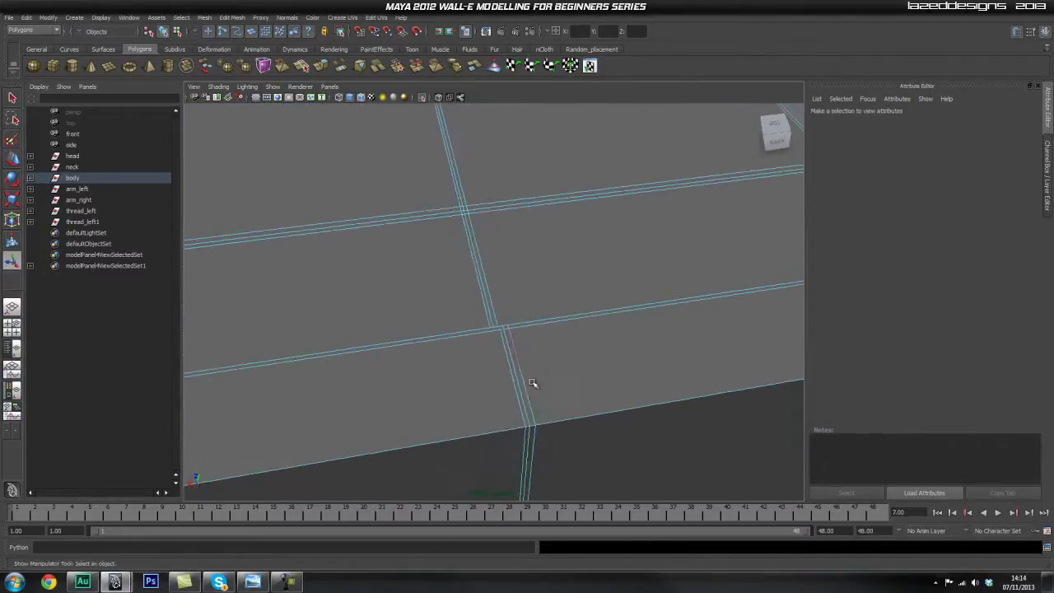
pyautogui.click(522, 383)
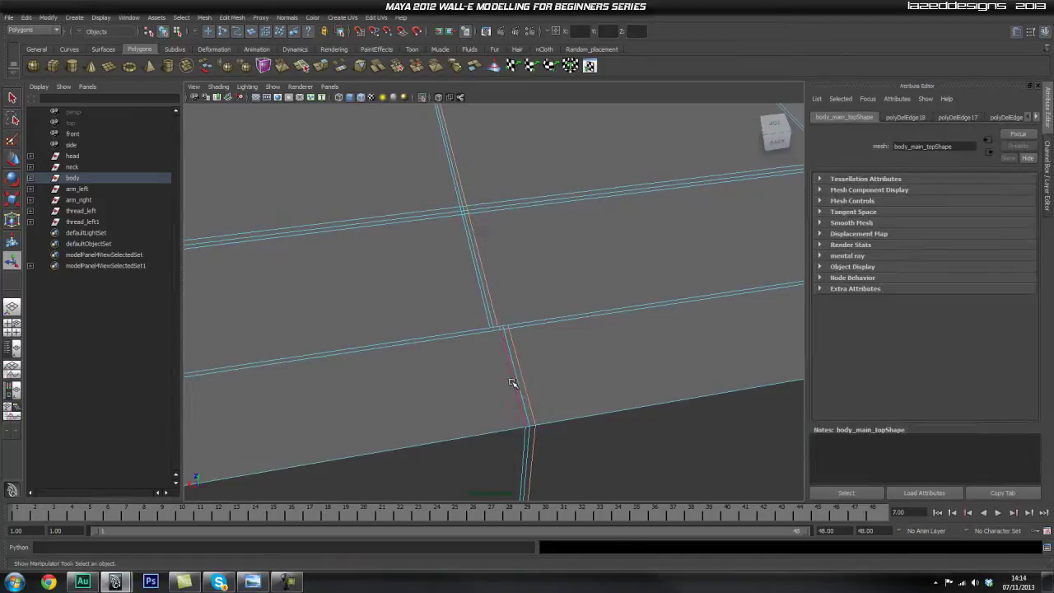
pyautogui.keyDown('shift'); pyautogui.moveTo(559, 383); pyautogui.dragTo(535, 390, button='right'); pyautogui.keyUp('shift')
# - Delete the support edges flanking the next two lengthwise divisions behind the central recessed panel
pyautogui.keyDown('alt'); pyautogui.moveTo(683, 373); pyautogui.dragTo(631, 374, button='right'); pyautogui.keyUp('alt')
pyautogui.keyDown('alt'); pyautogui.moveTo(630, 374); pyautogui.dragTo(524, 384, button='middle'); pyautogui.keyUp('alt')
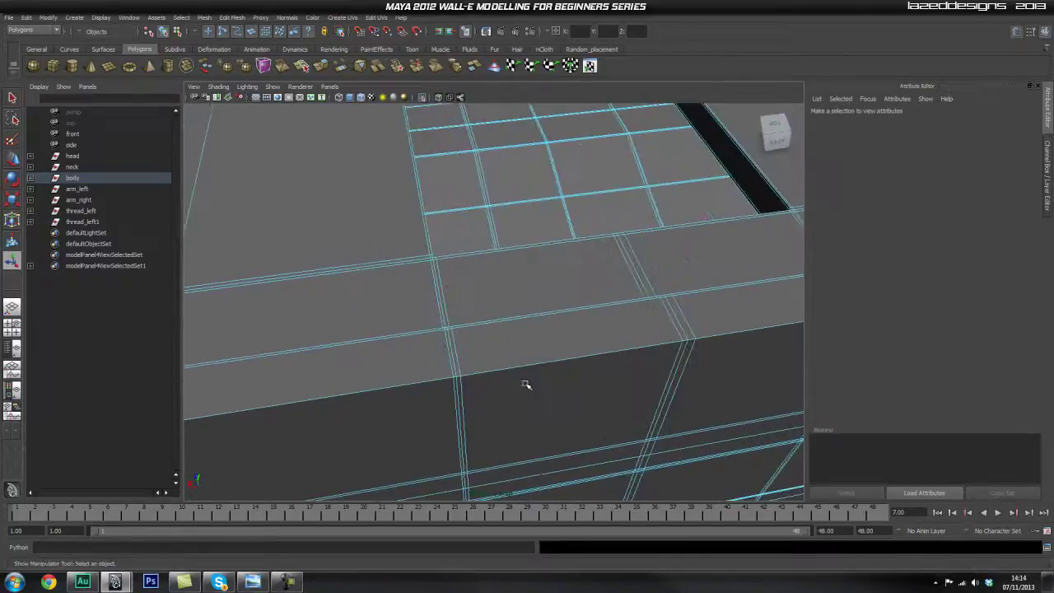
pyautogui.click(442, 372)
pyautogui.keyDown('shift'); pyautogui.moveTo(508, 368); pyautogui.dragTo(480, 379, button='right'); pyautogui.keyUp('shift')
pyautogui.keyDown('alt'); pyautogui.moveTo(579, 361); pyautogui.dragTo(510, 378, button='middle'); pyautogui.keyUp('alt')
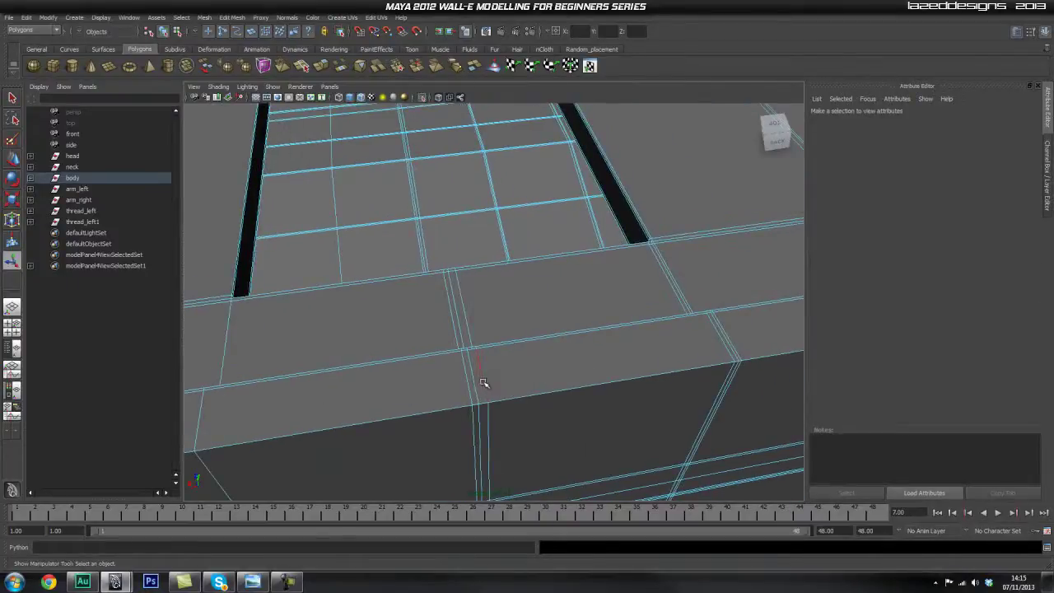
pyautogui.click(474, 384)
pyautogui.keyDown('shift'); pyautogui.moveTo(553, 378); pyautogui.dragTo(488, 390, button='right'); pyautogui.keyUp('shift')
# - Delete the support edges flanking the division at the recess's far edge and the one beyond it
pyautogui.keyDown('alt'); pyautogui.moveTo(607, 360); pyautogui.dragTo(524, 379, button='middle'); pyautogui.keyUp('alt')
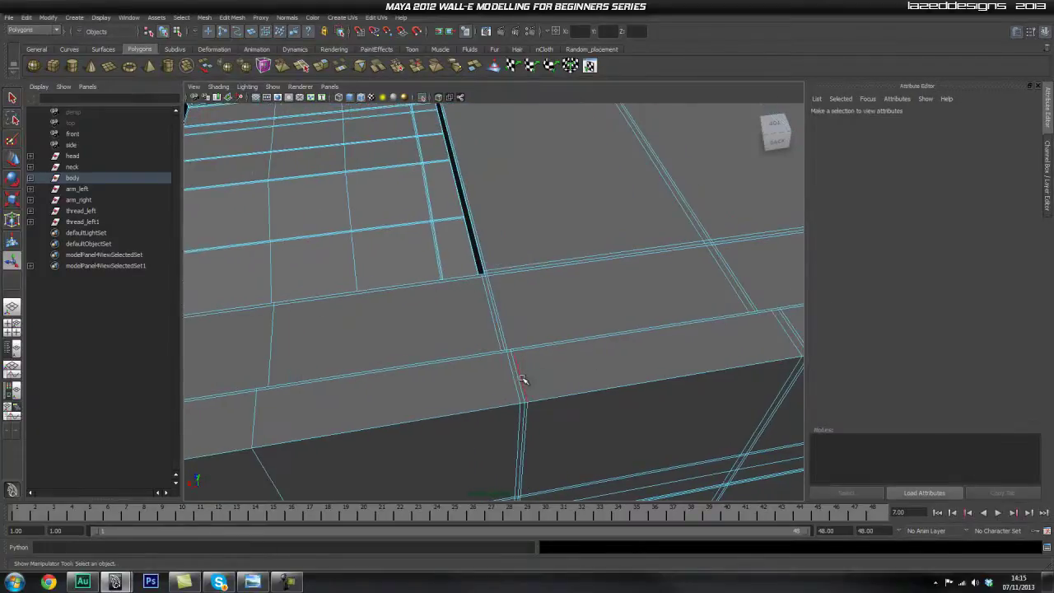
pyautogui.click(514, 380)
pyautogui.keyDown('shift'); pyautogui.moveTo(571, 371); pyautogui.dragTo(530, 386, button='right'); pyautogui.keyUp('shift')
pyautogui.keyDown('alt'); pyautogui.moveTo(662, 359); pyautogui.dragTo(511, 387, button='middle'); pyautogui.keyUp('alt')
pyautogui.scroll(3, 512, 390)
pyautogui.click(515, 396)
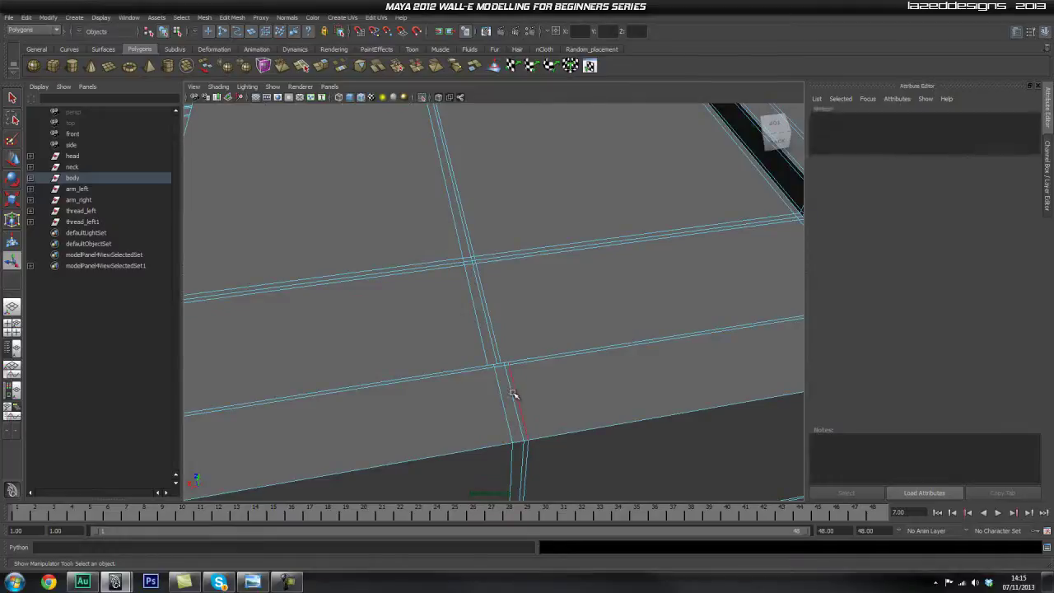
pyautogui.keyDown('shift'); pyautogui.moveTo(577, 380); pyautogui.dragTo(550, 393, button='right'); pyautogui.keyUp('shift')
# - Select the support edges beside the two lengthwise divisions nearest the far back corner and delete them
pyautogui.keyDown('alt'); pyautogui.moveTo(641, 363); pyautogui.dragTo(449, 401, button='middle'); pyautogui.keyUp('alt')
pyautogui.keyDown('alt'); pyautogui.moveTo(565, 381); pyautogui.dragTo(535, 362, button='middle'); pyautogui.keyUp('alt')
pyautogui.keyDown('alt'); pyautogui.moveTo(535, 363); pyautogui.dragTo(548, 379, button='right'); pyautogui.keyUp('alt')
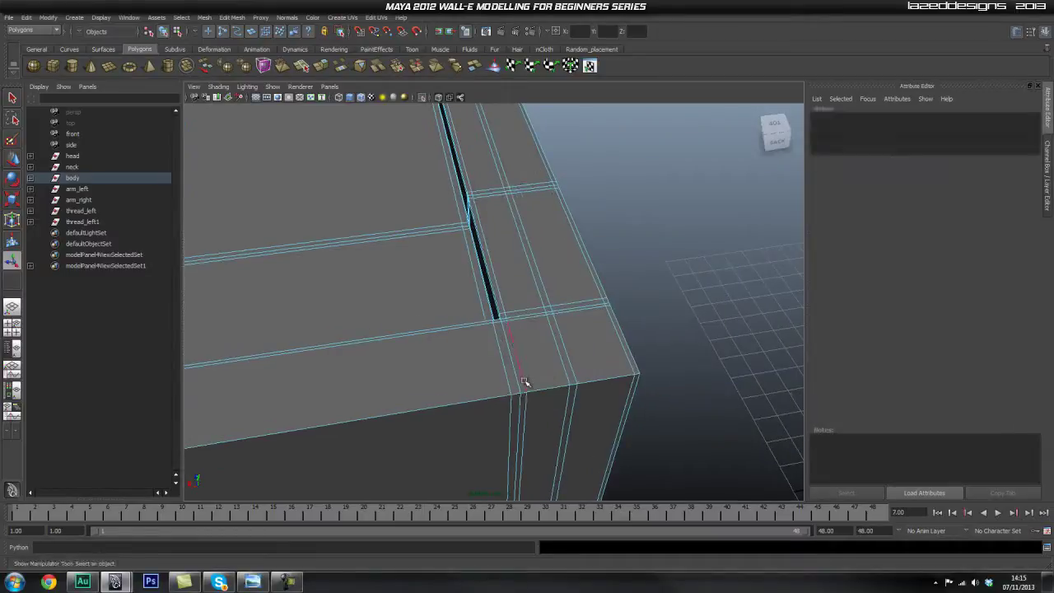
pyautogui.click(512, 386)
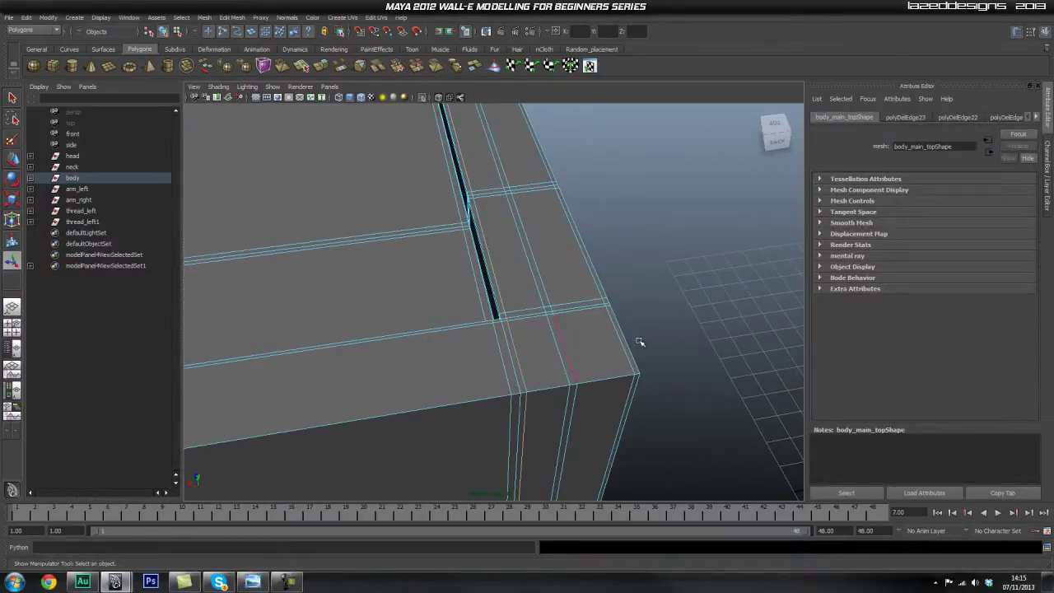
pyautogui.click(500, 371)
pyautogui.click(511, 365)
pyautogui.keyDown('shift'); pyautogui.moveTo(544, 357); pyautogui.dragTo(507, 339, button='right'); pyautogui.keyUp('shift')
# - Select the remaining support edge loops around the narrow channel near the far back corner and delete them
pyautogui.press('q')
pyautogui.keyDown('alt'); pyautogui.moveTo(407, 355); pyautogui.dragTo(430, 355); pyautogui.keyUp('alt')
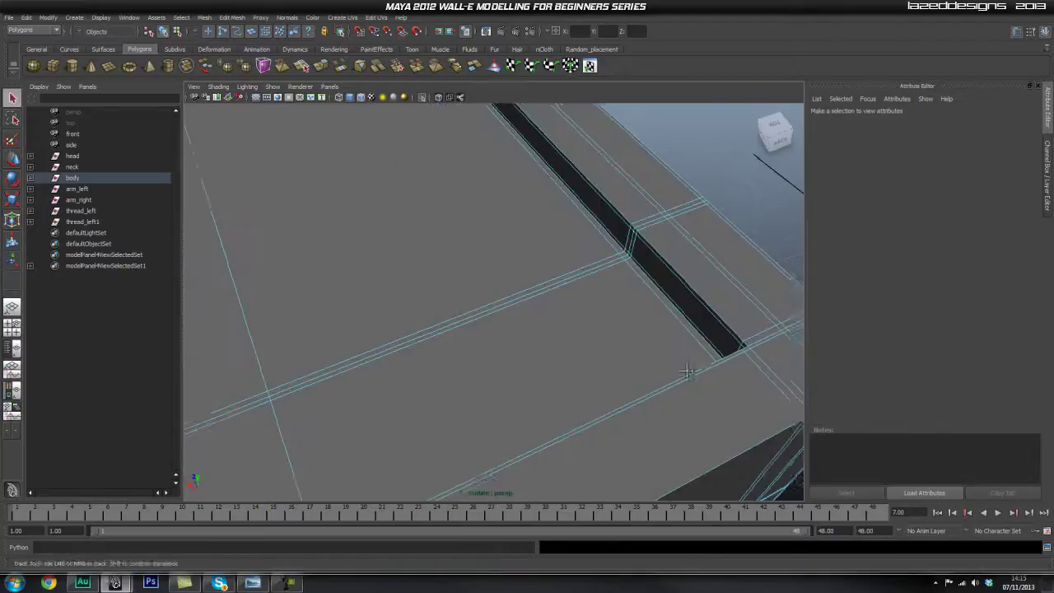
pyautogui.keyDown('alt'); pyautogui.moveTo(699, 377); pyautogui.dragTo(581, 395); pyautogui.keyUp('alt')
pyautogui.click(568, 398)
pyautogui.moveTo(631, 362); pyautogui.dragTo(571, 390, button='right')
pyautogui.keyDown('alt'); pyautogui.moveTo(677, 376); pyautogui.dragTo(544, 389); pyautogui.keyUp('alt')
pyautogui.keyDown('alt'); pyautogui.moveTo(478, 392); pyautogui.dragTo(502, 254, button='middle'); pyautogui.keyUp('alt')
pyautogui.keyDown('alt'); pyautogui.moveTo(501, 255); pyautogui.dragTo(491, 339); pyautogui.keyUp('alt')
pyautogui.click(492, 336)
pyautogui.keyDown('alt'); pyautogui.moveTo(496, 337); pyautogui.dragTo(420, 320, button='right'); pyautogui.keyUp('alt')
pyautogui.keyDown('alt'); pyautogui.moveTo(420, 319); pyautogui.dragTo(609, 330); pyautogui.keyUp('alt')
pyautogui.keyDown('shift'); pyautogui.moveTo(579, 313); pyautogui.dragTo(532, 334, button='right'); pyautogui.keyUp('shift')
# - Select the support edge loops along the outer edge of the back corner and delete them
pyautogui.keyDown('alt'); pyautogui.moveTo(580, 244); pyautogui.dragTo(667, 290); pyautogui.keyUp('alt')
pyautogui.keyDown('alt'); pyautogui.moveTo(575, 310); pyautogui.dragTo(409, 381); pyautogui.keyUp('alt')
pyautogui.keyDown('alt'); pyautogui.moveTo(409, 381); pyautogui.dragTo(519, 387, button='middle'); pyautogui.keyUp('alt')
pyautogui.keyDown('alt'); pyautogui.moveTo(411, 400); pyautogui.dragTo(577, 362, button='right'); pyautogui.keyUp('alt')
pyautogui.keyDown('alt'); pyautogui.moveTo(613, 329); pyautogui.dragTo(586, 392); pyautogui.keyUp('alt')
pyautogui.keyDown('alt'); pyautogui.moveTo(586, 392); pyautogui.dragTo(595, 276, button='middle'); pyautogui.keyUp('alt')
pyautogui.keyDown('alt'); pyautogui.moveTo(441, 362); pyautogui.dragTo(528, 341, button='right'); pyautogui.keyUp('alt')
pyautogui.click(598, 319)
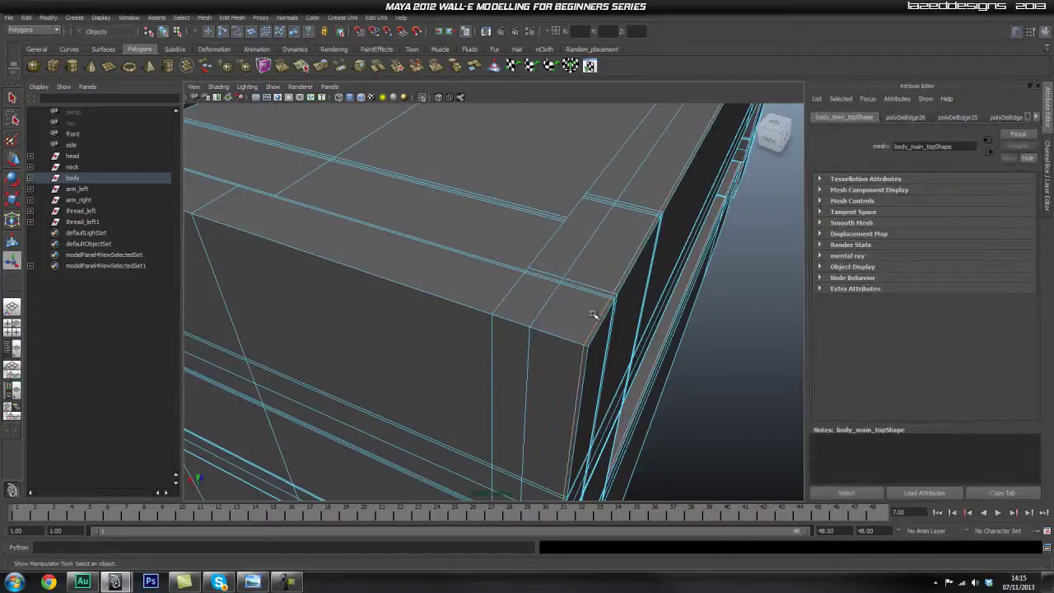
pyautogui.keyDown('alt'); pyautogui.moveTo(558, 416); pyautogui.dragTo(560, 344); pyautogui.keyUp('alt')
pyautogui.keyDown('alt'); pyautogui.moveTo(578, 307); pyautogui.dragTo(560, 343); pyautogui.keyUp('alt')
pyautogui.keyDown('alt'); pyautogui.moveTo(456, 357); pyautogui.dragTo(458, 324); pyautogui.keyUp('alt')
# - Select the horizontal support loop along the upper band at the back corner and trace it around the side to the front recess
pyautogui.doubleClick(480, 266)
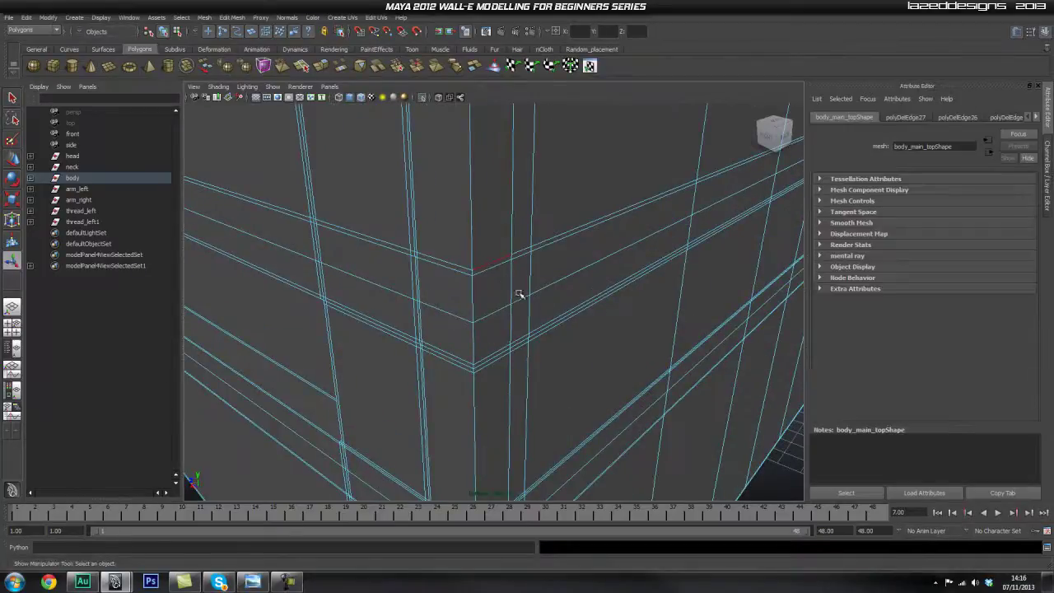
pyautogui.keyDown('alt'); pyautogui.moveTo(506, 289); pyautogui.dragTo(400, 310, button='right'); pyautogui.keyUp('alt')
pyautogui.keyDown('alt'); pyautogui.moveTo(400, 310); pyautogui.dragTo(357, 306); pyautogui.keyUp('alt')
pyautogui.keyDown('alt'); pyautogui.moveTo(358, 306); pyautogui.dragTo(635, 291, button='middle'); pyautogui.keyUp('alt')
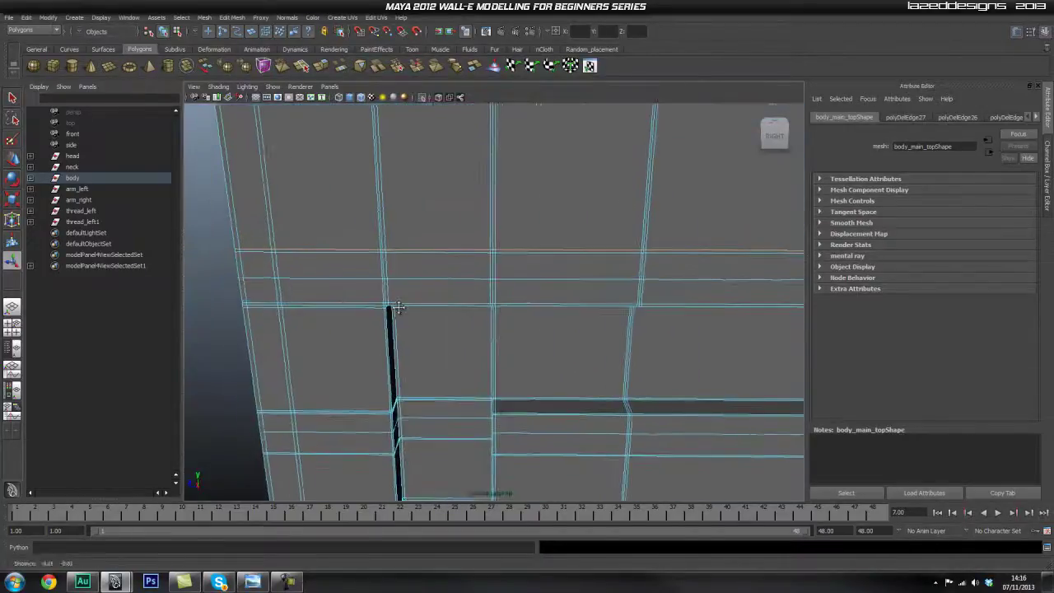
pyautogui.keyDown('alt'); pyautogui.moveTo(284, 290); pyautogui.dragTo(393, 318, button='middle'); pyautogui.keyUp('alt')
pyautogui.keyDown('alt'); pyautogui.moveTo(393, 318); pyautogui.dragTo(464, 311); pyautogui.keyUp('alt')
pyautogui.keyDown('alt'); pyautogui.moveTo(464, 311); pyautogui.dragTo(624, 297, button='right'); pyautogui.keyUp('alt')
pyautogui.keyDown('alt'); pyautogui.moveTo(624, 296); pyautogui.dragTo(557, 336, button='middle'); pyautogui.keyUp('alt')
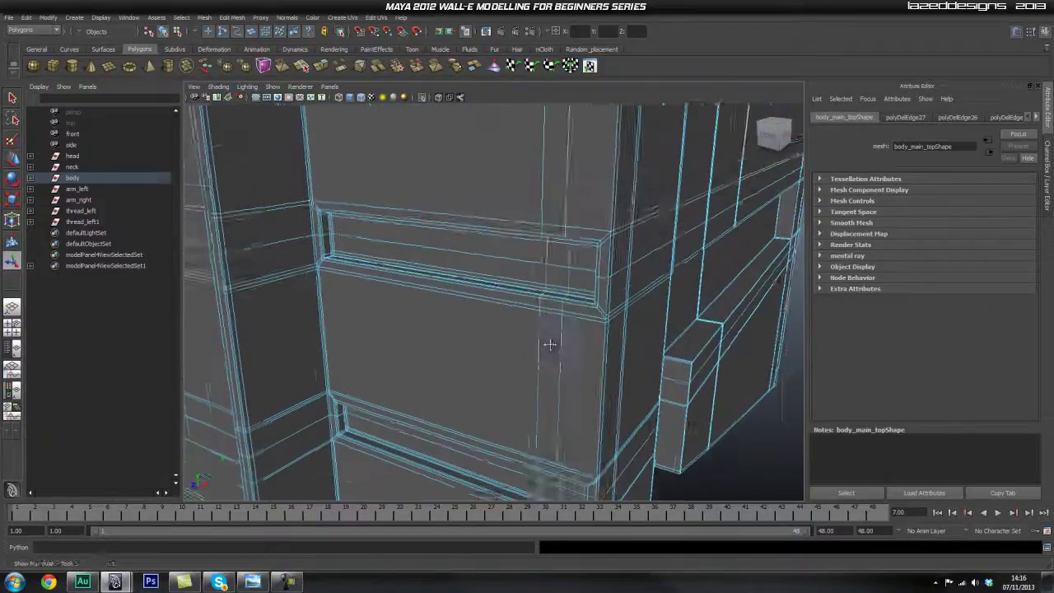
pyautogui.keyDown('alt'); pyautogui.moveTo(557, 337); pyautogui.dragTo(595, 332); pyautogui.keyUp('alt')
pyautogui.keyDown('alt'); pyautogui.moveTo(595, 332); pyautogui.dragTo(659, 321, button='right'); pyautogui.keyUp('alt')
pyautogui.keyDown('alt'); pyautogui.moveTo(659, 321); pyautogui.dragTo(626, 312, button='middle'); pyautogui.keyUp('alt')
pyautogui.keyDown('alt'); pyautogui.moveTo(626, 312); pyautogui.dragTo(614, 281); pyautogui.keyUp('alt')
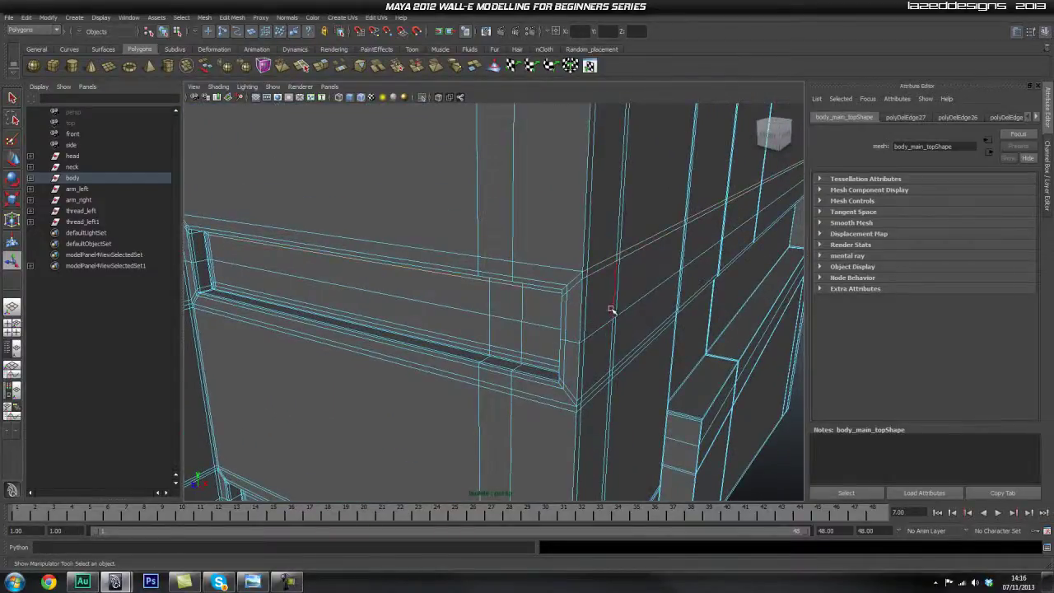
# - Select the horizontal support loops along the upper and lower edges of the upper front recess and delete them
pyautogui.click(574, 321)
pyautogui.keyDown('alt'); pyautogui.moveTo(599, 342); pyautogui.dragTo(588, 310); pyautogui.keyUp('alt')
pyautogui.click(585, 304)
pyautogui.keyDown('shift'); pyautogui.moveTo(588, 272); pyautogui.dragTo(565, 286, button='right'); pyautogui.keyUp('shift')
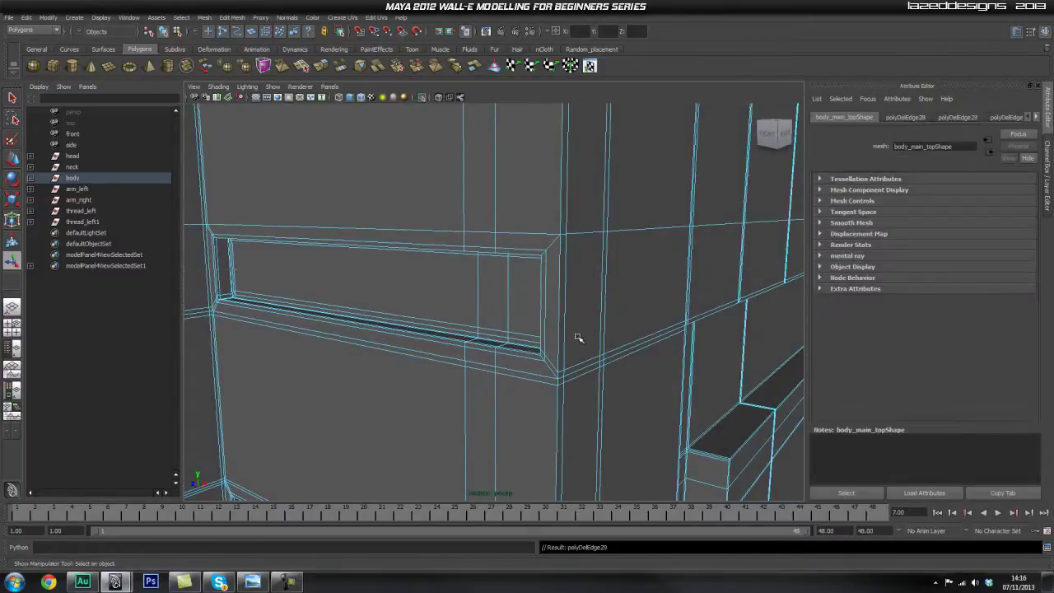
pyautogui.doubleClick(579, 370)
pyautogui.keyDown('shift'); pyautogui.moveTo(576, 333); pyautogui.dragTo(545, 347, button='right'); pyautogui.keyUp('shift')
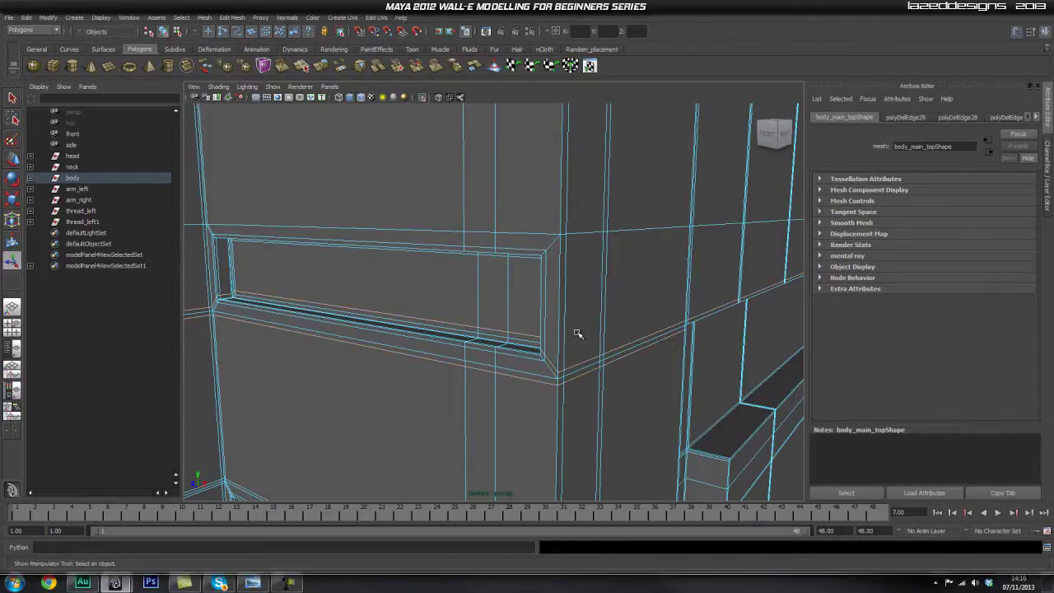
pyautogui.keyDown('alt'); pyautogui.moveTo(572, 372); pyautogui.dragTo(596, 394); pyautogui.keyUp('alt')
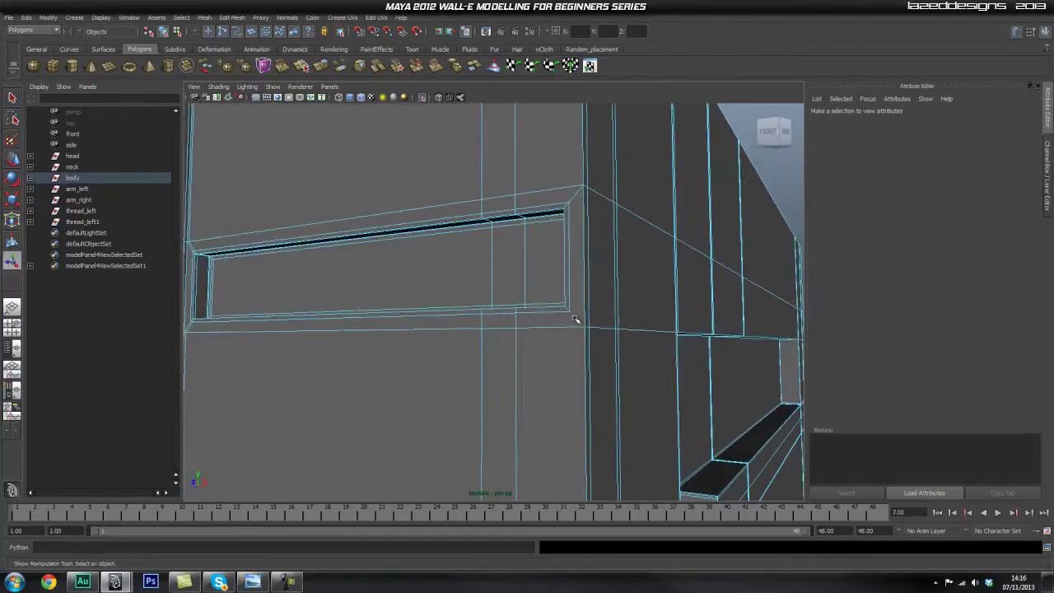
# - Select the support loops flanking the upper edge of the lower horizontal band at the back corner and delete them
pyautogui.keyDown('alt'); pyautogui.moveTo(581, 196); pyautogui.dragTo(538, 303); pyautogui.keyUp('alt')
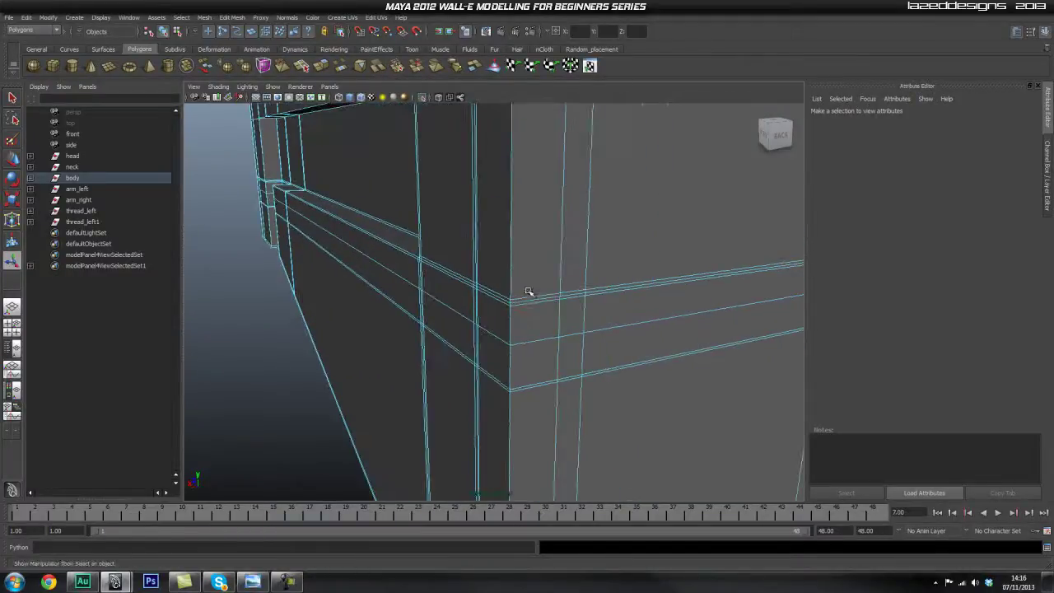
pyautogui.click(536, 296)
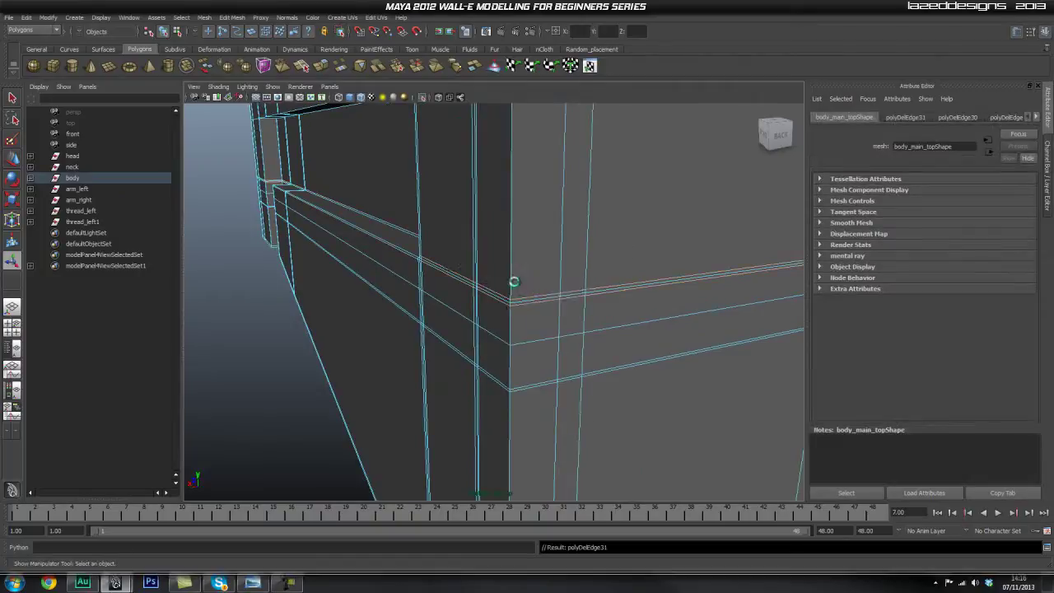
pyautogui.hotkey('ctrl', 'Delete')
# - Select the support loops along the lower edge of the lower band, check them at the front recess, and delete them
pyautogui.scroll(1, 501, 351)
pyautogui.keyDown('alt'); pyautogui.moveTo(502, 351); pyautogui.dragTo(498, 312, button='middle'); pyautogui.keyUp('alt')
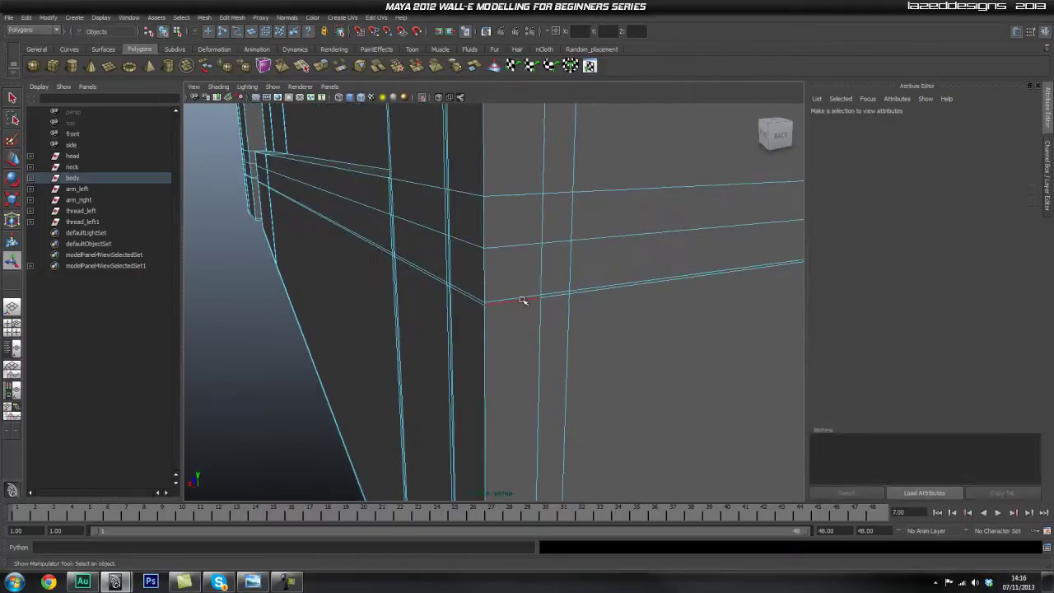
pyautogui.doubleClick(524, 298)
pyautogui.scroll(-6, 495, 334)
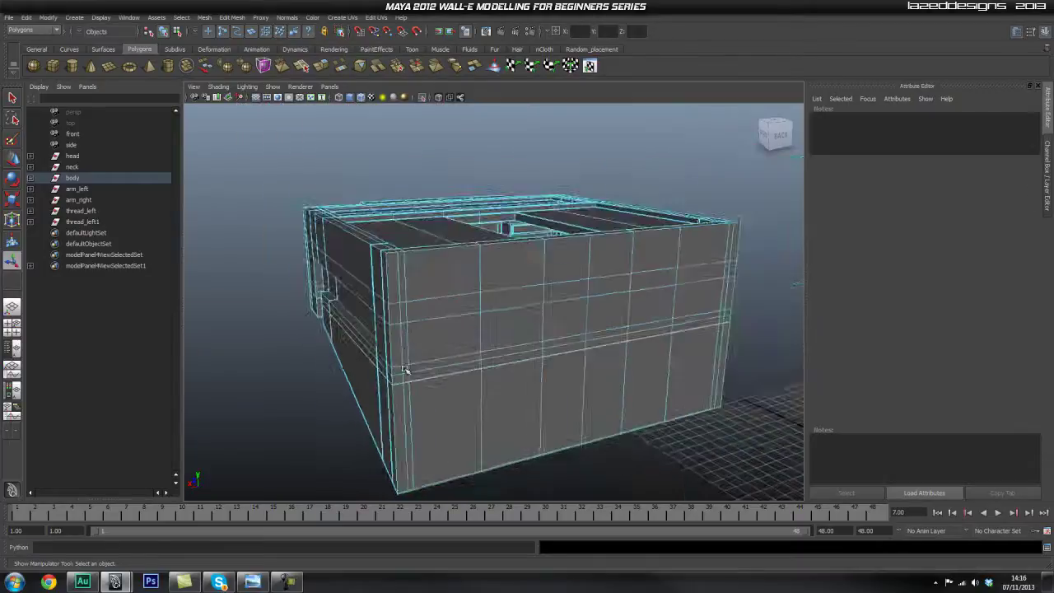
pyautogui.scroll(4, 346, 385)
pyautogui.keyDown('alt'); pyautogui.moveTo(352, 384); pyautogui.dragTo(503, 374); pyautogui.keyUp('alt')
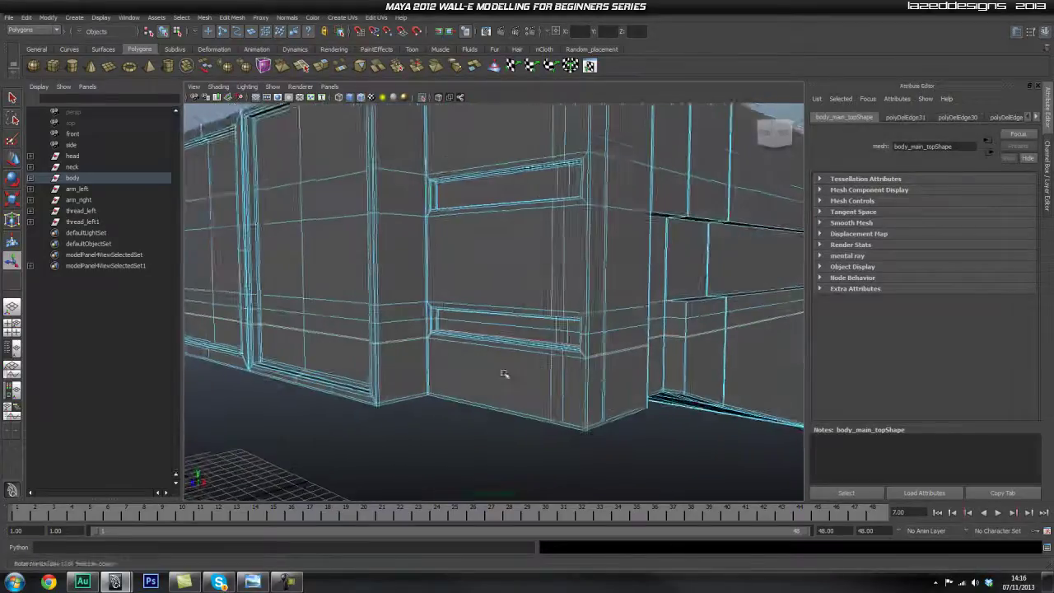
pyautogui.scroll(4, 544, 376)
pyautogui.keyDown('alt'); pyautogui.moveTo(562, 381); pyautogui.dragTo(531, 351, button='middle'); pyautogui.keyUp('alt')
pyautogui.keyDown('shift'); pyautogui.moveTo(546, 353); pyautogui.dragTo(510, 391, button='right'); pyautogui.keyUp('shift')
# - Select the support edge loop running just above the bottom edge of the back face and delete it
pyautogui.keyDown('alt'); pyautogui.moveTo(509, 390); pyautogui.dragTo(528, 390); pyautogui.keyUp('alt')
pyautogui.keyDown('alt'); pyautogui.moveTo(528, 390); pyautogui.dragTo(450, 376, button='right'); pyautogui.keyUp('alt')
pyautogui.keyDown('alt'); pyautogui.moveTo(582, 365); pyautogui.dragTo(513, 326); pyautogui.keyUp('alt')
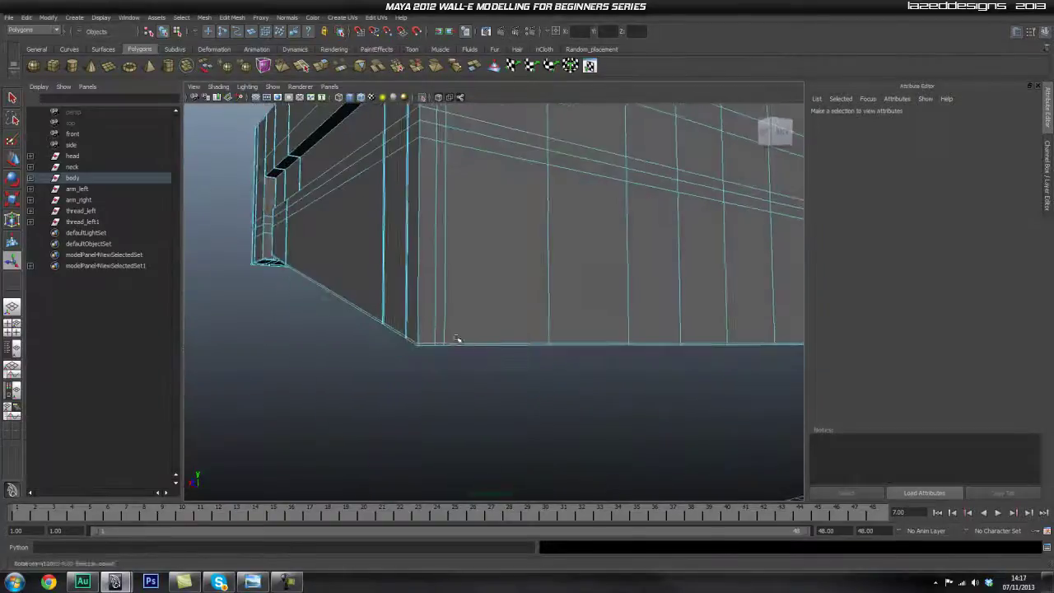
pyautogui.scroll(3, 511, 328)
pyautogui.click(464, 367)
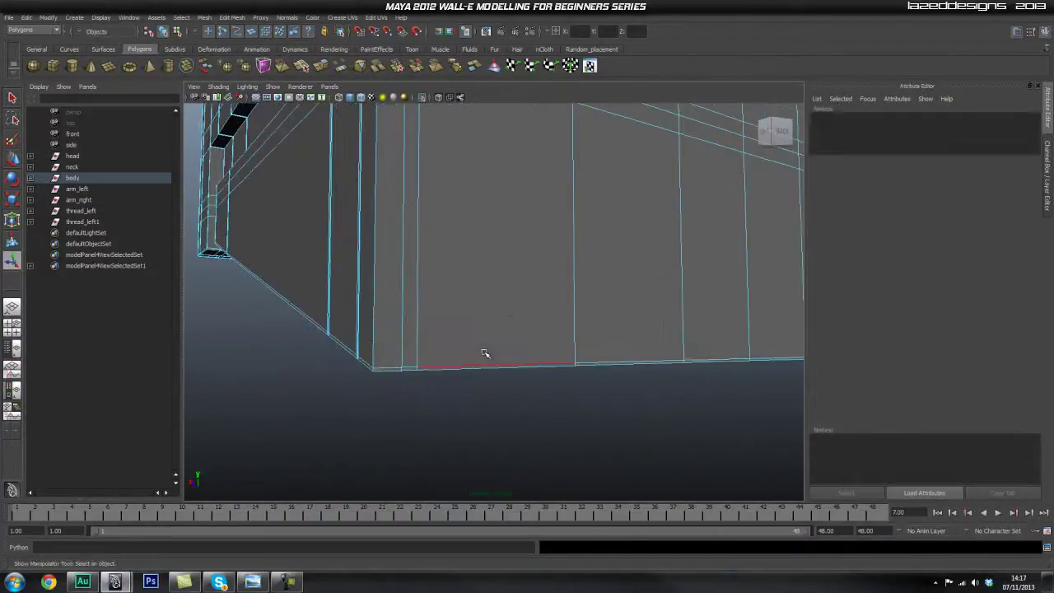
pyautogui.keyDown('shift'); pyautogui.moveTo(510, 322); pyautogui.dragTo(484, 323, button='right'); pyautogui.keyUp('shift')
# - Select the remaining support edge loops around the bottom rim of the mesh and delete them
pyautogui.keyDown('alt'); pyautogui.moveTo(455, 331); pyautogui.dragTo(406, 370); pyautogui.keyUp('alt')
pyautogui.click(449, 309)
pyautogui.keyDown('alt'); pyautogui.moveTo(488, 349); pyautogui.dragTo(393, 317); pyautogui.keyUp('alt')
pyautogui.keyDown('shift'); pyautogui.moveTo(393, 317); pyautogui.dragTo(363, 332, button='right'); pyautogui.keyUp('shift')
pyautogui.keyDown('alt'); pyautogui.moveTo(364, 332); pyautogui.dragTo(326, 364); pyautogui.keyUp('alt')
pyautogui.click(328, 363)
pyautogui.keyDown('shift'); pyautogui.moveTo(420, 353); pyautogui.dragTo(398, 372, button='right'); pyautogui.keyUp('shift')
# - Review the simplified top mesh as a whole and return it to object selection
pyautogui.keyDown('alt'); pyautogui.moveTo(398, 371); pyautogui.dragTo(442, 355); pyautogui.keyUp('alt')
pyautogui.keyDown('alt'); pyautogui.moveTo(442, 355); pyautogui.dragTo(378, 365, button='right'); pyautogui.keyUp('alt')
pyautogui.keyDown('alt'); pyautogui.moveTo(379, 365); pyautogui.dragTo(513, 348); pyautogui.keyUp('alt')
pyautogui.keyDown('alt'); pyautogui.moveTo(513, 349); pyautogui.dragTo(417, 348, button='right'); pyautogui.keyUp('alt')
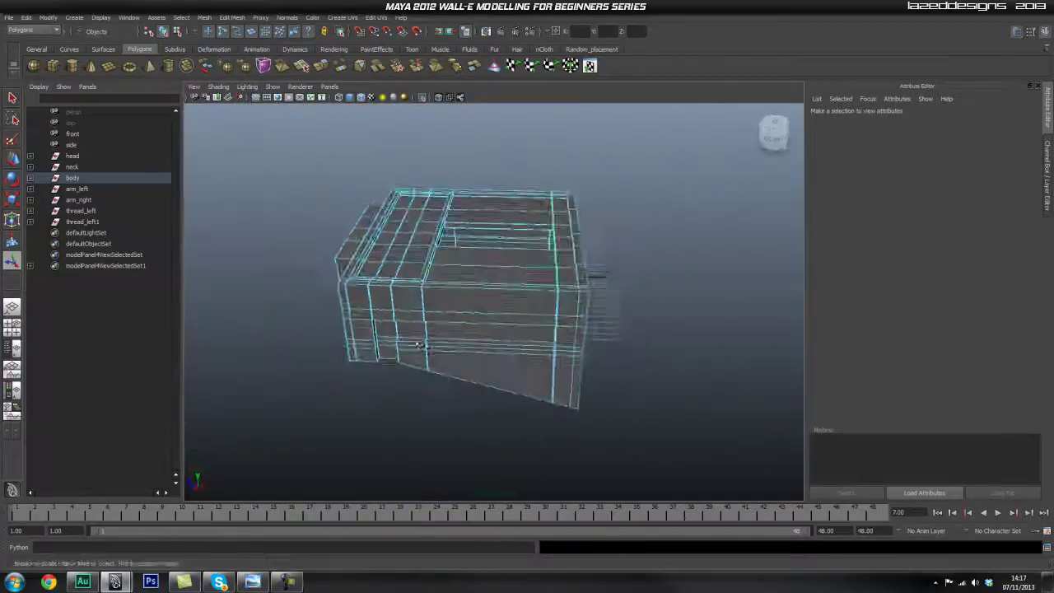
pyautogui.keyDown('alt'); pyautogui.moveTo(417, 347); pyautogui.dragTo(401, 348); pyautogui.keyUp('alt')
pyautogui.press('q')
pyautogui.moveTo(465, 320); pyautogui.dragTo(472, 304, button='right')
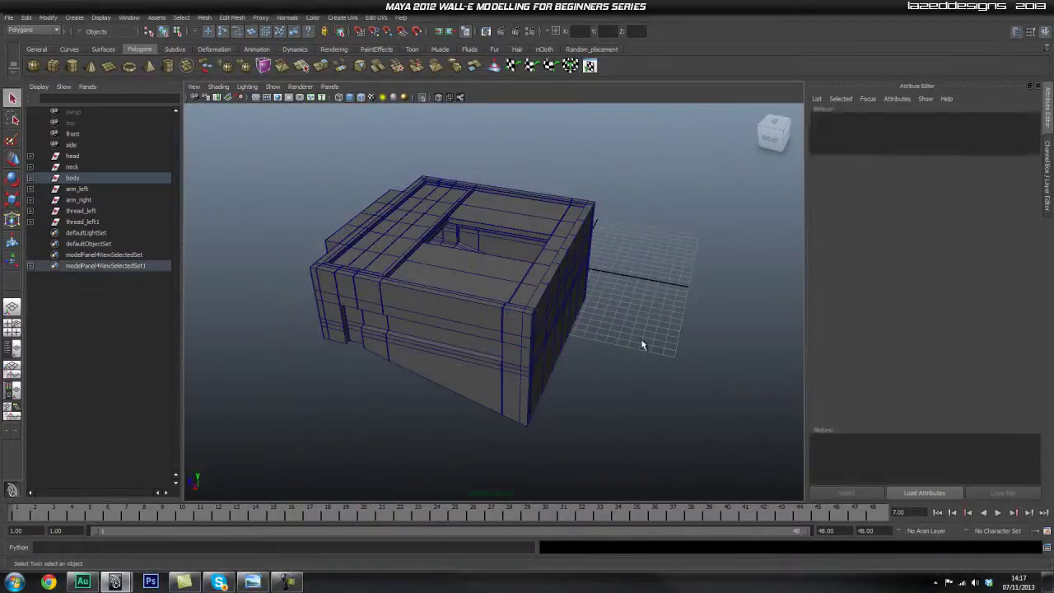
# - Rotate the simplified top mesh about its vertical axis, setting Rotate Y to 90
pyautogui.press('e')
pyautogui.moveTo(474, 304); pyautogui.dragTo(705, 306)
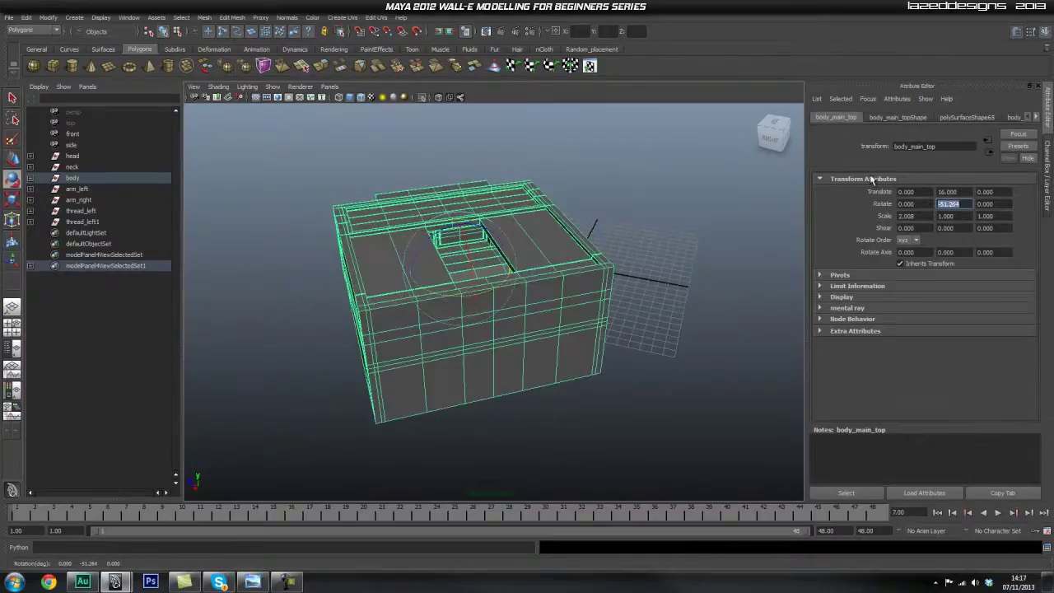
pyautogui.write('90')
pyautogui.press('Return')
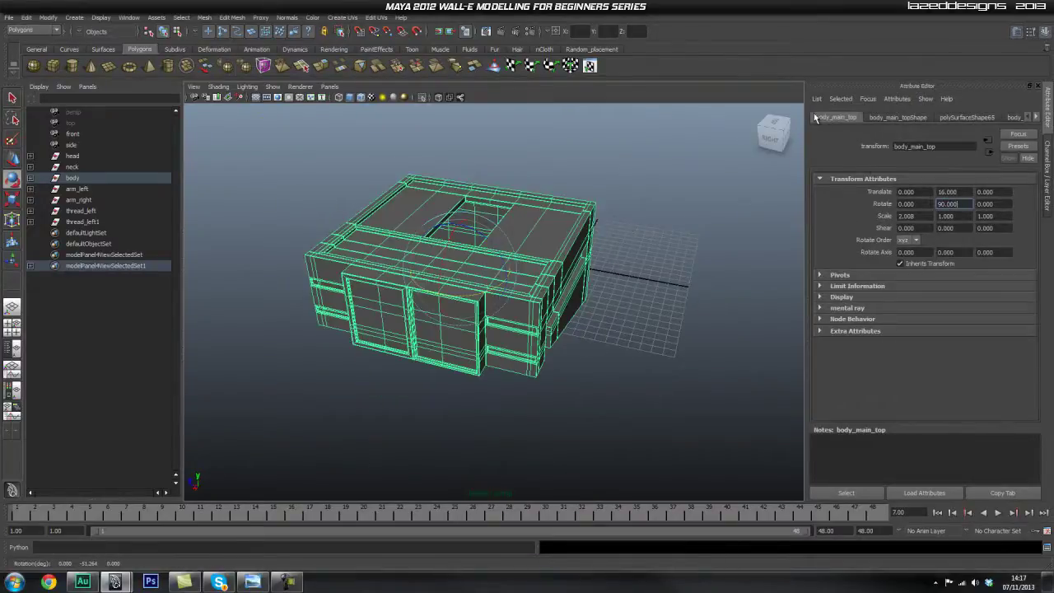
# - Set the top mesh's Rotate Y to -90 and check its orientation in the front view
pyautogui.write('-90')
pyautogui.press('Return')
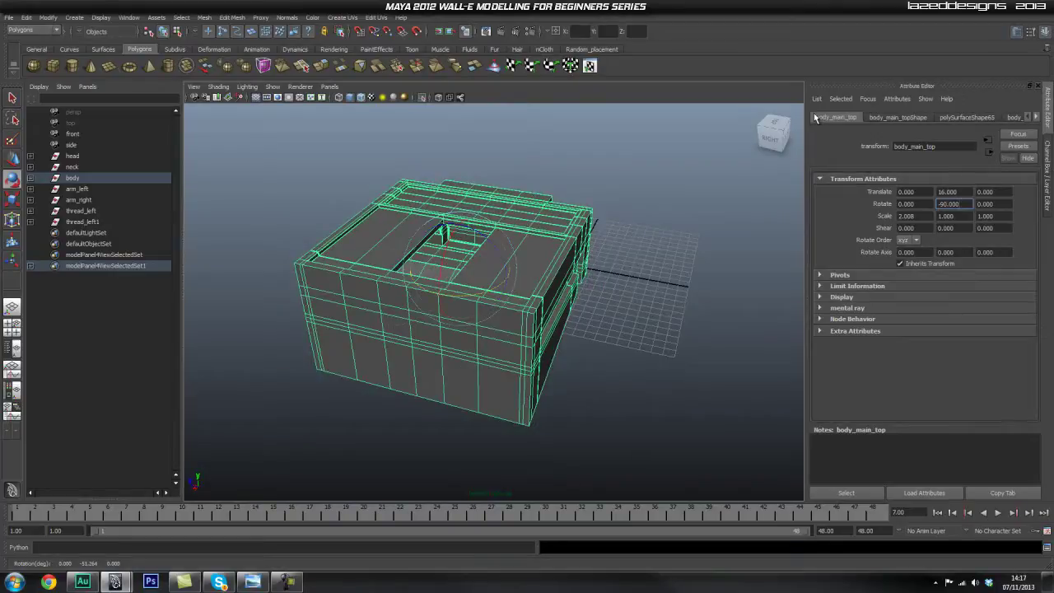
pyautogui.click(655, 276)
pyautogui.press('space')
pyautogui.moveTo(668, 245); pyautogui.dragTo(661, 269)
pyautogui.keyDown('alt'); pyautogui.moveTo(605, 288); pyautogui.dragTo(395, 293, button='right'); pyautogui.keyUp('alt')
pyautogui.keyDown('alt'); pyautogui.moveTo(699, 249); pyautogui.dragTo(423, 322, button='middle'); pyautogui.keyUp('alt')
pyautogui.keyDown('alt'); pyautogui.moveTo(423, 322); pyautogui.dragTo(638, 298, button='right'); pyautogui.keyUp('alt')
# - Rotate the top mesh about its vertical axis so its plain back faces the front view, setting Rotate Y to -180
pyautogui.click(517, 290)
pyautogui.moveTo(510, 259); pyautogui.dragTo(443, 265)
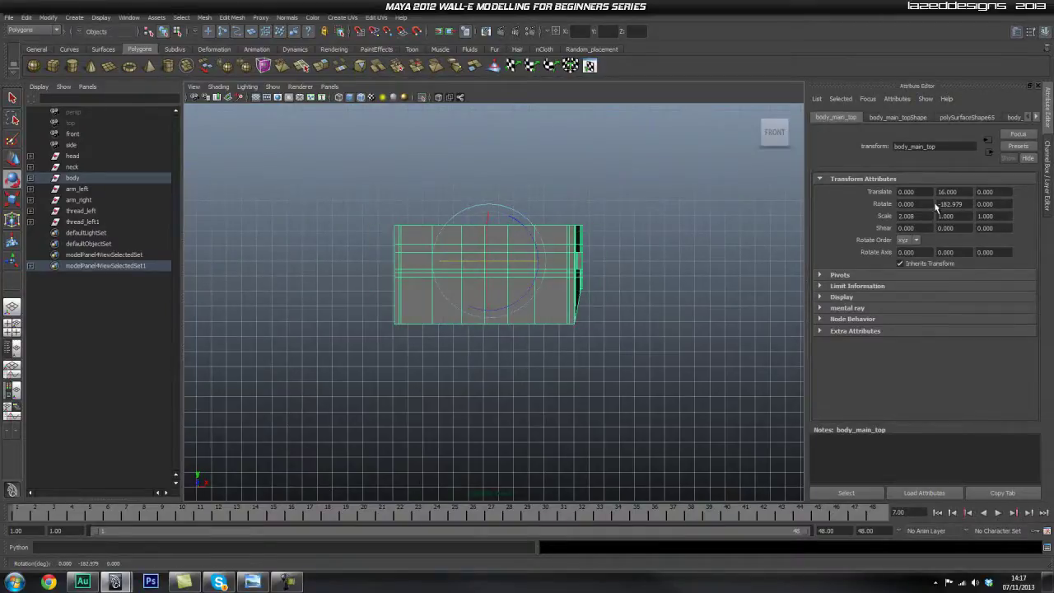
pyautogui.write('-180')
pyautogui.press('Return')
pyautogui.click(609, 227)
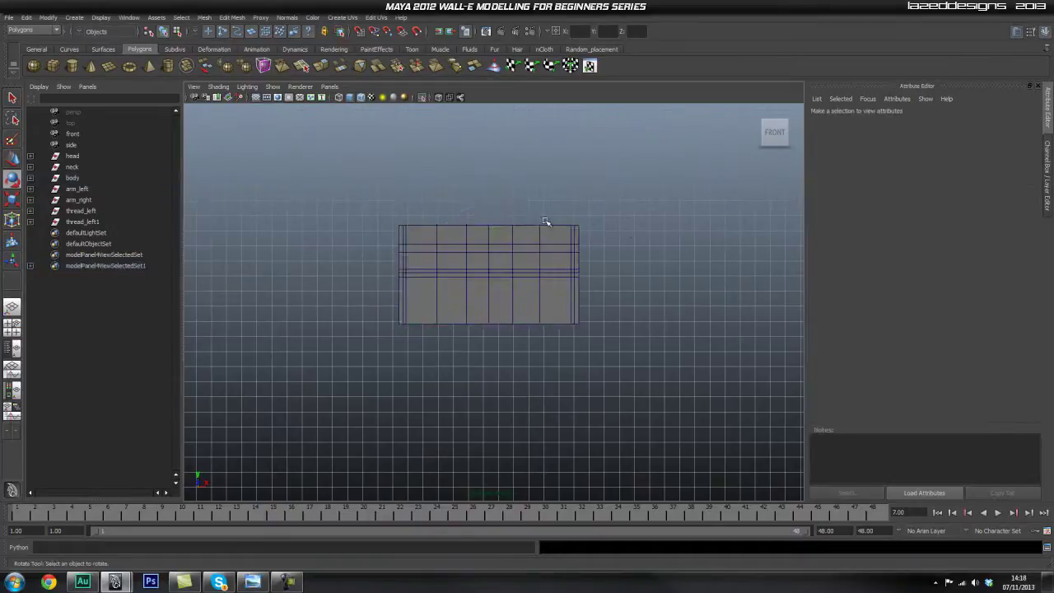
# - Examine the plain back of the reoriented mesh in the perspective and front views
pyautogui.press('space')
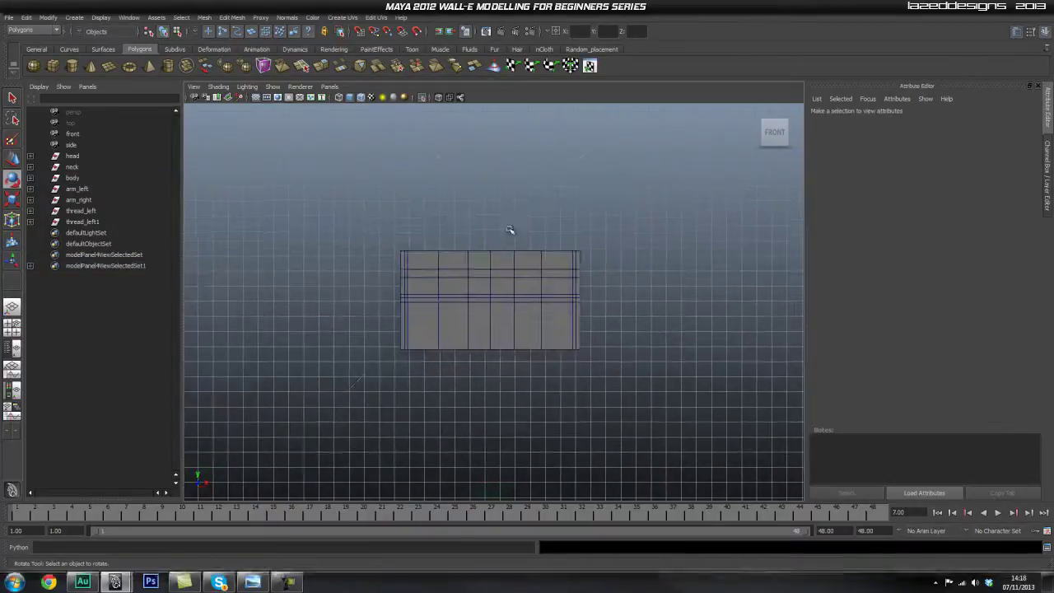
pyautogui.press('space')
pyautogui.moveTo(509, 255); pyautogui.dragTo(509, 203)
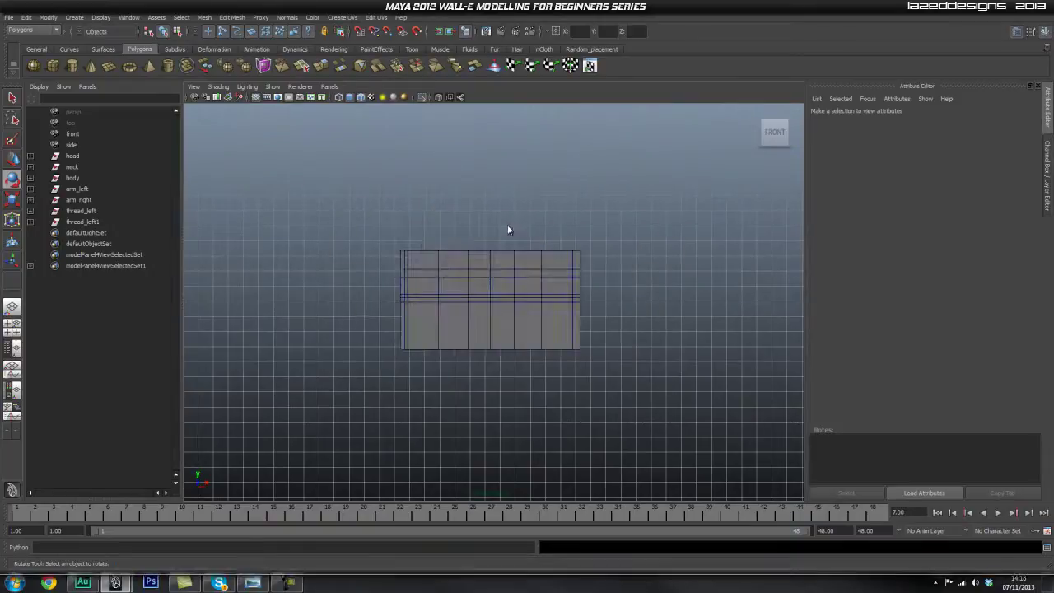
pyautogui.keyDown('alt'); pyautogui.moveTo(620, 284); pyautogui.dragTo(522, 308); pyautogui.keyUp('alt')
pyautogui.click(544, 303)
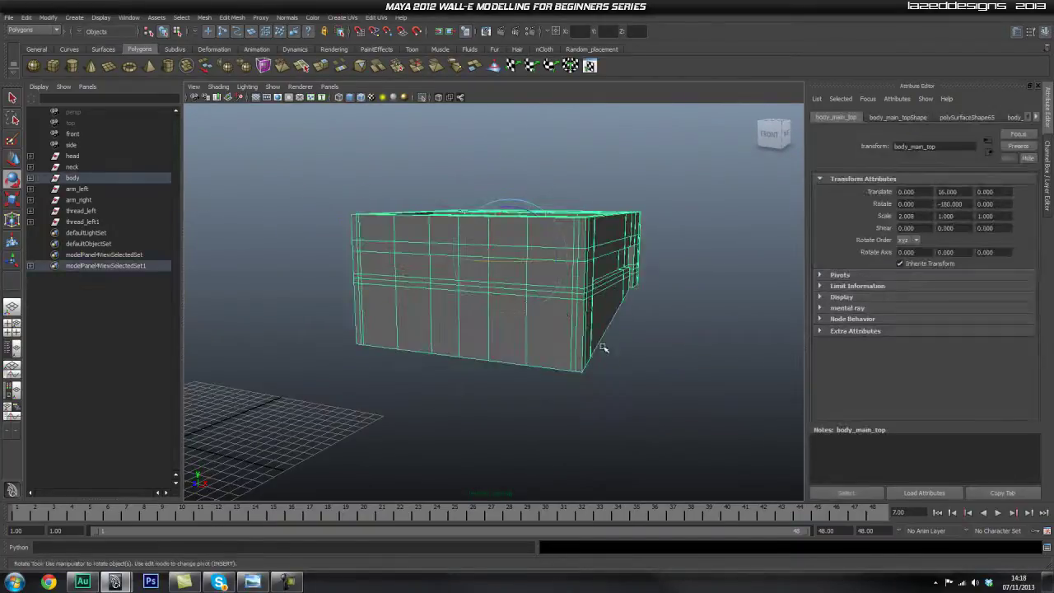
pyautogui.press('q')
pyautogui.click(614, 399)
pyautogui.keyDown('alt'); pyautogui.moveTo(614, 398); pyautogui.dragTo(523, 338); pyautogui.keyUp('alt')
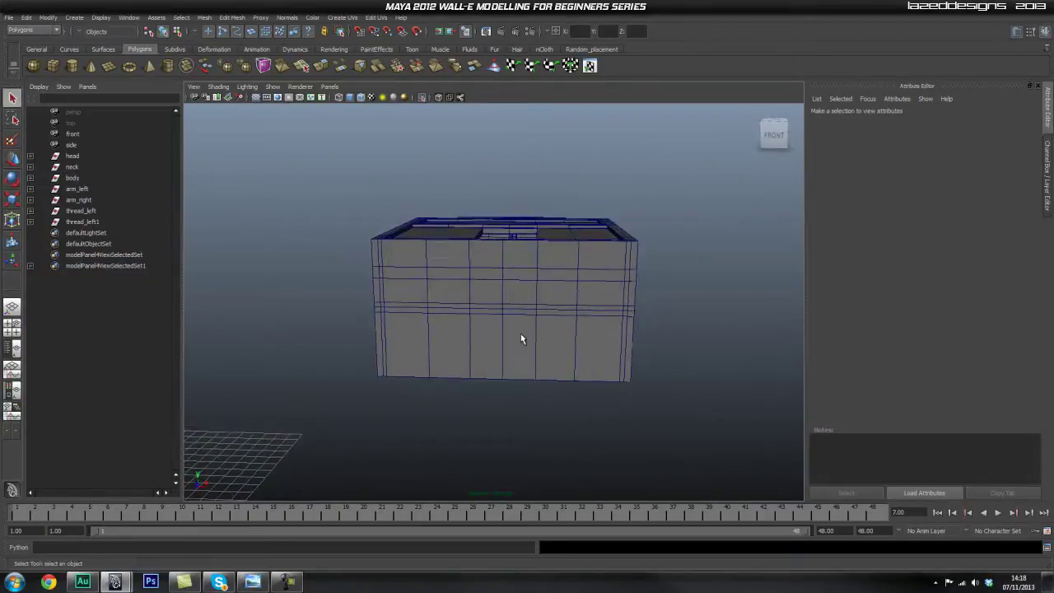
pyautogui.click(523, 338)
pyautogui.press('space')
pyautogui.moveTo(535, 290); pyautogui.dragTo(537, 314)
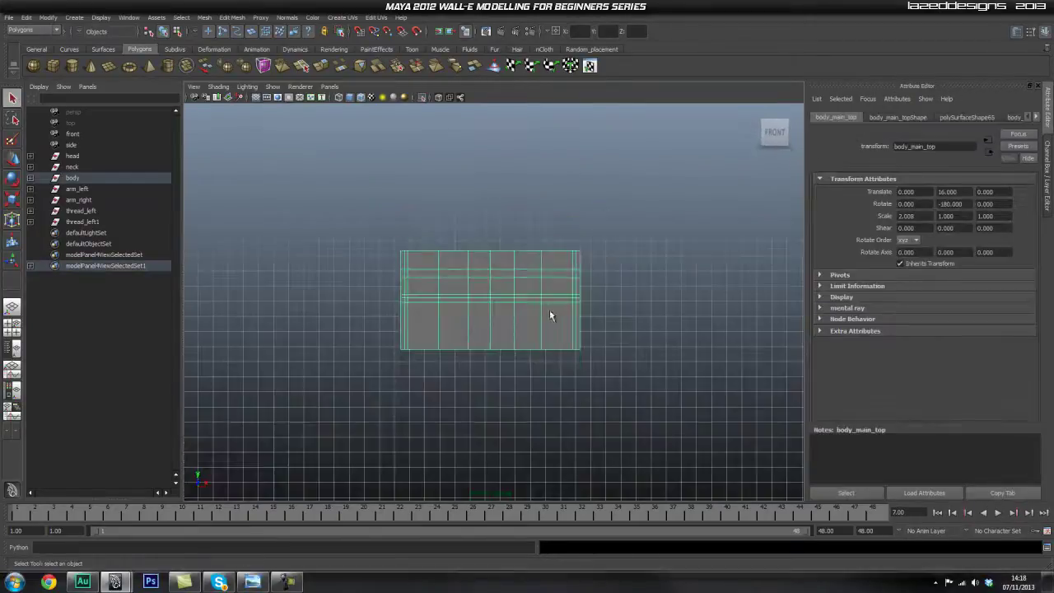
pyautogui.scroll(6, 537, 314)
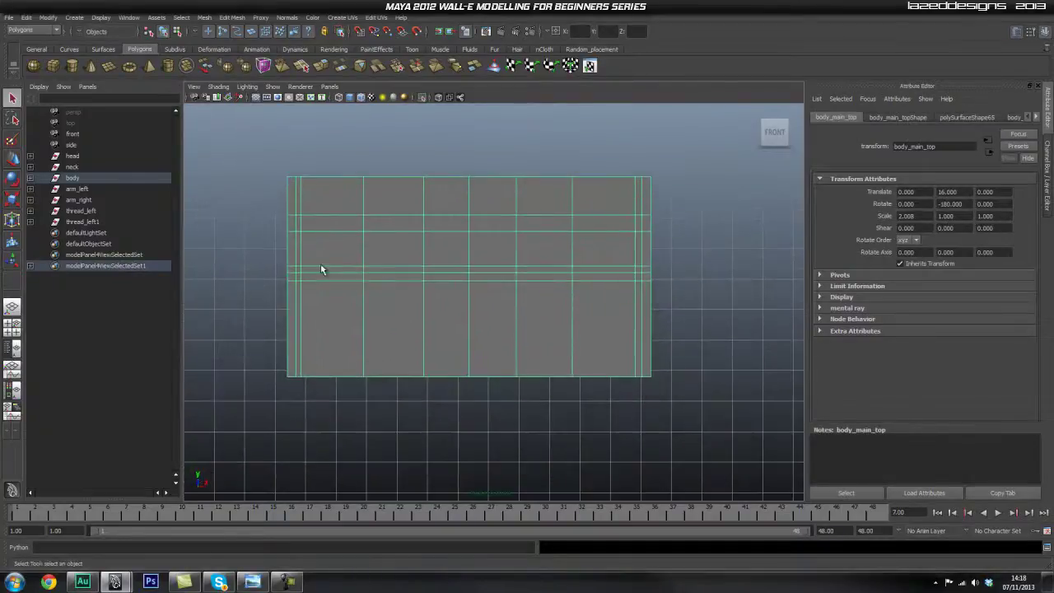
pyautogui.scroll(3, 314, 225)
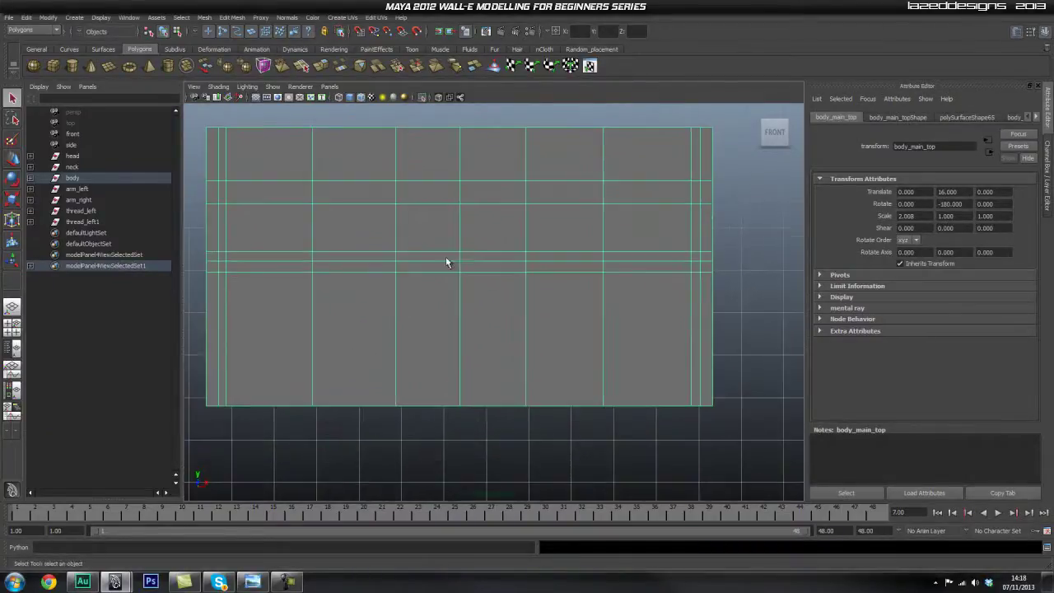
pyautogui.moveTo(459, 249)
pyautogui.keyDown('alt'); pyautogui.mouseDown(button='middle')
pyautogui.moveTo(459, 260)
pyautogui.moveTo(418, 254)
pyautogui.moveTo(462, 260)
pyautogui.mouseUp(button='middle'); pyautogui.keyUp('alt')
# - Switch to face selection and select the narrow vertical strips of faces along both side edges of the mesh's back
pyautogui.moveTo(709, 373); pyautogui.dragTo(710, 346, button='right')
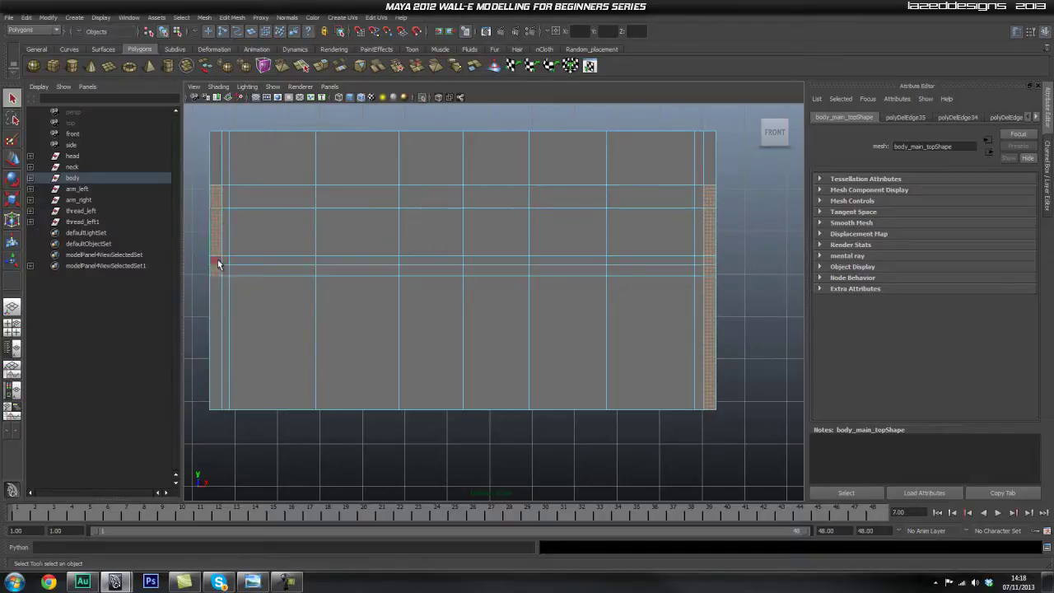
pyautogui.press('space')
pyautogui.moveTo(340, 299); pyautogui.dragTo(570, 326)
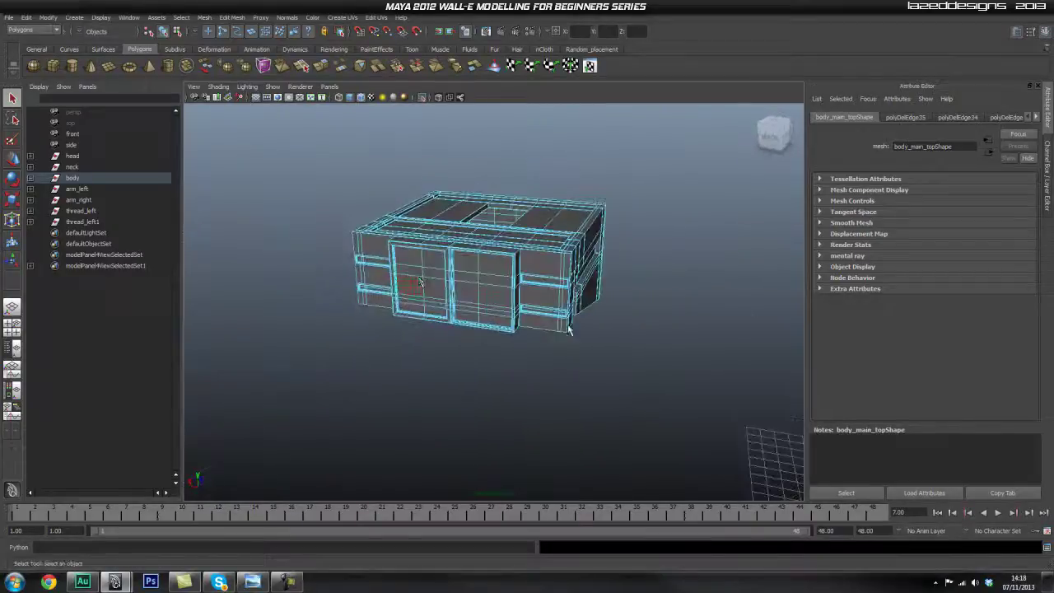
pyautogui.moveTo(454, 283)
pyautogui.keyDown('alt'); pyautogui.mouseDown()
pyautogui.moveTo(466, 283)
pyautogui.moveTo(458, 276)
pyautogui.mouseUp(); pyautogui.keyUp('alt')
pyautogui.keyDown('alt'); pyautogui.moveTo(471, 284); pyautogui.dragTo(602, 313, button='right'); pyautogui.keyUp('alt')
pyautogui.keyDown('alt'); pyautogui.moveTo(602, 313); pyautogui.dragTo(513, 303); pyautogui.keyUp('alt')
pyautogui.keyDown('alt'); pyautogui.moveTo(588, 301); pyautogui.dragTo(547, 297, button='right'); pyautogui.keyUp('alt')
pyautogui.keyDown('alt'); pyautogui.moveTo(547, 297); pyautogui.dragTo(526, 293, button='middle'); pyautogui.keyUp('alt')
pyautogui.keyDown('alt'); pyautogui.moveTo(527, 300); pyautogui.dragTo(521, 293); pyautogui.keyUp('alt')
pyautogui.click(347, 233)
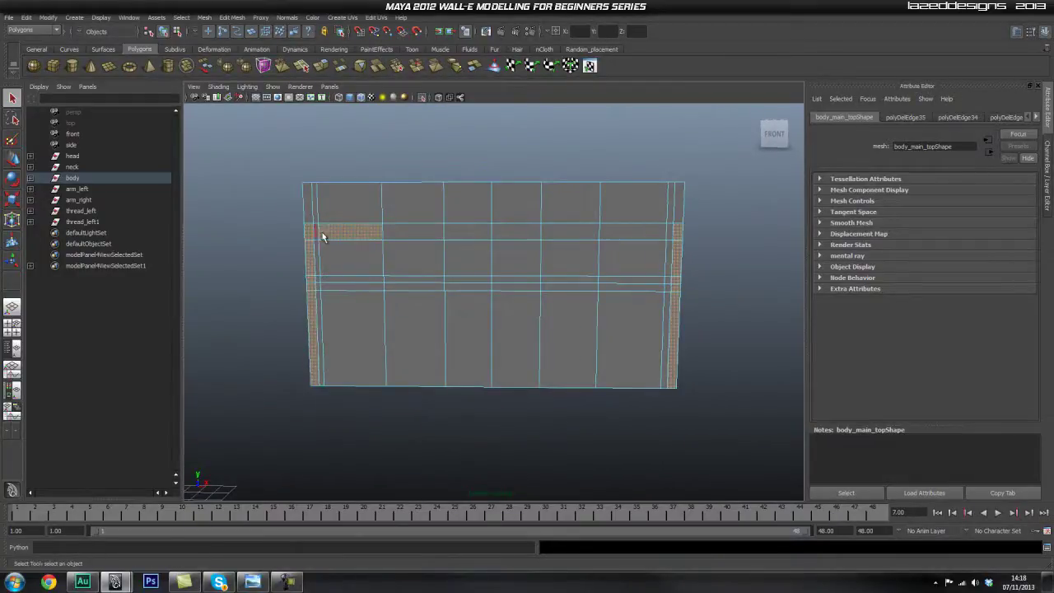
# - Try adding the two horizontal face bands below the top row to the selection, and deselect them again
pyautogui.keyDown('shift'); pyautogui.doubleClick(429, 235); pyautogui.keyUp('shift')
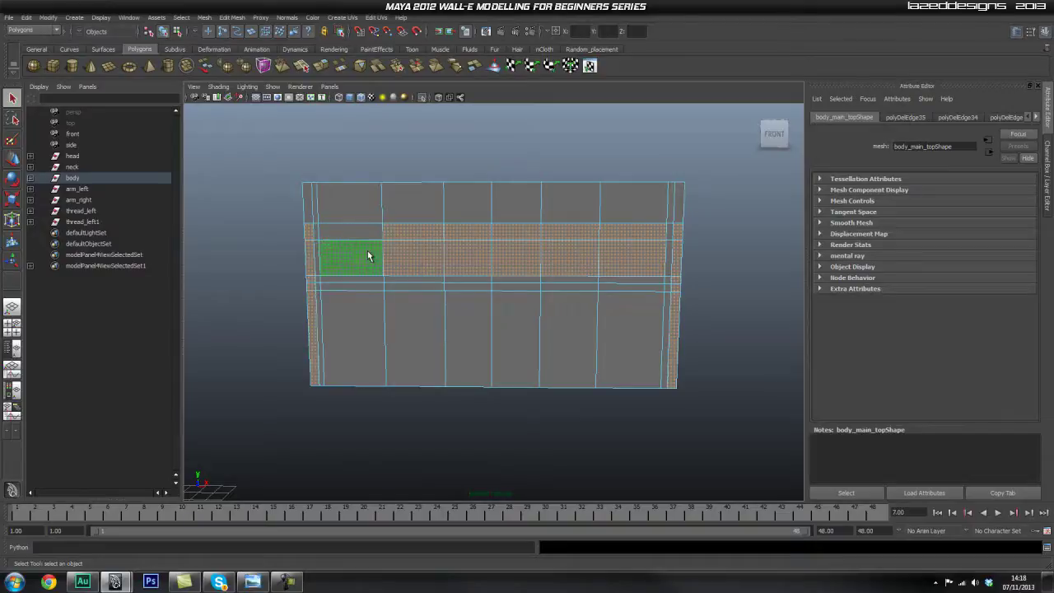
pyautogui.keyDown('ctrl'); pyautogui.click(516, 252); pyautogui.keyUp('ctrl')
pyautogui.keyDown('ctrl'); pyautogui.click(531, 233); pyautogui.keyUp('ctrl')
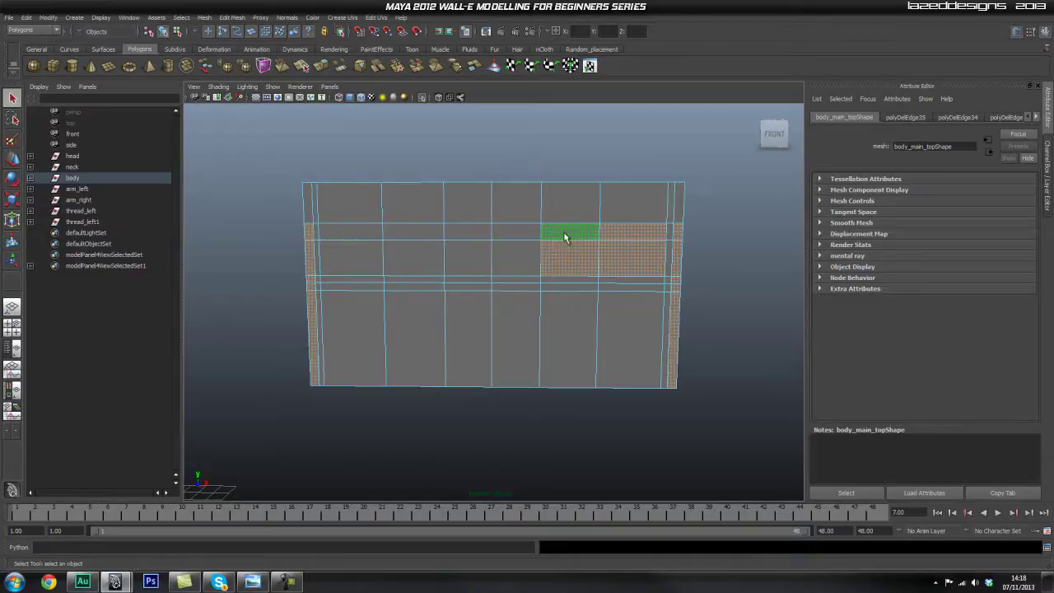
pyautogui.keyDown('ctrl'); pyautogui.click(560, 233); pyautogui.keyUp('ctrl')
pyautogui.keyDown('ctrl'); pyautogui.click(586, 251); pyautogui.keyUp('ctrl')
pyautogui.keyDown('ctrl'); pyautogui.click(633, 234); pyautogui.keyUp('ctrl')
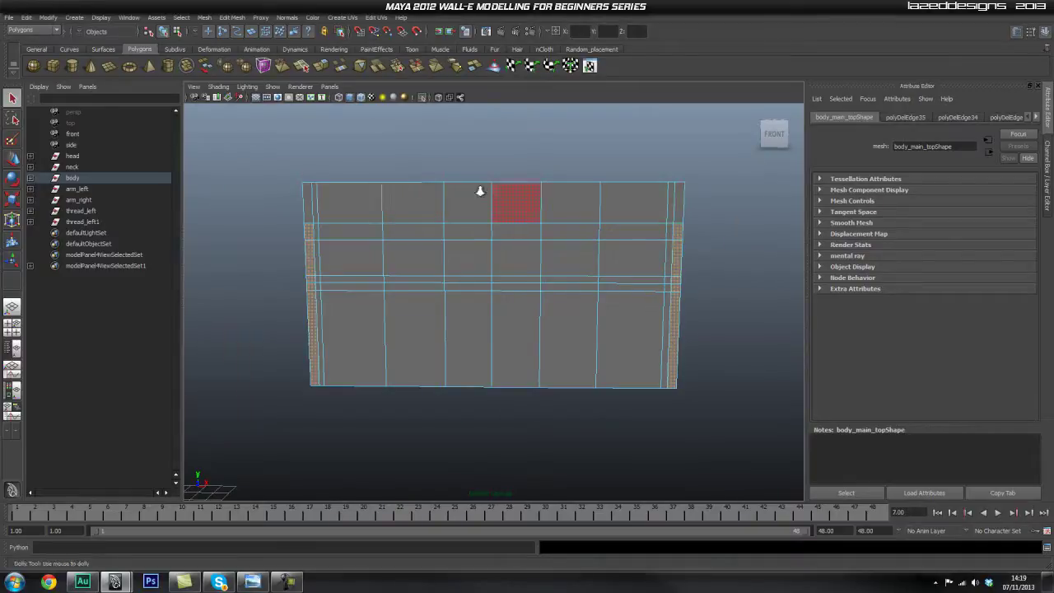
# - Insert a horizontal edge loop through the top row of faces, roughly midway between its upper and lower edges
pyautogui.keyDown('alt'); pyautogui.moveTo(416, 188); pyautogui.dragTo(510, 216, button='right'); pyautogui.keyUp('alt')
pyautogui.click(232, 18)
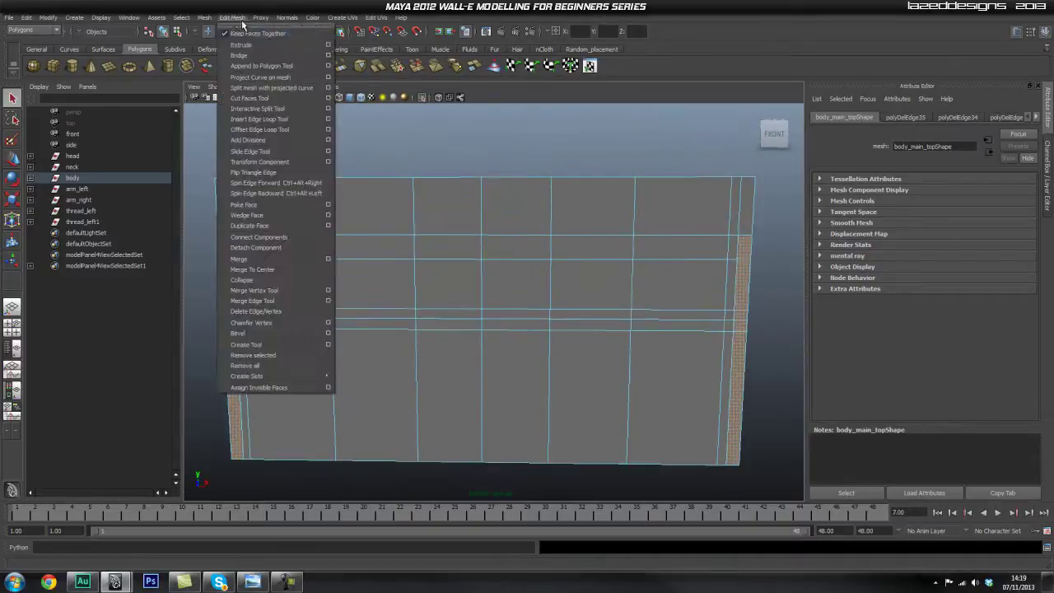
pyautogui.click(247, 26)
pyautogui.moveTo(820, 205); pyautogui.dragTo(882, 155)
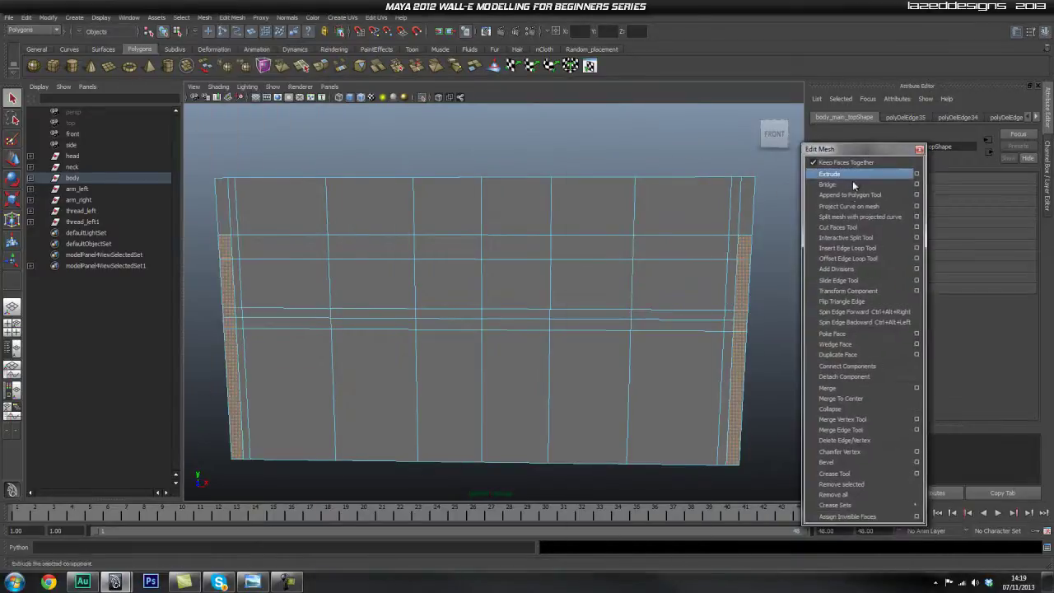
pyautogui.click(847, 248)
pyautogui.moveTo(554, 200); pyautogui.dragTo(556, 197)
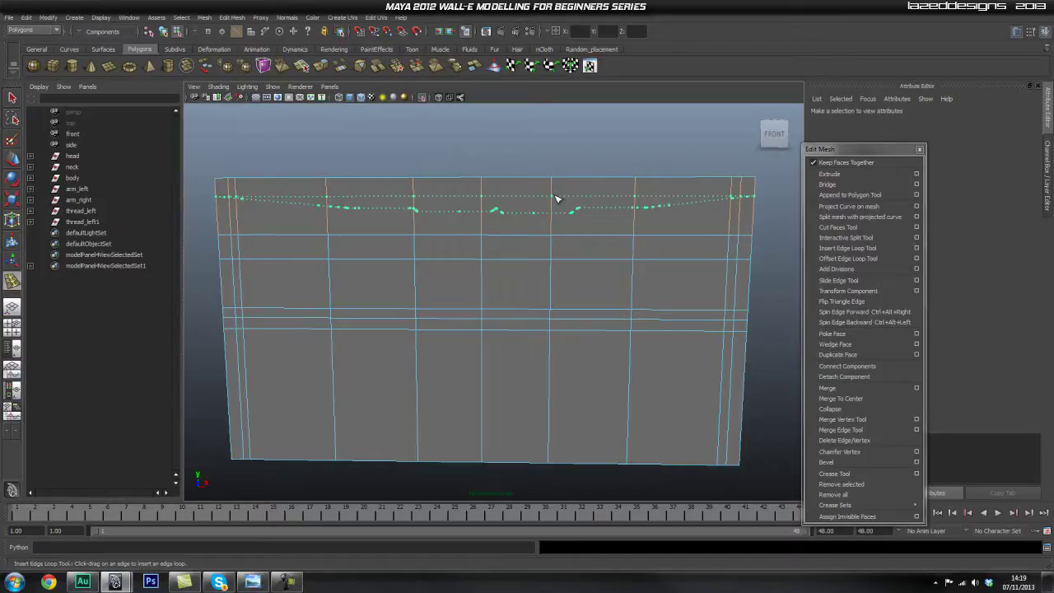
pyautogui.moveTo(556, 198); pyautogui.dragTo(556, 198)
pyautogui.press('q')
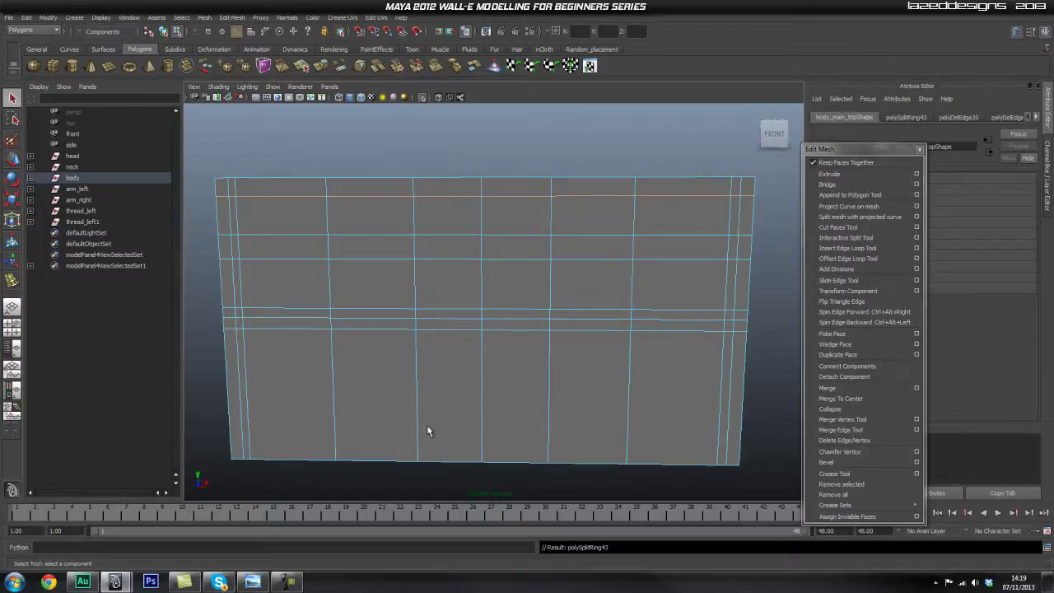
# - Select the bottom row of large faces on the mesh's back and the two narrow bands directly above it
pyautogui.keyDown('alt'); pyautogui.moveTo(645, 391); pyautogui.dragTo(635, 370, button='middle'); pyautogui.keyUp('alt')
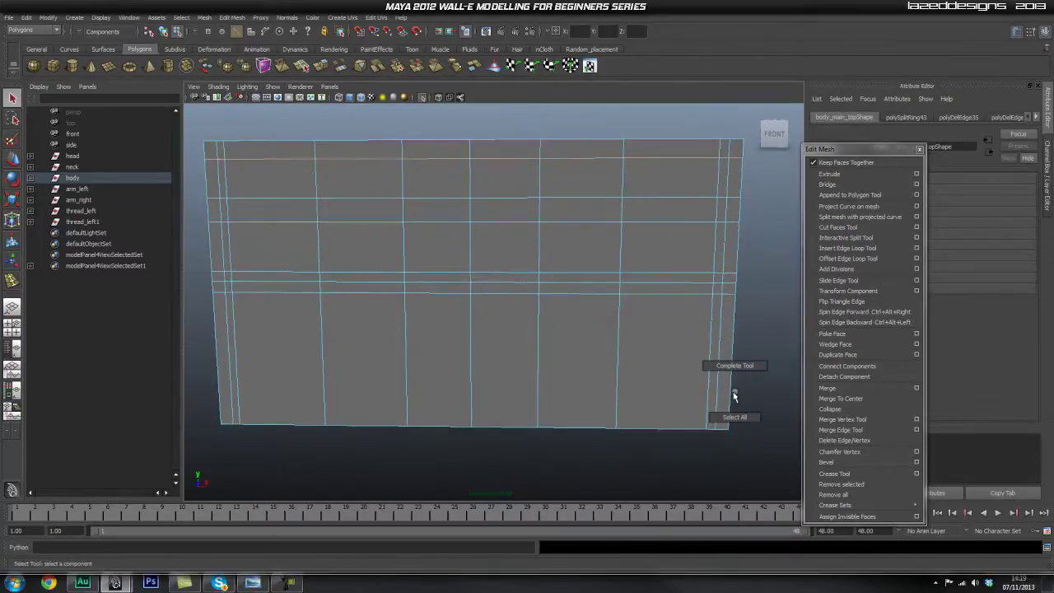
pyautogui.moveTo(641, 356); pyautogui.dragTo(663, 356, button='right')
pyautogui.click(667, 387)
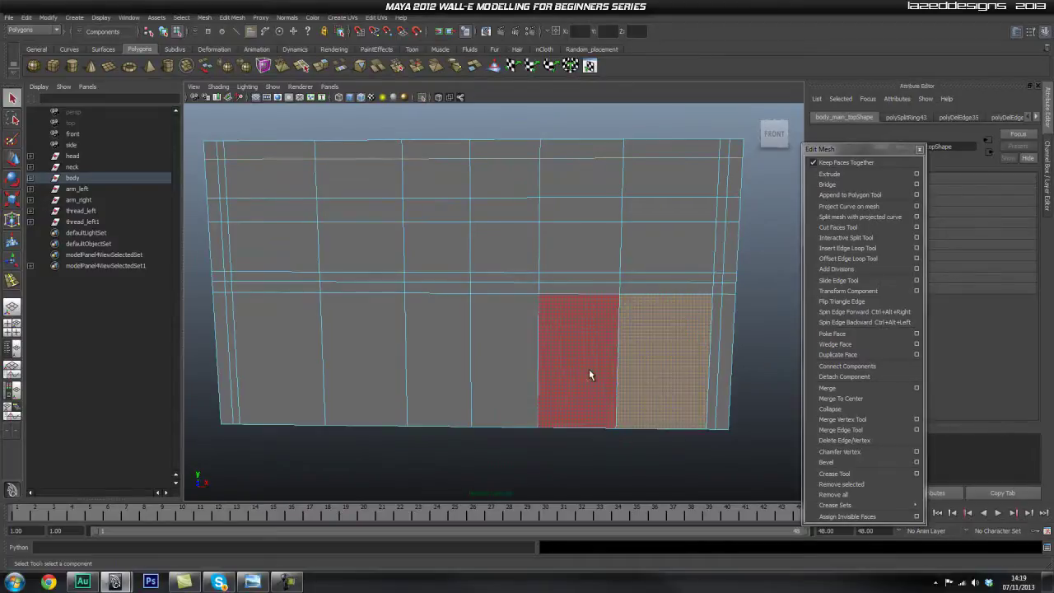
pyautogui.keyDown('shift'); pyautogui.click(588, 375); pyautogui.keyUp('shift')
pyautogui.keyDown('shift'); pyautogui.click(506, 371); pyautogui.keyUp('shift')
pyautogui.keyDown('shift'); pyautogui.click(414, 377); pyautogui.keyUp('shift')
pyautogui.keyDown('shift'); pyautogui.click(359, 372); pyautogui.keyUp('shift')
pyautogui.keyDown('shift'); pyautogui.click(257, 366); pyautogui.keyUp('shift')
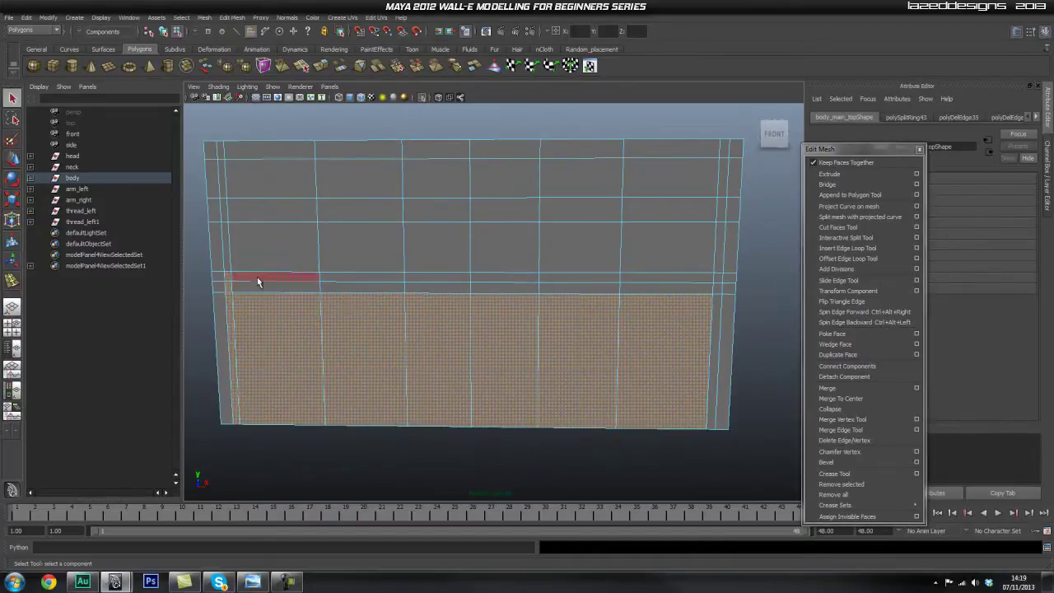
pyautogui.keyDown('shift'); pyautogui.click(274, 285); pyautogui.keyUp('shift')
pyautogui.keyDown('shift'); pyautogui.doubleClick(696, 283); pyautogui.keyUp('shift')
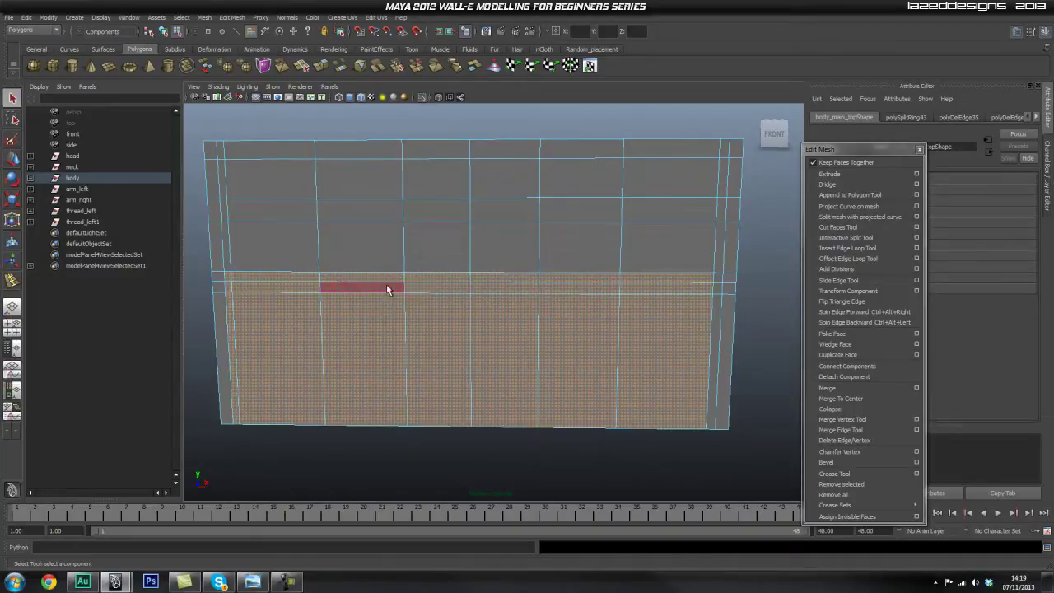
# - Add the wide band of faces above the two narrow bands to the selection
pyautogui.keyDown('shift'); pyautogui.click(268, 235); pyautogui.keyUp('shift')
pyautogui.keyDown('shift'); pyautogui.click(354, 240); pyautogui.keyUp('shift')
pyautogui.keyDown('shift'); pyautogui.click(437, 246); pyautogui.keyUp('shift')
pyautogui.keyDown('shift'); pyautogui.click(543, 251); pyautogui.keyUp('shift')
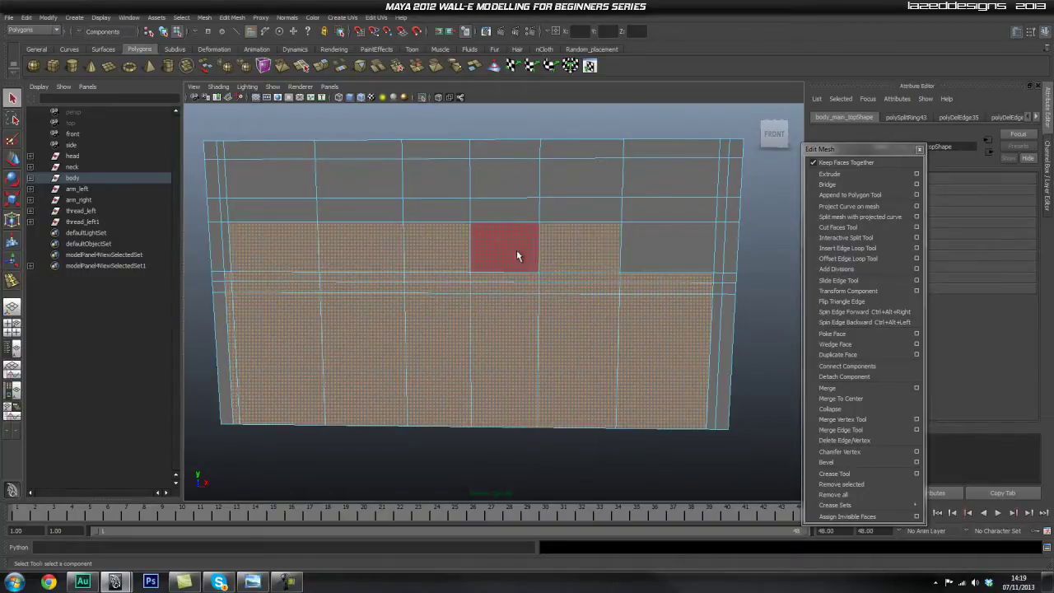
pyautogui.keyDown('shift'); pyautogui.click(517, 250); pyautogui.keyUp('shift')
pyautogui.keyDown('shift'); pyautogui.click(672, 253); pyautogui.keyUp('shift')
# - Extend the selection up to the inserted edge loop and include the inner narrow side columns, leaving an outer frame unselected
pyautogui.keyDown('shift'); pyautogui.click(674, 215); pyautogui.keyUp('shift')
pyautogui.keyDown('shift'); pyautogui.click(672, 180); pyautogui.keyUp('shift')
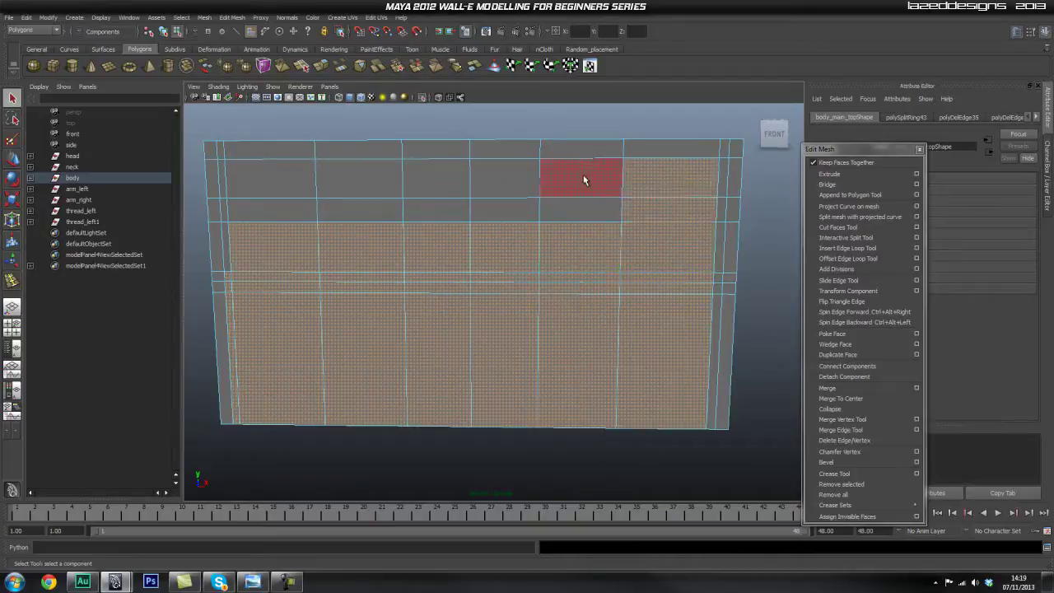
pyautogui.keyDown('shift'); pyautogui.click(588, 176); pyautogui.keyUp('shift')
pyautogui.keyDown('shift'); pyautogui.click(592, 206); pyautogui.keyUp('shift')
pyautogui.keyDown('shift'); pyautogui.click(506, 178); pyautogui.keyUp('shift')
pyautogui.keyDown('shift'); pyautogui.click(466, 209); pyautogui.keyUp('shift')
pyautogui.keyDown('shift'); pyautogui.click(436, 211); pyautogui.keyUp('shift')
pyautogui.keyDown('shift'); pyautogui.click(436, 177); pyautogui.keyUp('shift')
pyautogui.keyDown('shift'); pyautogui.click(362, 177); pyautogui.keyUp('shift')
pyautogui.keyDown('shift'); pyautogui.click(359, 211); pyautogui.keyUp('shift')
pyautogui.keyDown('shift'); pyautogui.click(272, 211); pyautogui.keyUp('shift')
pyautogui.keyDown('shift'); pyautogui.click(272, 177); pyautogui.keyUp('shift')
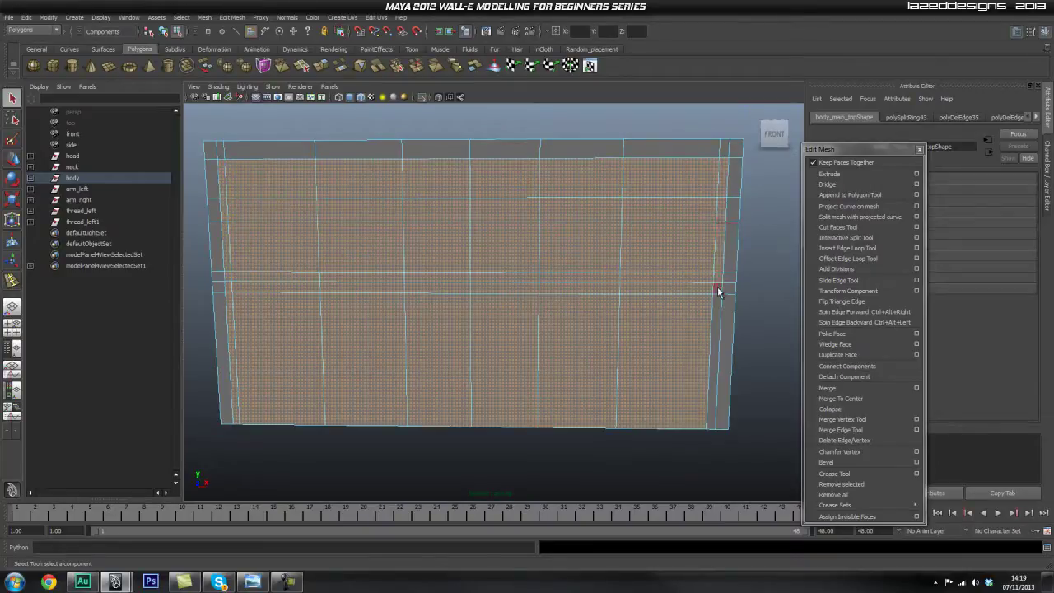
pyautogui.keyDown('alt'); pyautogui.moveTo(714, 334); pyautogui.dragTo(501, 268); pyautogui.keyUp('alt')
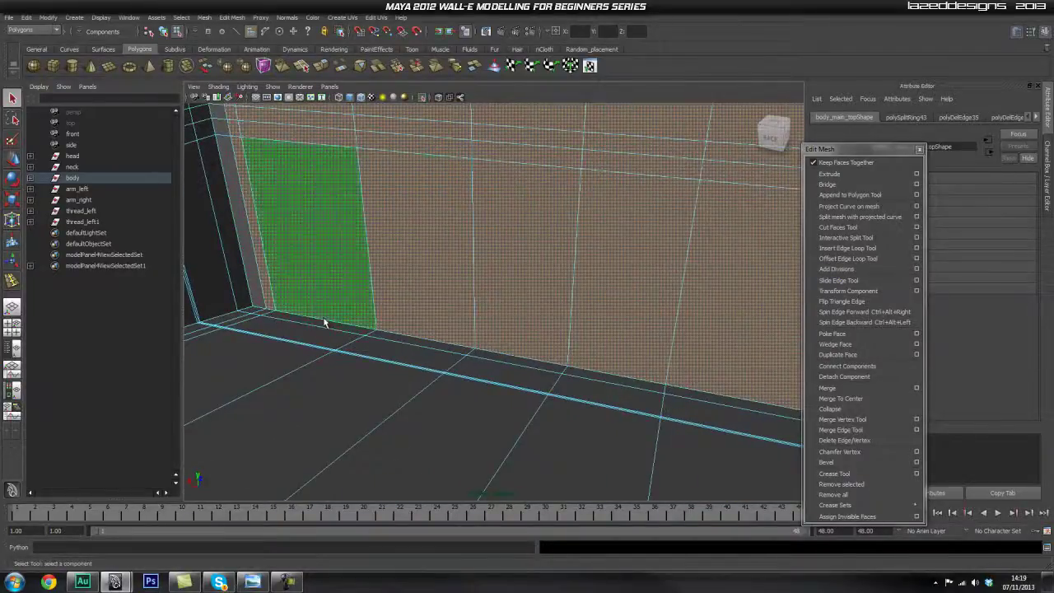
pyautogui.keyDown('alt'); pyautogui.moveTo(452, 341); pyautogui.dragTo(537, 334); pyautogui.keyUp('alt')
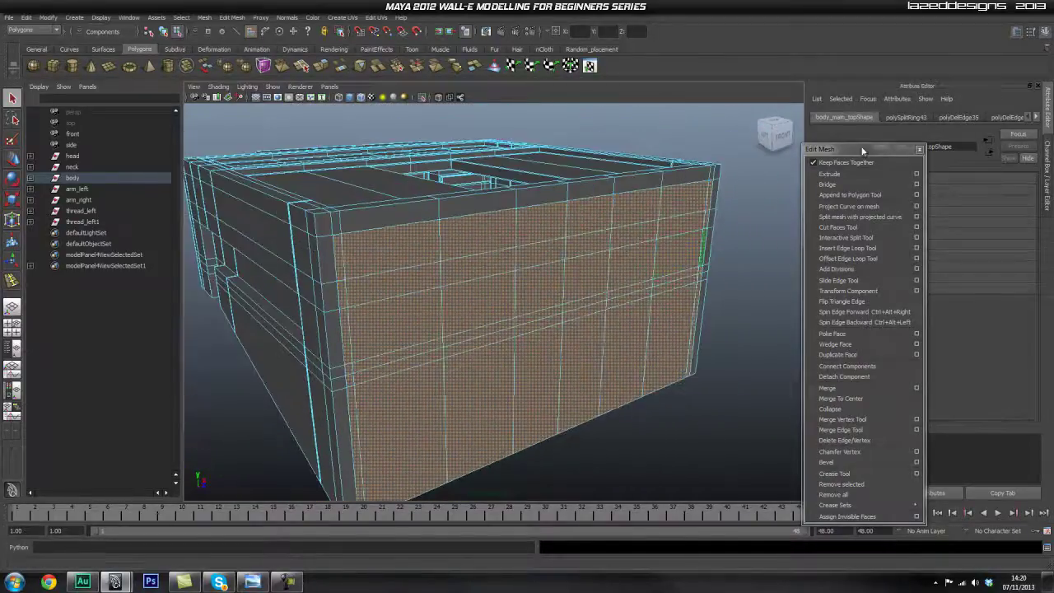
# - Extrude the selected back faces inward with a Thickness of -0.4
pyautogui.click(828, 174)
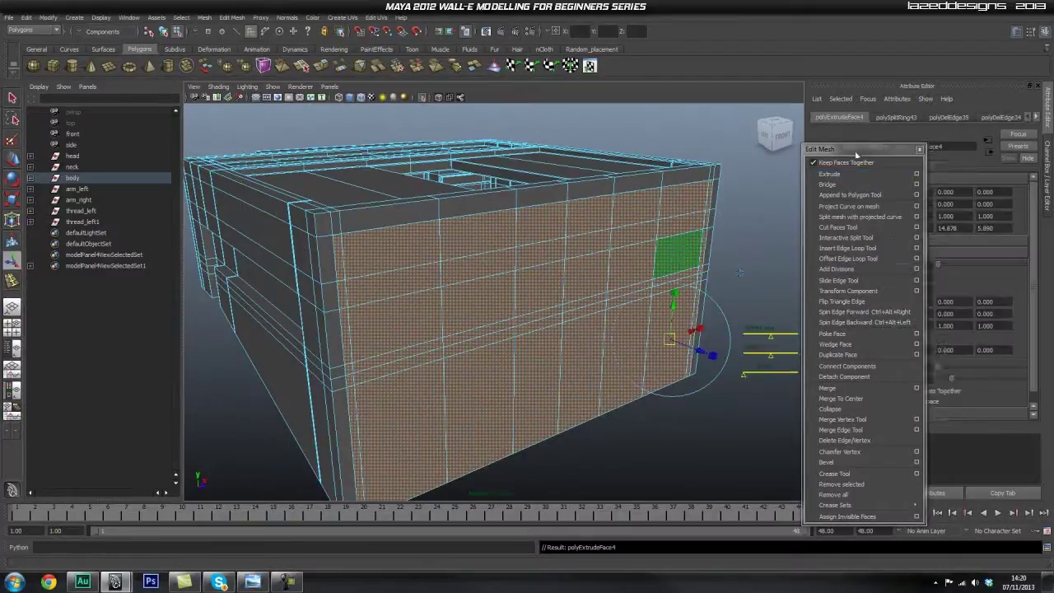
pyautogui.moveTo(856, 150); pyautogui.dragTo(681, 137)
pyautogui.click(1046, 175)
pyautogui.scroll(-5, 987, 264)
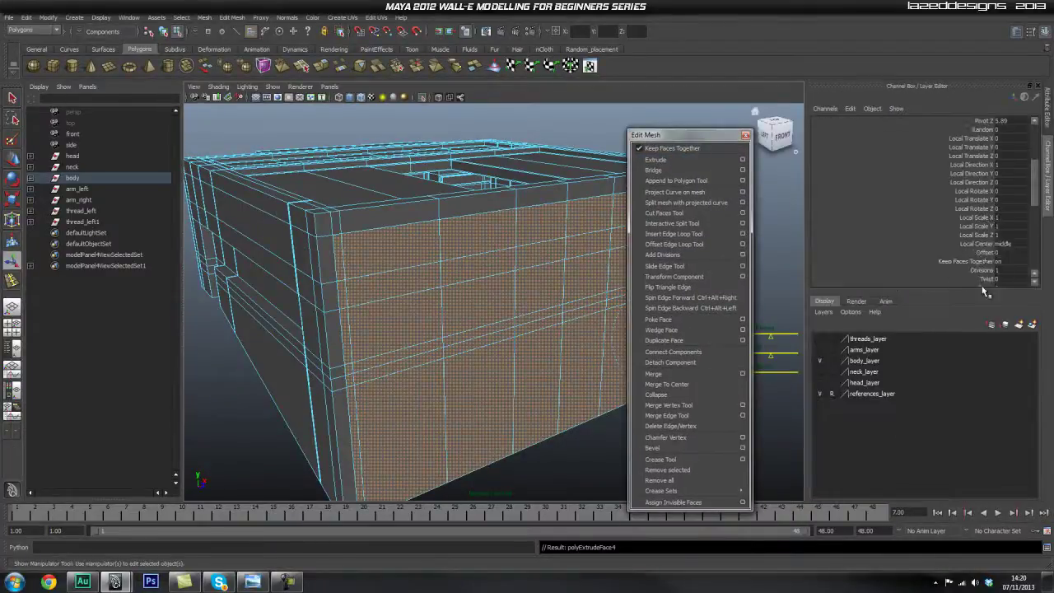
pyautogui.scroll(-5, 988, 272)
pyautogui.click(979, 182)
pyautogui.moveTo(522, 441); pyautogui.dragTo(537, 423, button='middle')
pyautogui.scroll(3, 388, 419)
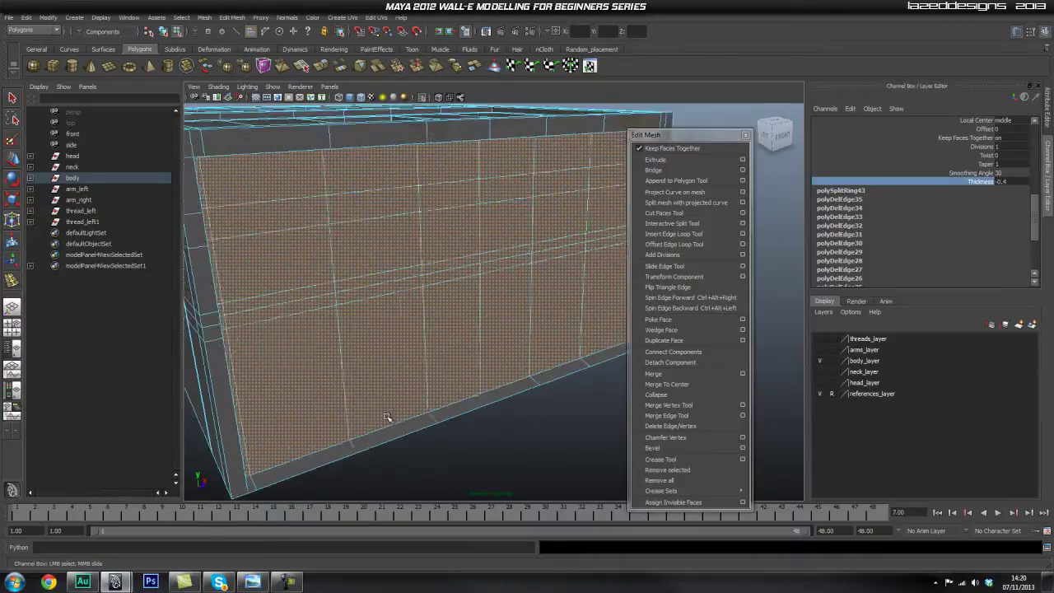
# - Deepen the back recess, setting the extrusion's Thickness to -0.8
pyautogui.keyDown('alt'); pyautogui.moveTo(388, 419); pyautogui.dragTo(539, 376); pyautogui.keyUp('alt')
pyautogui.keyDown('alt'); pyautogui.moveTo(538, 376); pyautogui.dragTo(538, 433, button='middle'); pyautogui.keyUp('alt')
pyautogui.moveTo(551, 392)
pyautogui.keyDown('alt'); pyautogui.mouseDown()
pyautogui.moveTo(549, 418)
pyautogui.moveTo(522, 453)
pyautogui.moveTo(543, 440)
pyautogui.moveTo(483, 428)
pyautogui.moveTo(549, 426)
pyautogui.moveTo(587, 439)
pyautogui.moveTo(567, 402)
pyautogui.mouseUp(); pyautogui.keyUp('alt')
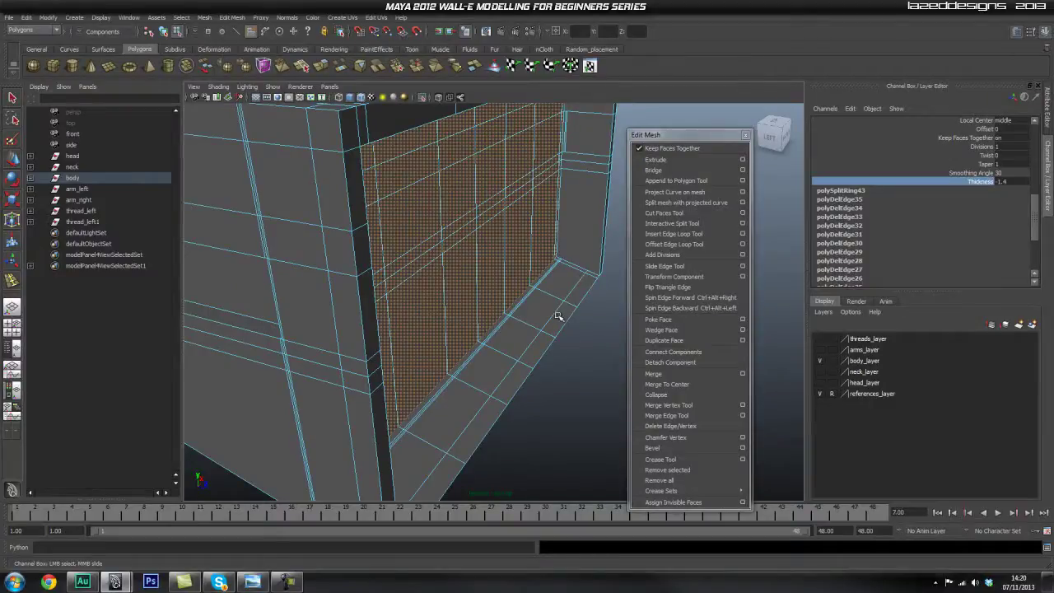
pyautogui.keyDown('alt'); pyautogui.moveTo(558, 316); pyautogui.dragTo(536, 414); pyautogui.keyUp('alt')
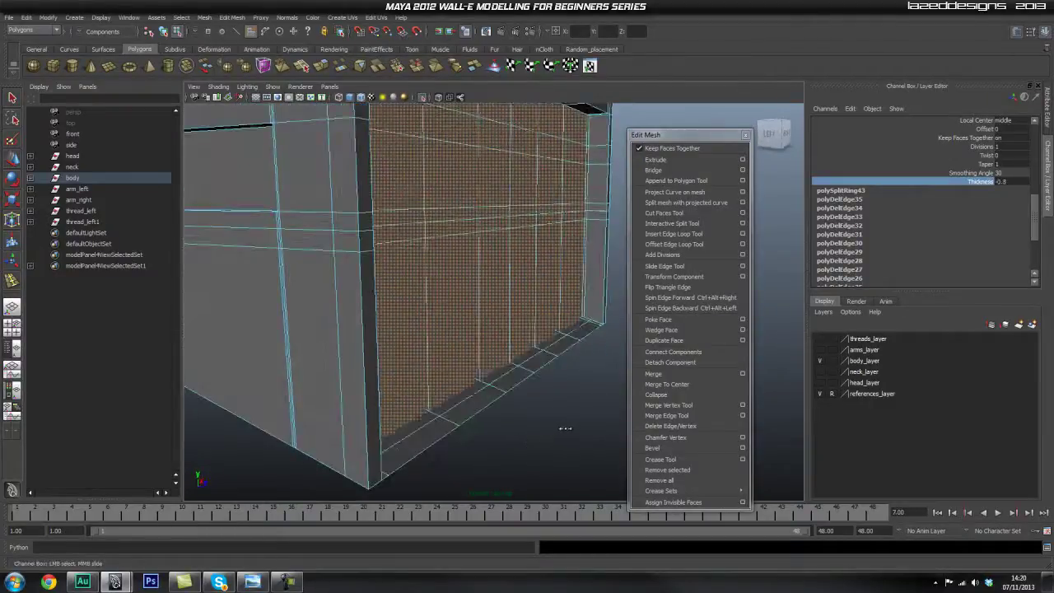
pyautogui.keyDown('alt'); pyautogui.moveTo(563, 378); pyautogui.dragTo(525, 404); pyautogui.keyUp('alt')
# - Delete the recessed back faces to leave an open door frame in the mesh
pyautogui.keyDown('alt'); pyautogui.moveTo(469, 441); pyautogui.dragTo(501, 436); pyautogui.keyUp('alt')
pyautogui.scroll(3, 509, 363)
pyautogui.keyDown('alt'); pyautogui.moveTo(509, 362); pyautogui.dragTo(505, 399, button='middle'); pyautogui.keyUp('alt')
pyautogui.keyDown('alt'); pyautogui.moveTo(505, 409); pyautogui.dragTo(455, 422); pyautogui.keyUp('alt')
pyautogui.press('Delete')
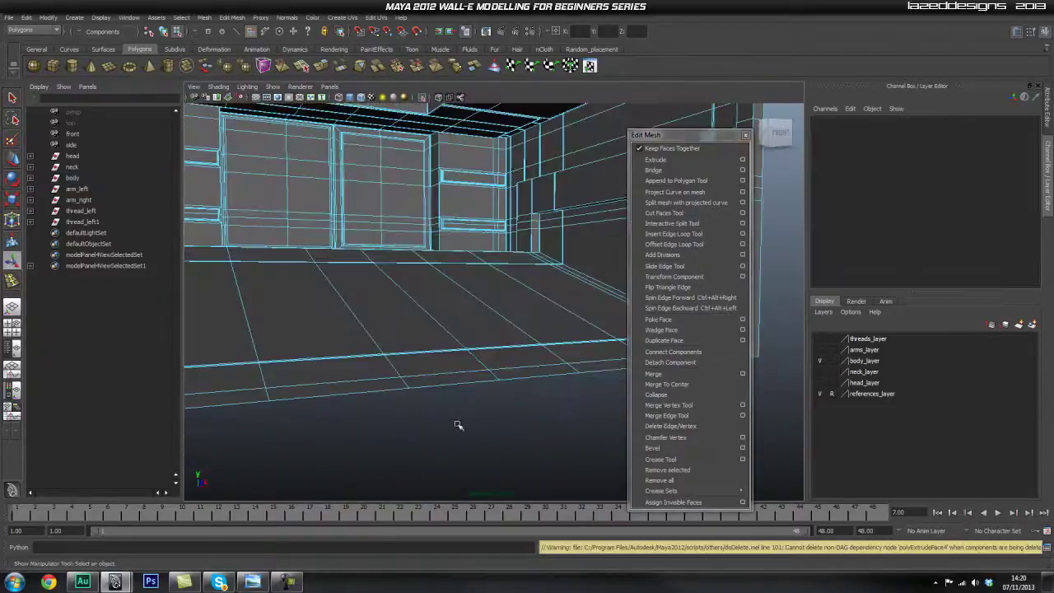
pyautogui.keyDown('alt'); pyautogui.moveTo(534, 407); pyautogui.dragTo(398, 400); pyautogui.keyUp('alt')
pyautogui.moveTo(477, 387); pyautogui.dragTo(482, 376, button='right')
pyautogui.click(482, 377)
pyautogui.keyDown('alt'); pyautogui.moveTo(553, 449); pyautogui.dragTo(520, 429); pyautogui.keyUp('alt')
pyautogui.keyDown('alt'); pyautogui.moveTo(516, 413); pyautogui.dragTo(545, 401, button='middle'); pyautogui.keyUp('alt')
pyautogui.keyDown('alt'); pyautogui.moveTo(385, 424); pyautogui.dragTo(414, 422); pyautogui.keyUp('alt')
pyautogui.keyDown('alt'); pyautogui.moveTo(276, 446); pyautogui.dragTo(399, 368); pyautogui.keyUp('alt')
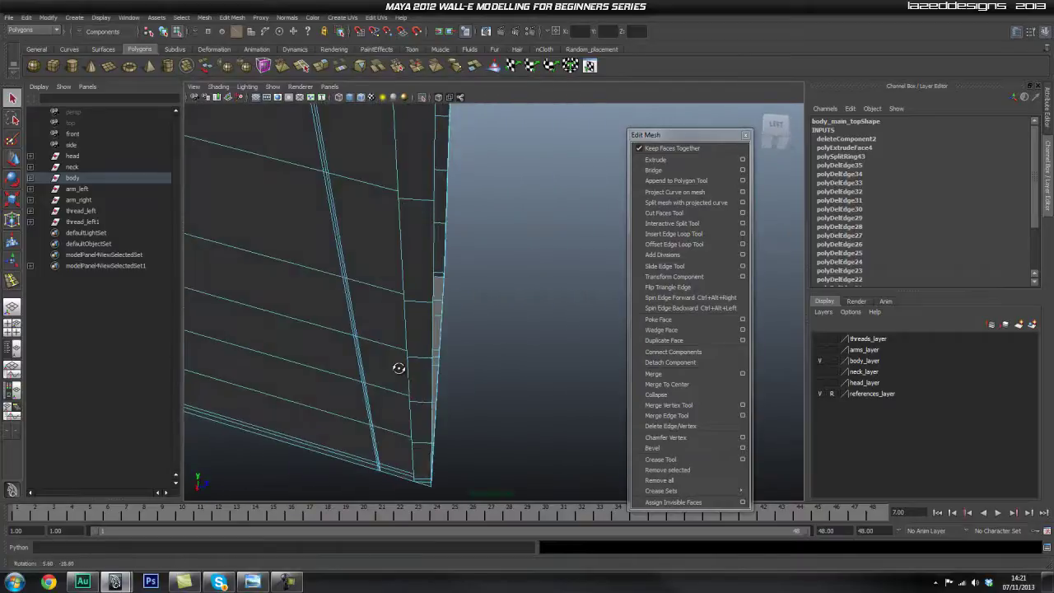
pyautogui.keyDown('alt'); pyautogui.moveTo(393, 303); pyautogui.dragTo(507, 359); pyautogui.keyUp('alt')
pyautogui.keyDown('alt'); pyautogui.moveTo(506, 359); pyautogui.dragTo(532, 349, button='right'); pyautogui.keyUp('alt')
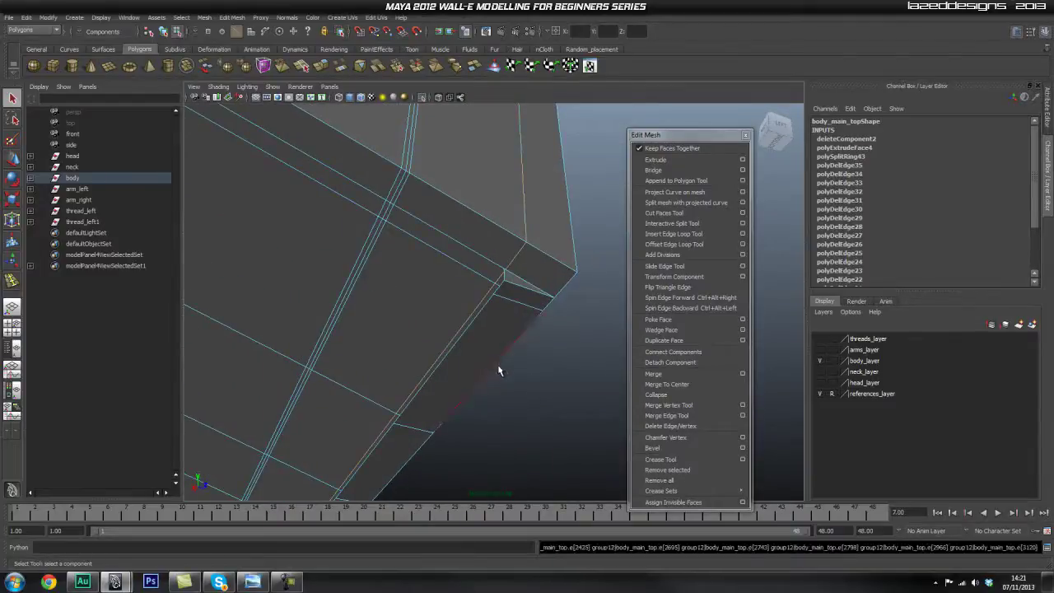
# - Undo the deletion of the recessed back faces and the last Thickness change of the recess extrusion
pyautogui.hotkey('ctrl', 'z')
pyautogui.press('f')
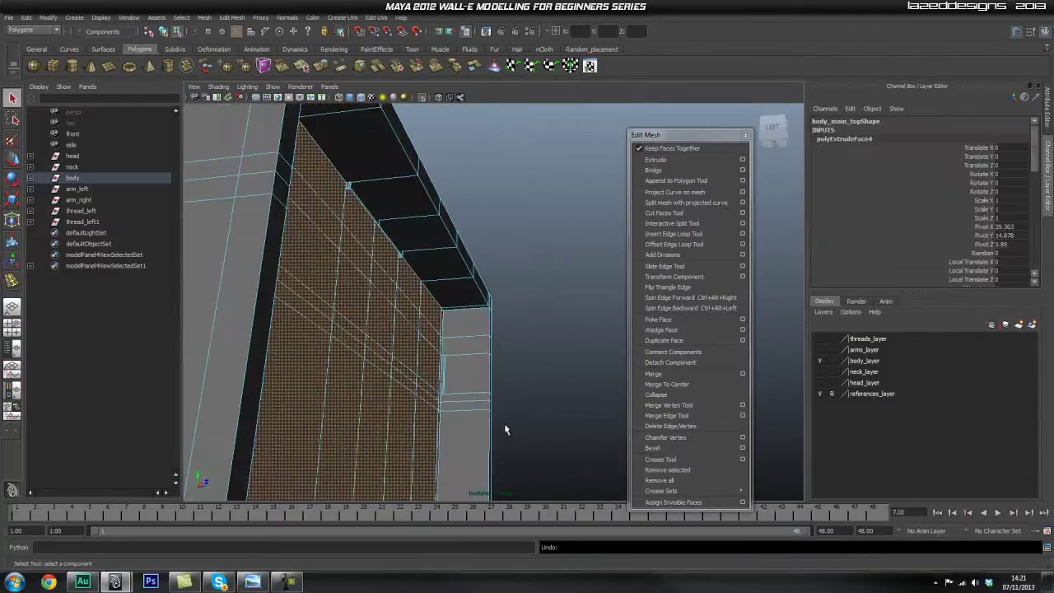
pyautogui.keyDown('alt'); pyautogui.moveTo(503, 423); pyautogui.dragTo(490, 423, button='right'); pyautogui.keyUp('alt')
pyautogui.hotkey('ctrl', 'z')
pyautogui.hotkey('ctrl', 'z')
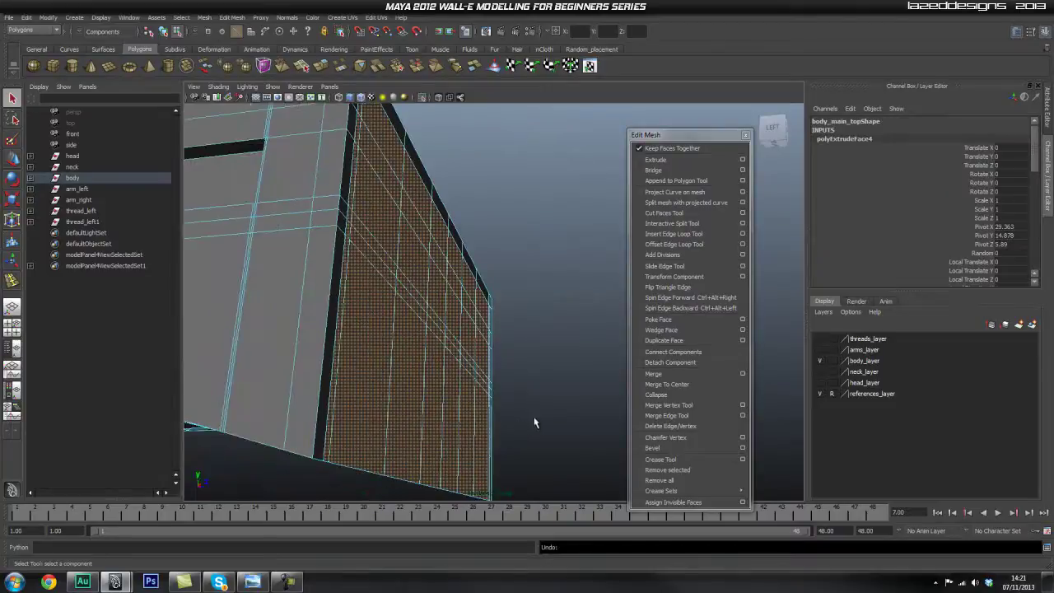
# - Delete the inner faces of the shallower back recess, opening the door frame again
pyautogui.keyDown('alt'); pyautogui.moveTo(564, 412); pyautogui.dragTo(483, 368); pyautogui.keyUp('alt')
pyautogui.scroll(3, 483, 368)
pyautogui.moveTo(482, 367)
pyautogui.keyDown('alt'); pyautogui.mouseDown(button='middle')
pyautogui.moveTo(493, 391)
pyautogui.moveTo(466, 355)
pyautogui.mouseUp(button='middle'); pyautogui.keyUp('alt')
pyautogui.scroll(1, 510, 387)
pyautogui.keyDown('alt'); pyautogui.moveTo(576, 431); pyautogui.dragTo(270, 263, button='middle'); pyautogui.keyUp('alt')
pyautogui.moveTo(541, 383); pyautogui.dragTo(544, 407, button='right')
pyautogui.click(562, 408)
# - Select the vertical inner border edges on both sides of the door opening
pyautogui.keyDown('alt'); pyautogui.moveTo(562, 408); pyautogui.dragTo(520, 414); pyautogui.keyUp('alt')
pyautogui.keyDown('alt'); pyautogui.moveTo(520, 415); pyautogui.dragTo(433, 346, button='right'); pyautogui.keyUp('alt')
pyautogui.keyDown('alt'); pyautogui.moveTo(433, 346); pyautogui.dragTo(359, 364); pyautogui.keyUp('alt')
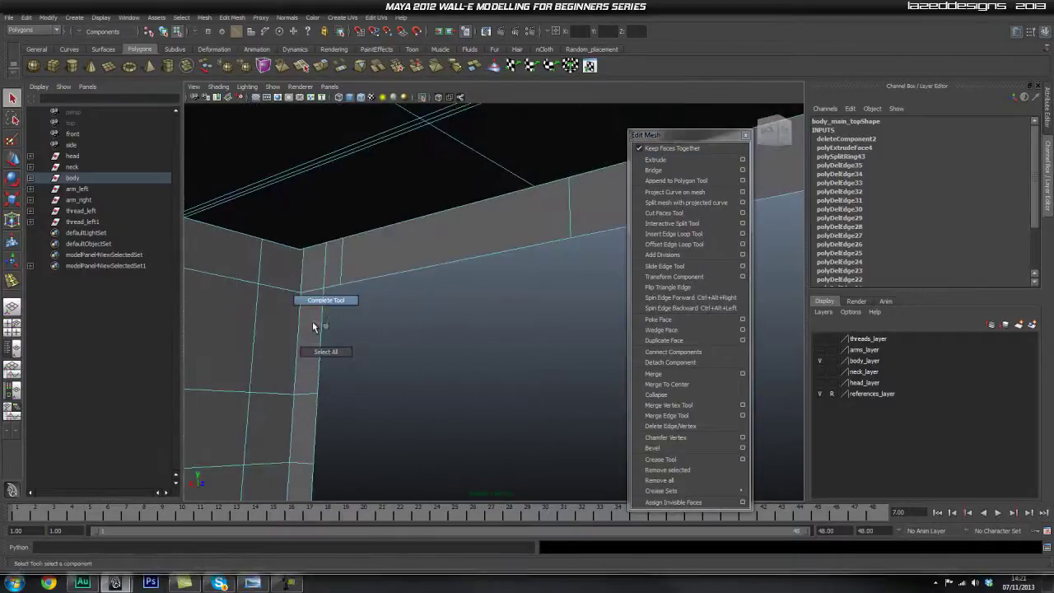
pyautogui.moveTo(320, 331); pyautogui.dragTo(320, 319, button='right')
pyautogui.click(320, 319)
pyautogui.keyDown('alt'); pyautogui.moveTo(450, 413); pyautogui.dragTo(409, 365); pyautogui.keyUp('alt')
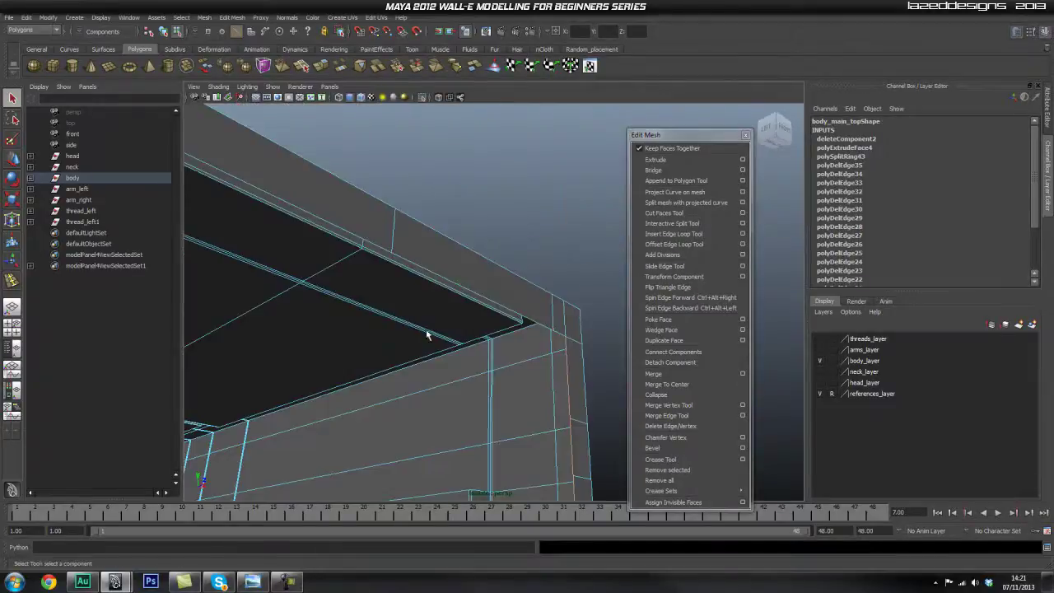
pyautogui.keyDown('alt'); pyautogui.moveTo(530, 436); pyautogui.dragTo(416, 308); pyautogui.keyUp('alt')
pyautogui.keyDown('alt'); pyautogui.moveTo(504, 301); pyautogui.dragTo(332, 409); pyautogui.keyUp('alt')
pyautogui.scroll(-4, 332, 408)
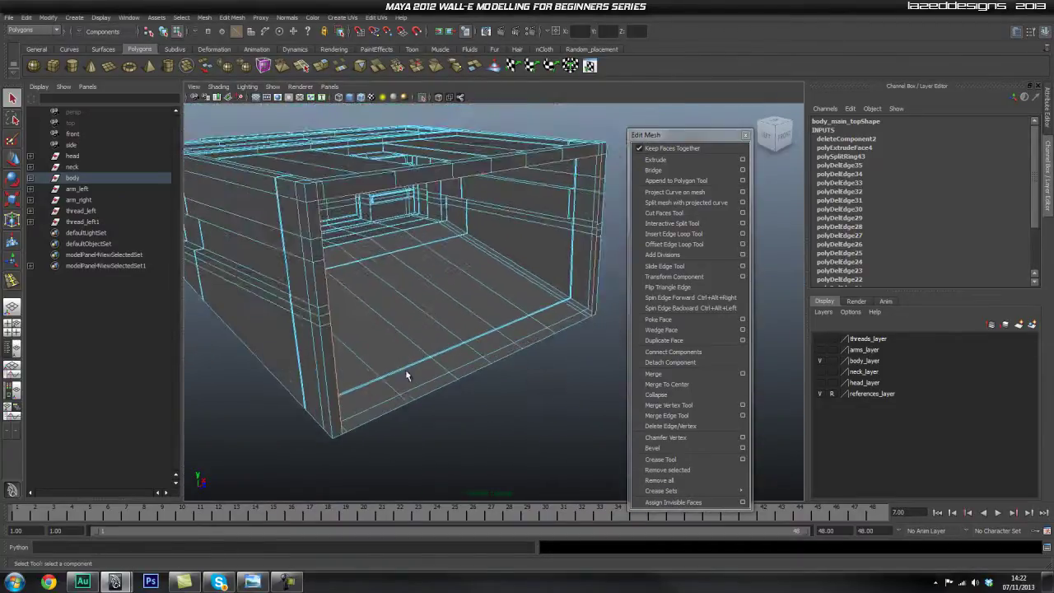
# - Extrude the selected side border edges with a Thickness of -0.4
pyautogui.click(657, 160)
pyautogui.keyDown('alt'); pyautogui.moveTo(499, 322); pyautogui.dragTo(511, 350); pyautogui.keyUp('alt')
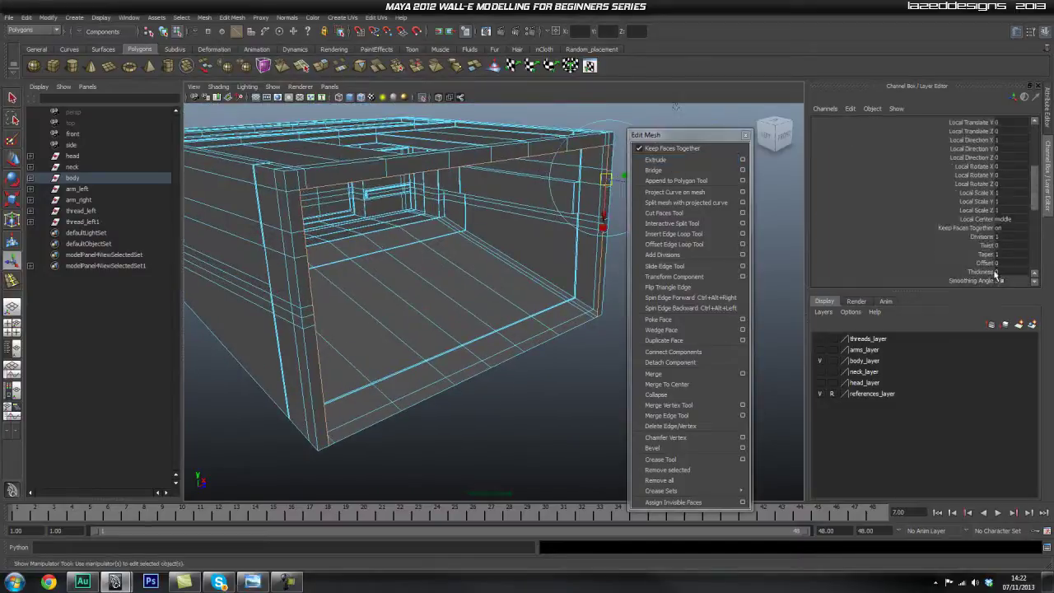
pyautogui.scroll(-4, 993, 280)
pyautogui.click(984, 198)
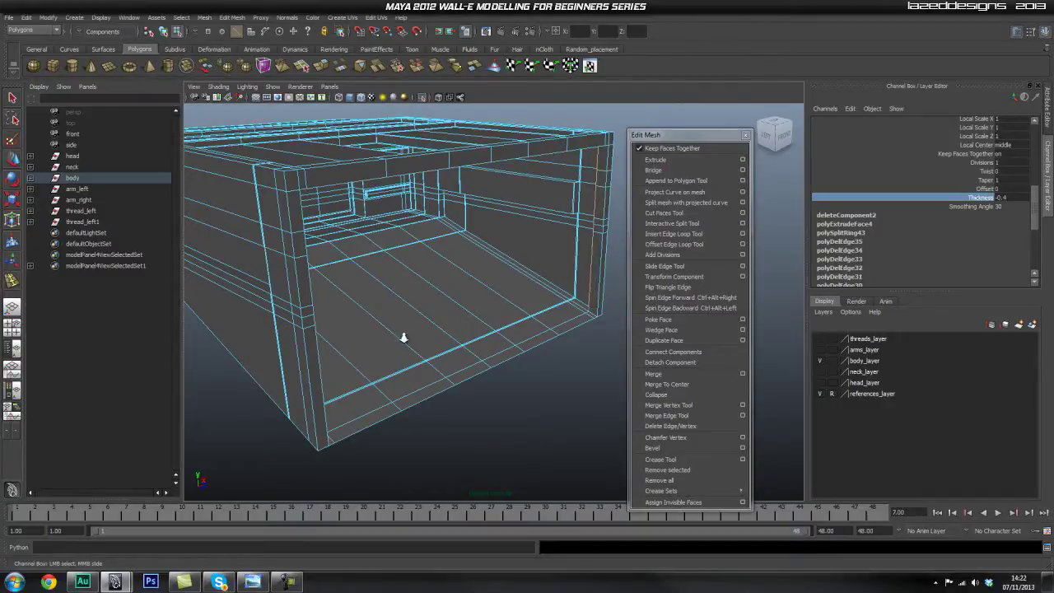
# - Select the outermost row of faces along the bottom of the door opening and delete it
pyautogui.scroll(5, 489, 339)
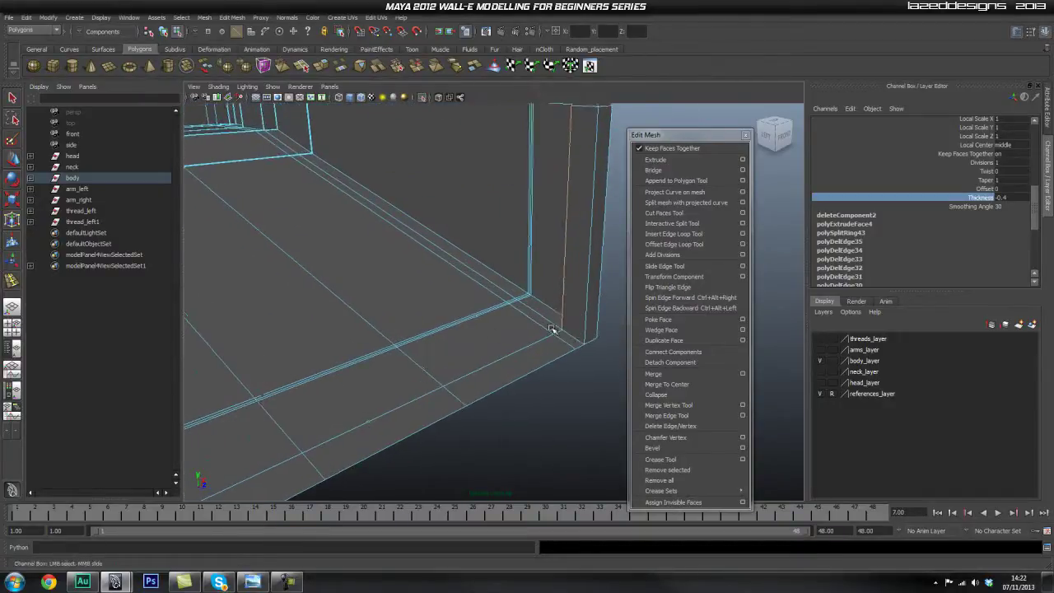
pyautogui.scroll(-5, 559, 387)
pyautogui.keyDown('alt'); pyautogui.moveTo(492, 383); pyautogui.dragTo(361, 378); pyautogui.keyUp('alt')
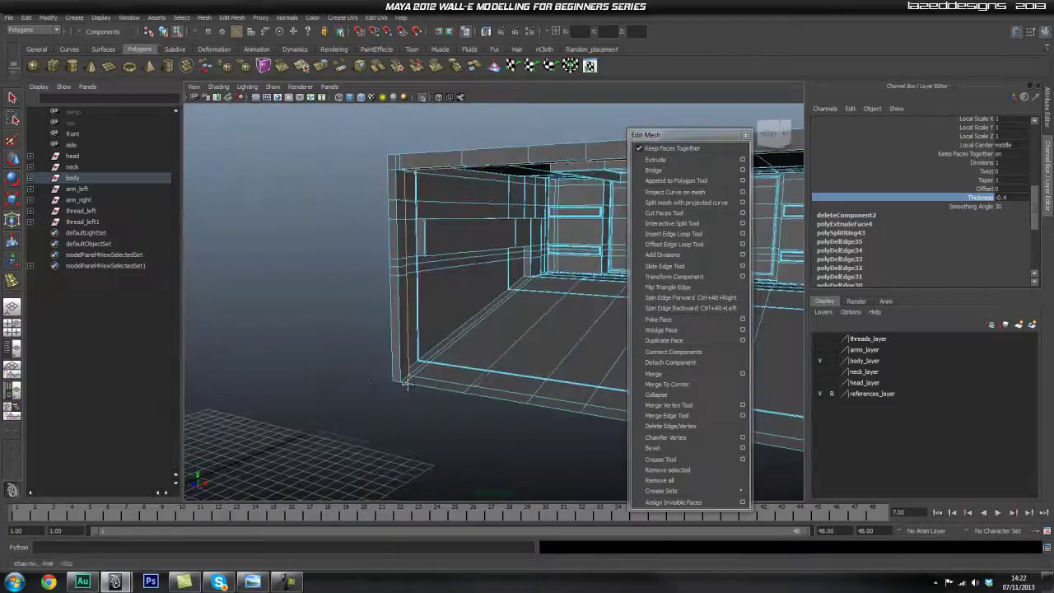
pyautogui.keyDown('alt'); pyautogui.moveTo(407, 392); pyautogui.dragTo(502, 388, button='right'); pyautogui.keyUp('alt')
pyautogui.keyDown('alt'); pyautogui.moveTo(412, 374); pyautogui.dragTo(370, 371); pyautogui.keyUp('alt')
pyautogui.press('q')
pyautogui.moveTo(382, 383); pyautogui.dragTo(383, 407, button='right')
pyautogui.click(349, 390)
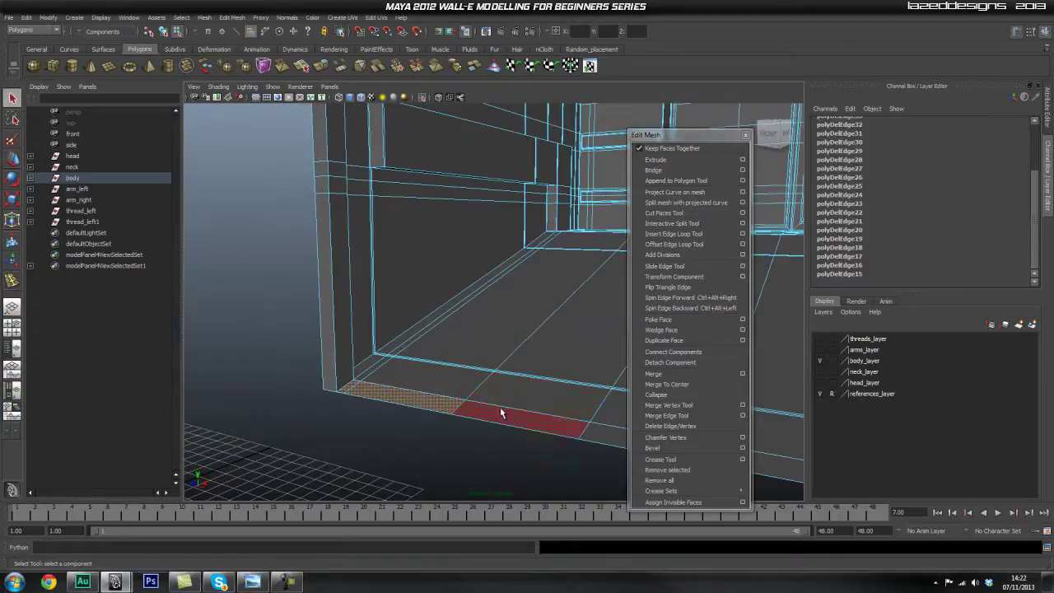
pyautogui.keyDown('alt'); pyautogui.moveTo(481, 431); pyautogui.dragTo(381, 348); pyautogui.keyUp('alt')
pyautogui.keyDown('alt'); pyautogui.moveTo(381, 349); pyautogui.dragTo(412, 352, button='middle'); pyautogui.keyUp('alt')
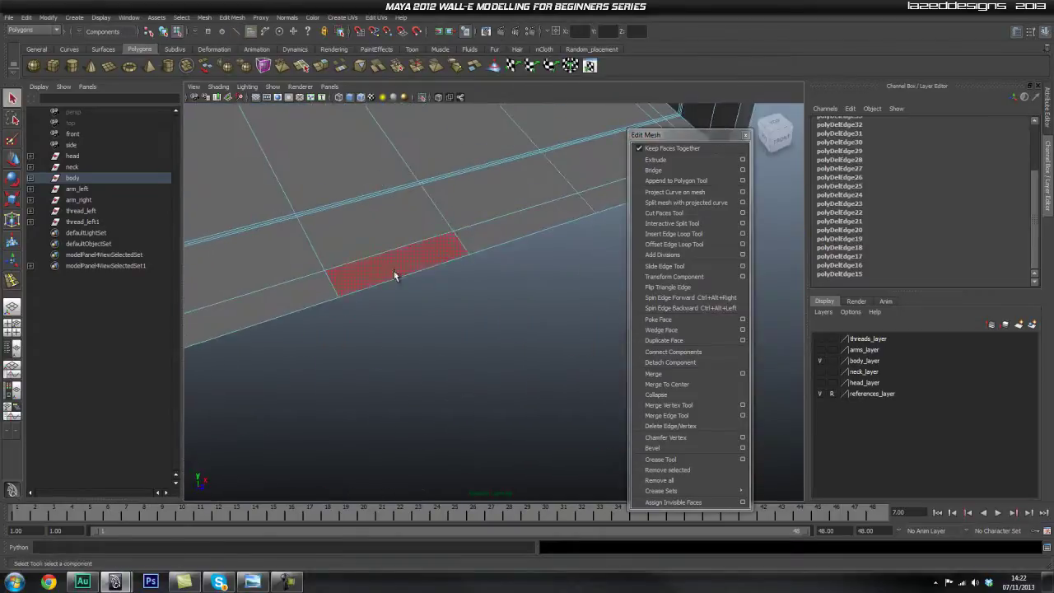
pyautogui.keyDown('shift'); pyautogui.click(598, 200); pyautogui.keyUp('shift')
pyautogui.keyDown('alt'); pyautogui.moveTo(484, 259); pyautogui.dragTo(381, 295, button='middle'); pyautogui.keyUp('alt')
pyautogui.click(417, 313)
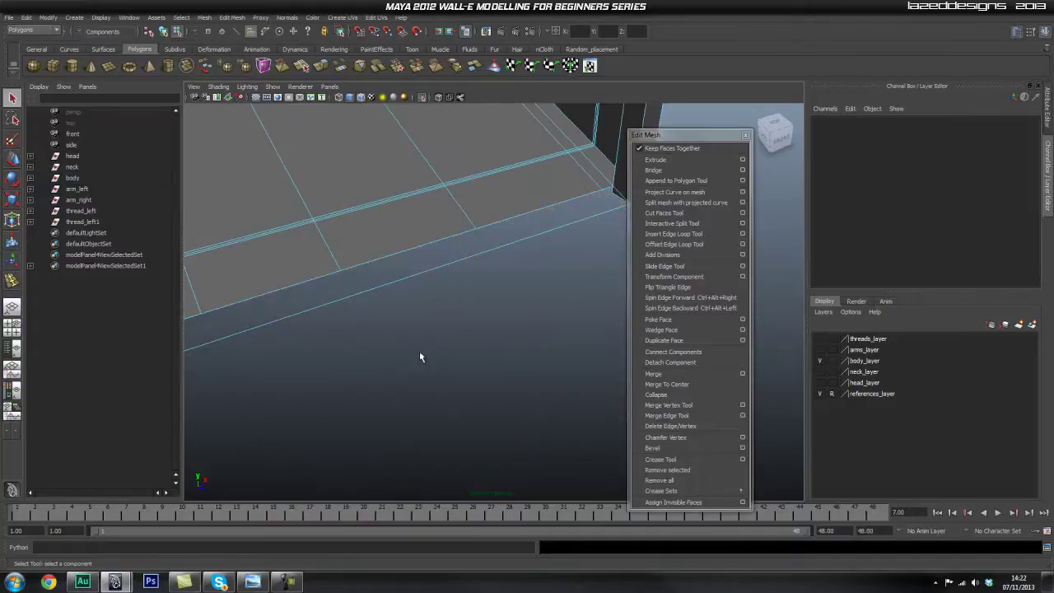
# - Select the outer edges along the bottom of the door opening across its full width and delete them
pyautogui.keyDown('alt'); pyautogui.moveTo(530, 322); pyautogui.dragTo(376, 338); pyautogui.keyUp('alt')
pyautogui.moveTo(485, 331); pyautogui.dragTo(488, 303, button='right')
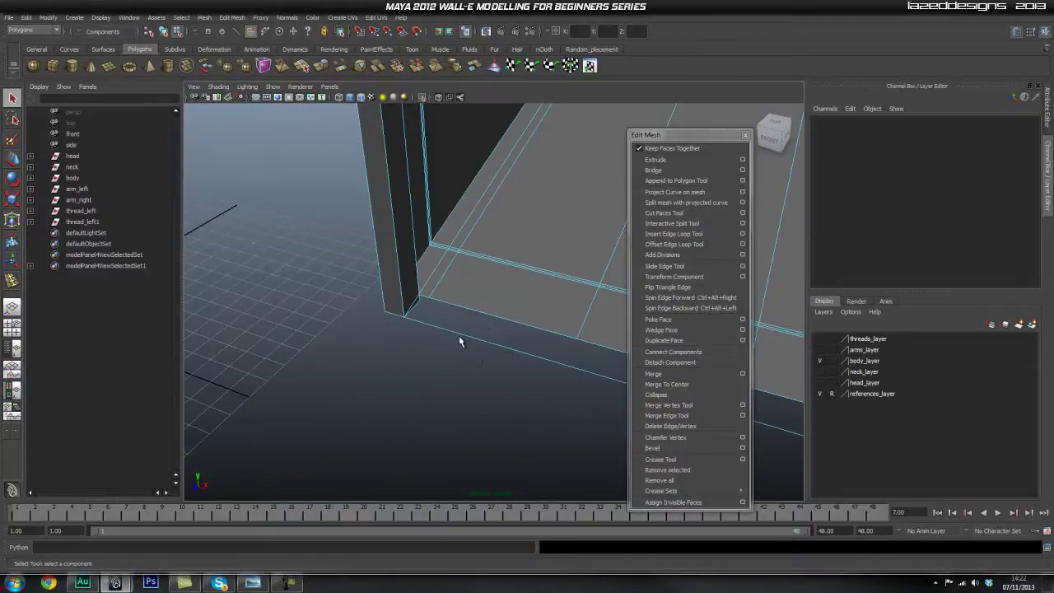
pyautogui.click(505, 278)
pyautogui.moveTo(504, 277); pyautogui.dragTo(504, 254, button='right')
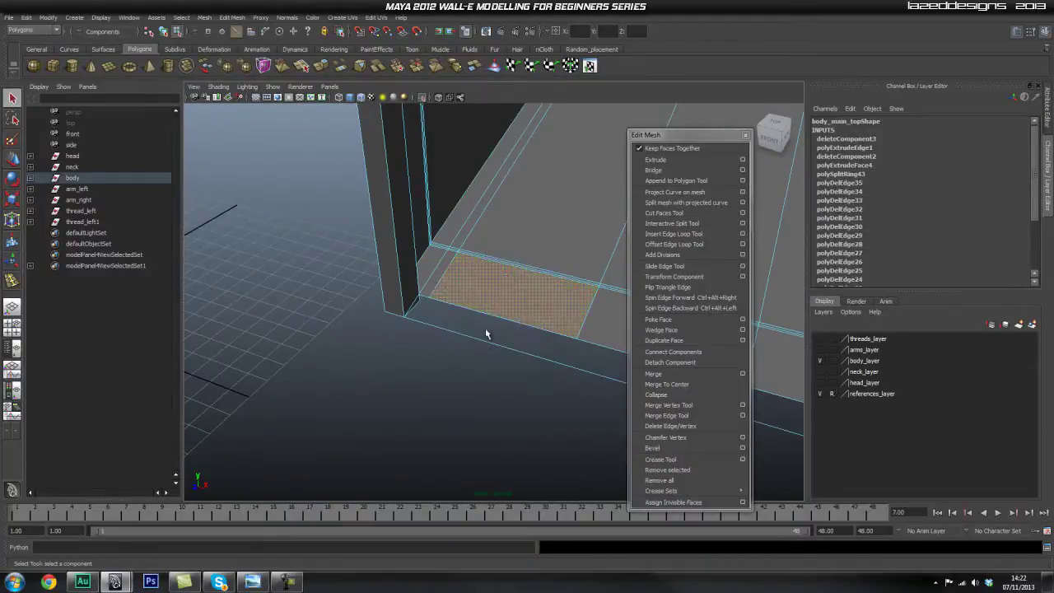
pyautogui.keyDown('alt'); pyautogui.moveTo(441, 386); pyautogui.dragTo(388, 380); pyautogui.keyUp('alt')
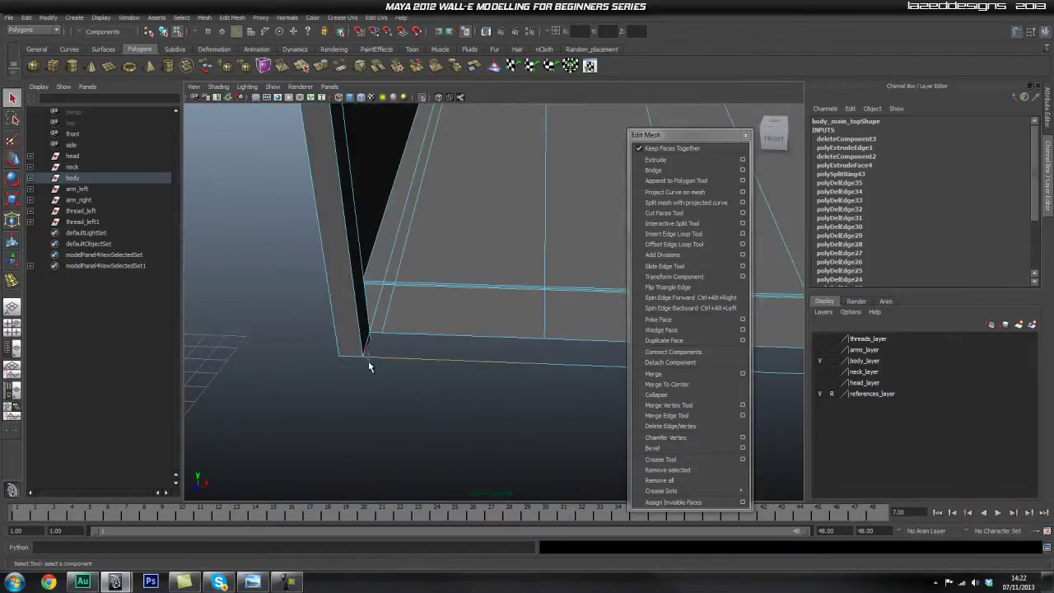
pyautogui.keyDown('alt'); pyautogui.moveTo(519, 415); pyautogui.dragTo(459, 315); pyautogui.keyUp('alt')
pyautogui.keyDown('alt'); pyautogui.moveTo(521, 395); pyautogui.dragTo(391, 307); pyautogui.keyUp('alt')
pyautogui.keyDown('alt'); pyautogui.moveTo(447, 382); pyautogui.dragTo(347, 367); pyautogui.keyUp('alt')
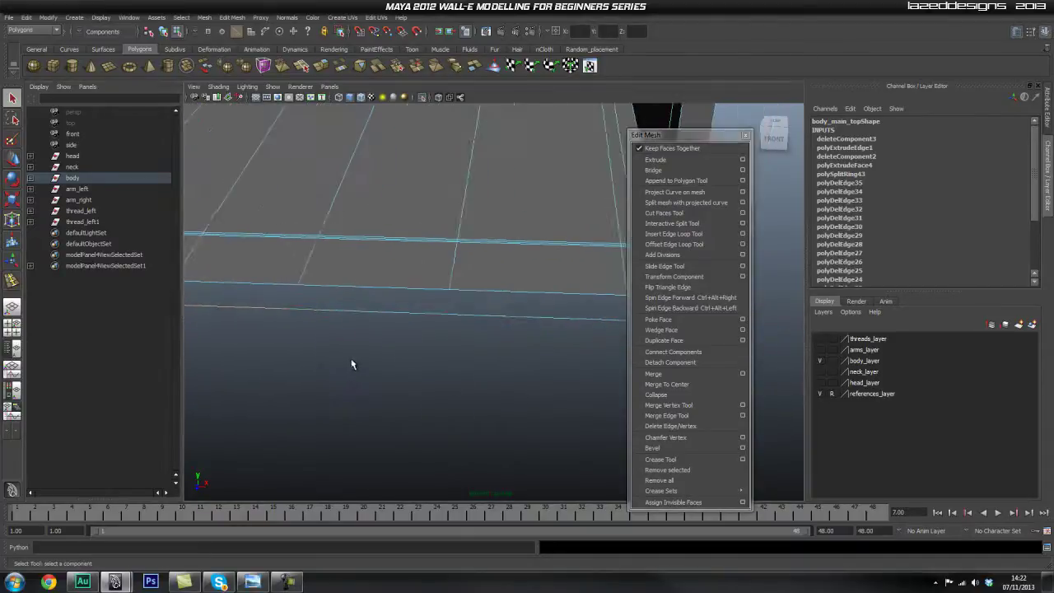
pyautogui.keyDown('alt'); pyautogui.moveTo(525, 364); pyautogui.dragTo(372, 371, button='middle'); pyautogui.keyUp('alt')
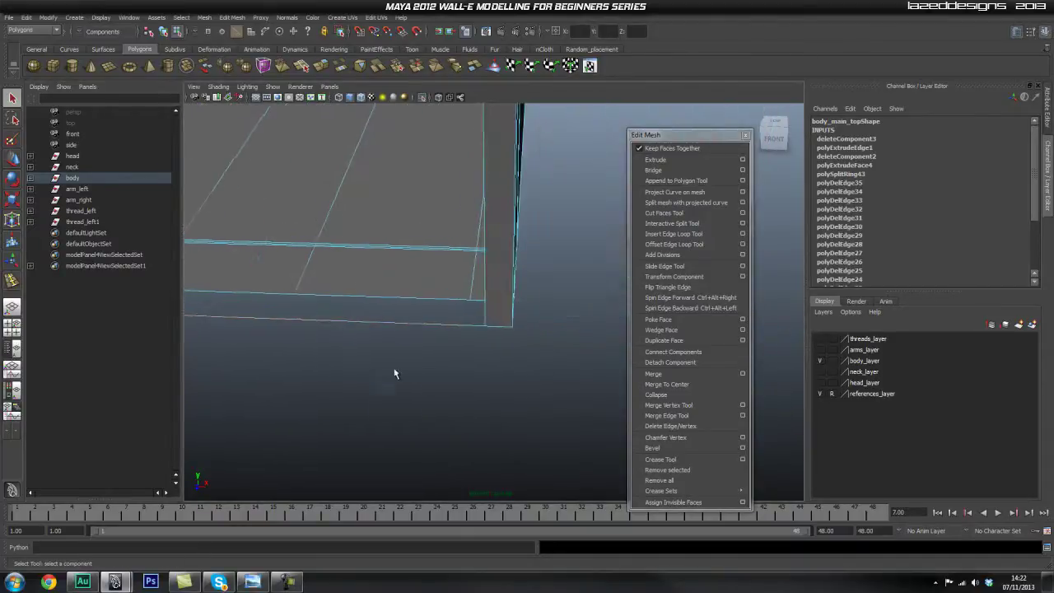
pyautogui.click(460, 356)
# - Merge the stray vertex at the first lower corner of the door frame into its neighbouring corner vertex using the Merge Vertex Tool
pyautogui.keyDown('alt'); pyautogui.moveTo(394, 374); pyautogui.dragTo(489, 384); pyautogui.keyUp('alt')
pyautogui.rightClick(505, 387)
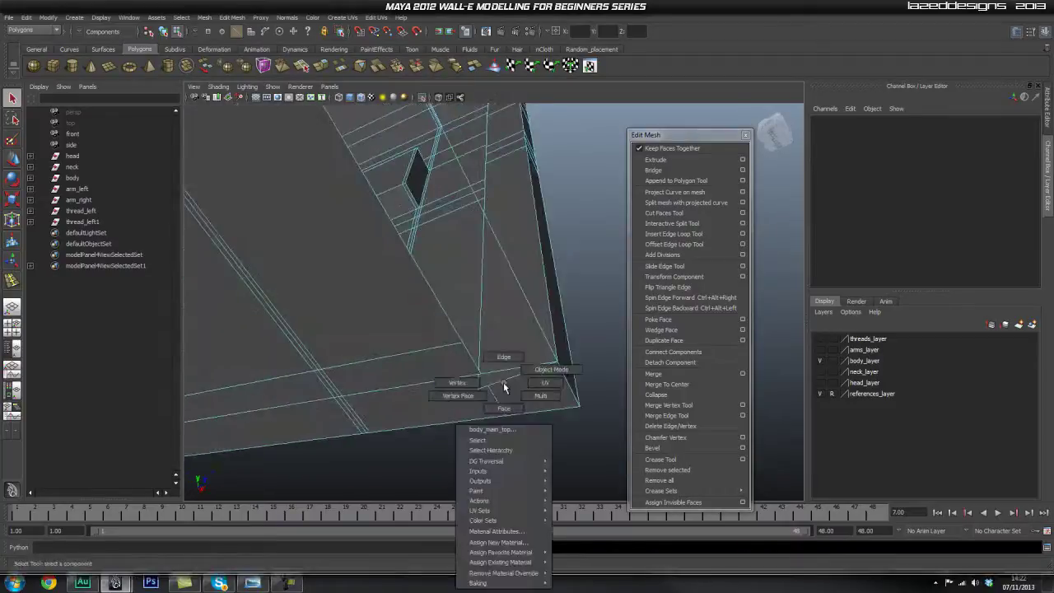
pyautogui.click(457, 384)
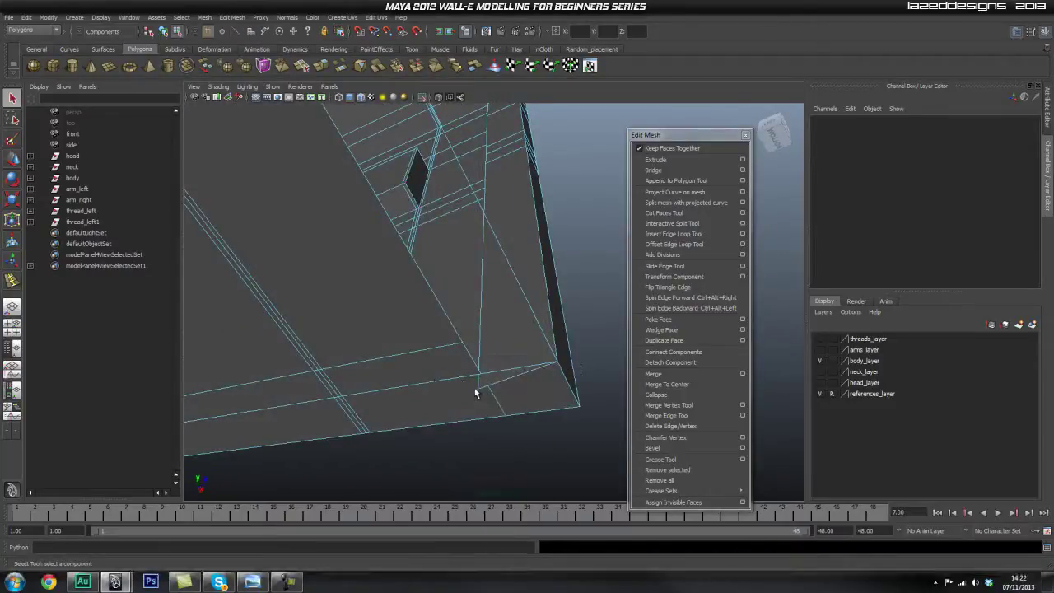
pyautogui.keyDown('alt'); pyautogui.moveTo(508, 371); pyautogui.dragTo(476, 378); pyautogui.keyUp('alt')
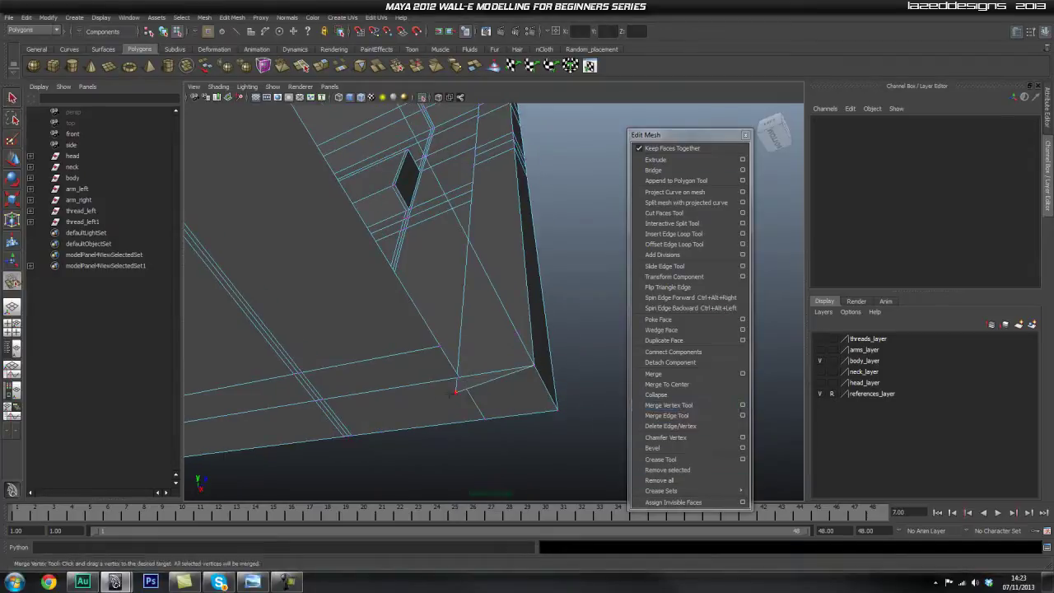
pyautogui.moveTo(461, 368); pyautogui.dragTo(458, 376)
# - Merge the stray vertex at the opposite lower corner of the door frame into its neighbouring vertex
pyautogui.keyDown('alt'); pyautogui.moveTo(519, 407); pyautogui.dragTo(527, 362); pyautogui.keyUp('alt')
pyautogui.keyDown('alt'); pyautogui.moveTo(527, 362); pyautogui.dragTo(791, 329, button='middle'); pyautogui.keyUp('alt')
pyautogui.keyDown('alt'); pyautogui.moveTo(461, 362); pyautogui.dragTo(409, 367); pyautogui.keyUp('alt')
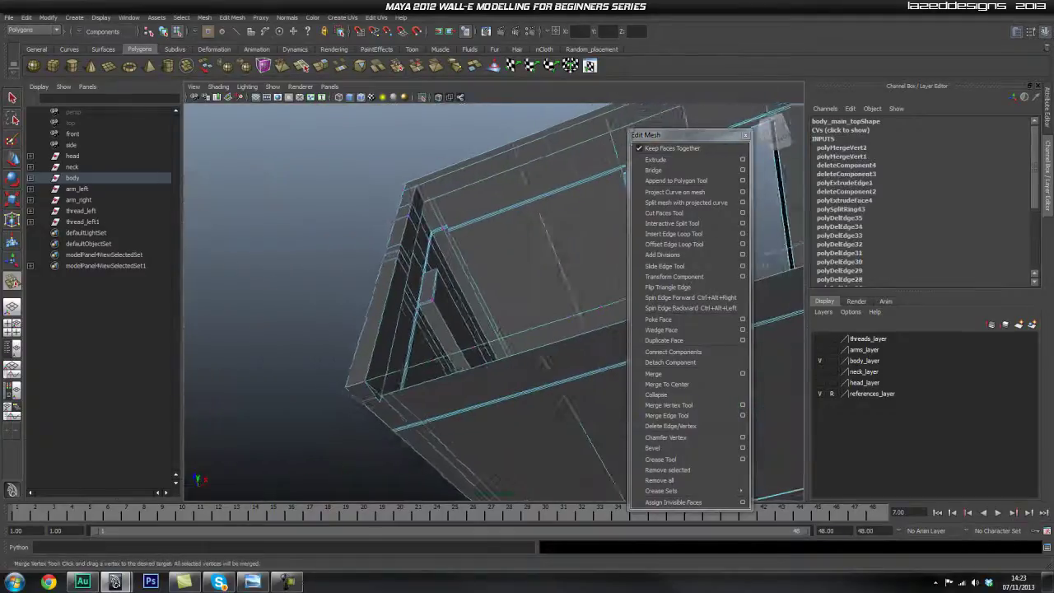
pyautogui.keyDown('alt'); pyautogui.moveTo(409, 367); pyautogui.dragTo(445, 374, button='right'); pyautogui.keyUp('alt')
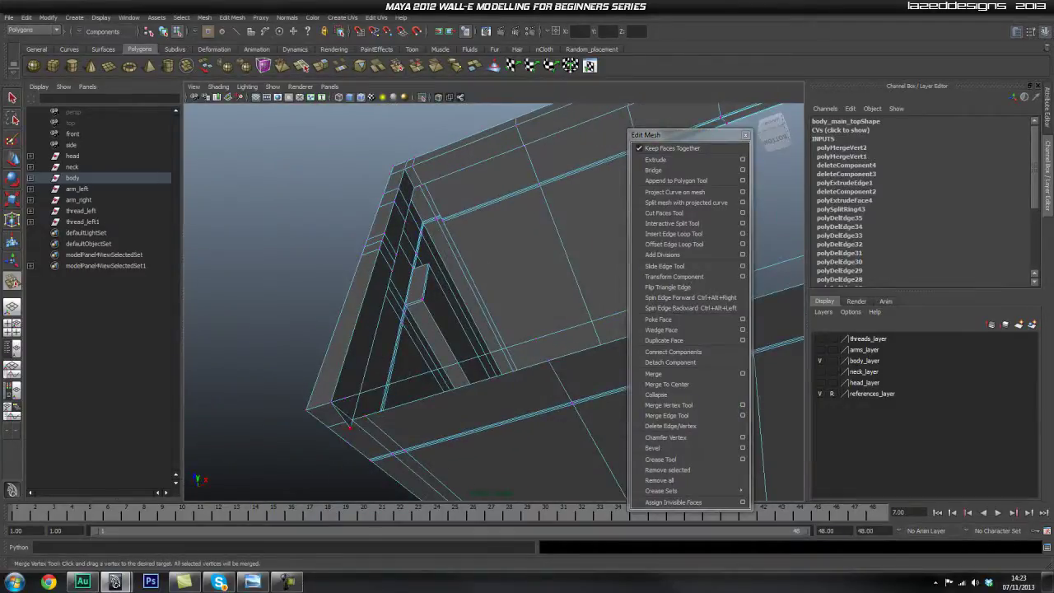
pyautogui.keyDown('alt'); pyautogui.moveTo(374, 430); pyautogui.dragTo(373, 348); pyautogui.keyUp('alt')
pyautogui.keyDown('alt'); pyautogui.moveTo(374, 348); pyautogui.dragTo(414, 371, button='right'); pyautogui.keyUp('alt')
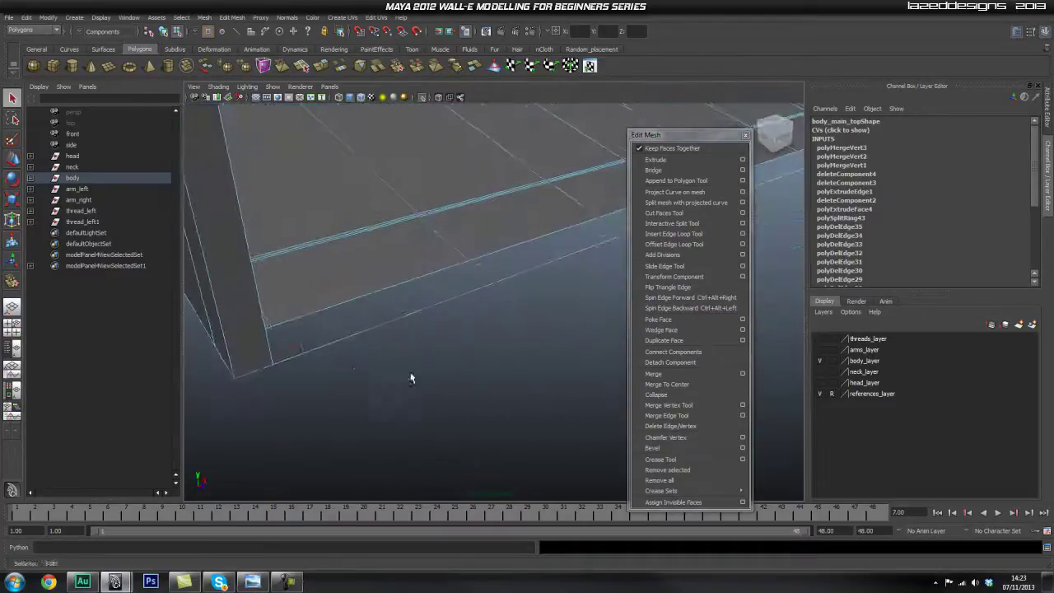
# - Try to delete the border edges at the bottom of the door opening
pyautogui.moveTo(317, 331); pyautogui.dragTo(328, 361, button='right')
pyautogui.moveTo(332, 277); pyautogui.dragTo(319, 255, button='right')
pyautogui.click(365, 393)
pyautogui.click(372, 396)
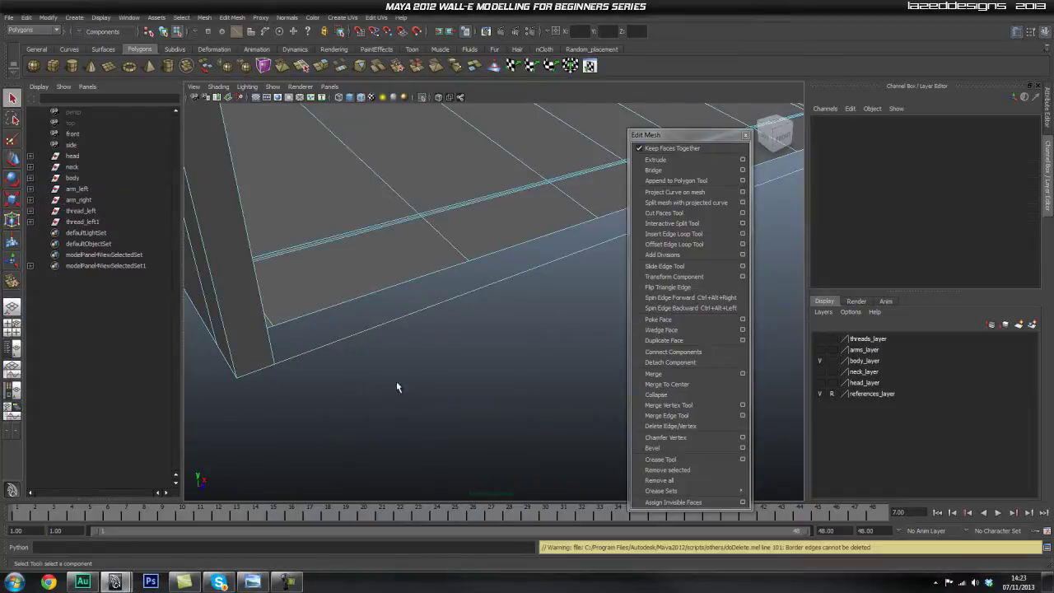
# - Examine the door frame's lower corners, side columns and inner upper corner for leftover edges and uneven topology
pyautogui.keyDown('alt'); pyautogui.moveTo(459, 381); pyautogui.dragTo(461, 292); pyautogui.keyUp('alt')
pyautogui.keyDown('alt'); pyautogui.moveTo(461, 292); pyautogui.dragTo(564, 262, button='middle'); pyautogui.keyUp('alt')
pyautogui.keyDown('alt'); pyautogui.moveTo(474, 311); pyautogui.dragTo(363, 363); pyautogui.keyUp('alt')
pyautogui.moveTo(363, 362)
pyautogui.keyDown('alt'); pyautogui.mouseDown(button='right')
pyautogui.moveTo(434, 345)
pyautogui.moveTo(370, 351)
pyautogui.mouseUp(button='right'); pyautogui.keyUp('alt')
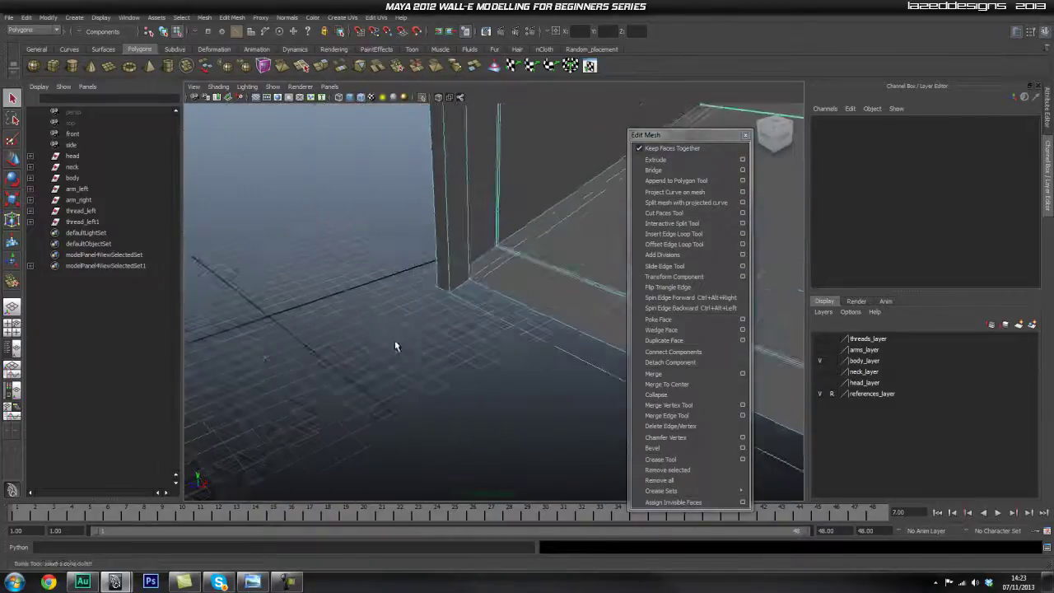
pyautogui.keyDown('alt'); pyautogui.moveTo(370, 351); pyautogui.dragTo(486, 330); pyautogui.keyUp('alt')
pyautogui.keyDown('alt'); pyautogui.moveTo(487, 330); pyautogui.dragTo(212, 341, button='middle'); pyautogui.keyUp('alt')
pyautogui.keyDown('alt'); pyautogui.moveTo(576, 317); pyautogui.dragTo(470, 329, button='middle'); pyautogui.keyUp('alt')
pyautogui.keyDown('alt'); pyautogui.moveTo(470, 329); pyautogui.dragTo(536, 313); pyautogui.keyUp('alt')
pyautogui.keyDown('alt'); pyautogui.moveTo(536, 313); pyautogui.dragTo(571, 345, button='right'); pyautogui.keyUp('alt')
pyautogui.keyDown('alt'); pyautogui.moveTo(436, 301); pyautogui.dragTo(443, 310); pyautogui.keyUp('alt')
pyautogui.keyDown('alt'); pyautogui.moveTo(487, 289); pyautogui.dragTo(427, 262, button='right'); pyautogui.keyUp('alt')
pyautogui.keyDown('alt'); pyautogui.moveTo(426, 262); pyautogui.dragTo(419, 313, button='middle'); pyautogui.keyUp('alt')
pyautogui.keyDown('alt'); pyautogui.moveTo(375, 247); pyautogui.dragTo(417, 252, button='right'); pyautogui.keyUp('alt')
pyautogui.keyDown('alt'); pyautogui.moveTo(416, 252); pyautogui.dragTo(461, 247); pyautogui.keyUp('alt')
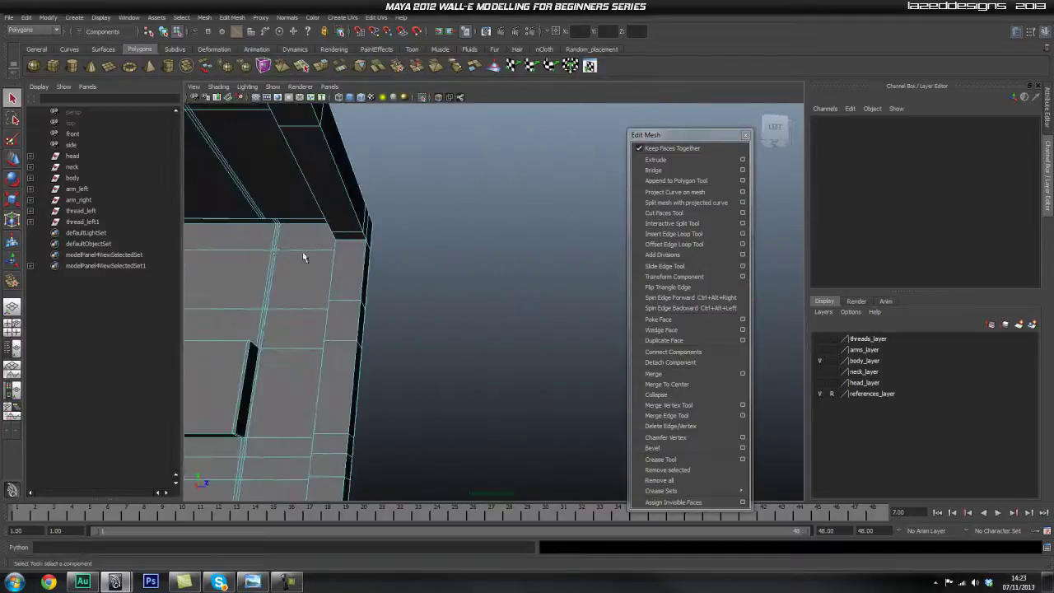
pyautogui.keyDown('alt'); pyautogui.moveTo(339, 250); pyautogui.dragTo(396, 254, button='middle'); pyautogui.keyUp('alt')
pyautogui.keyDown('alt'); pyautogui.moveTo(396, 255); pyautogui.dragTo(192, 286); pyautogui.keyUp('alt')
pyautogui.keyDown('alt'); pyautogui.moveTo(355, 282); pyautogui.dragTo(380, 281, button='right'); pyautogui.keyUp('alt')
pyautogui.keyDown('alt'); pyautogui.moveTo(380, 281); pyautogui.dragTo(396, 295, button='middle'); pyautogui.keyUp('alt')
pyautogui.keyDown('alt'); pyautogui.moveTo(397, 295); pyautogui.dragTo(434, 329, button='right'); pyautogui.keyUp('alt')
pyautogui.keyDown('alt'); pyautogui.moveTo(433, 330); pyautogui.dragTo(473, 337); pyautogui.keyUp('alt')
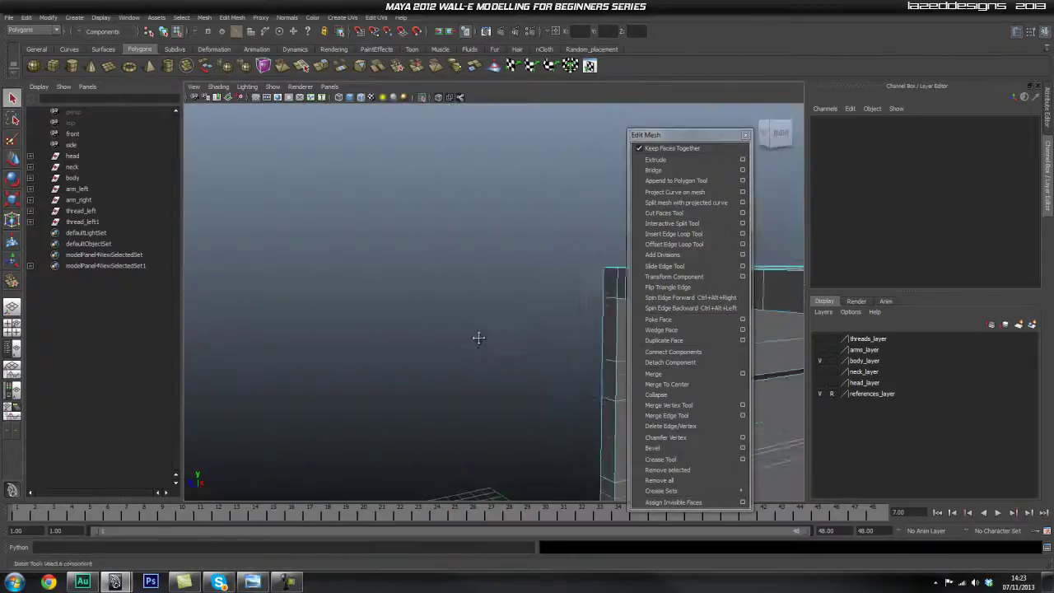
pyautogui.keyDown('alt'); pyautogui.moveTo(473, 337); pyautogui.dragTo(373, 286, button='middle'); pyautogui.keyUp('alt')
pyautogui.keyDown('alt'); pyautogui.moveTo(406, 285); pyautogui.dragTo(399, 279); pyautogui.keyUp('alt')
pyautogui.keyDown('shift'); pyautogui.moveTo(364, 227); pyautogui.dragTo(376, 220, button='right'); pyautogui.keyUp('shift')
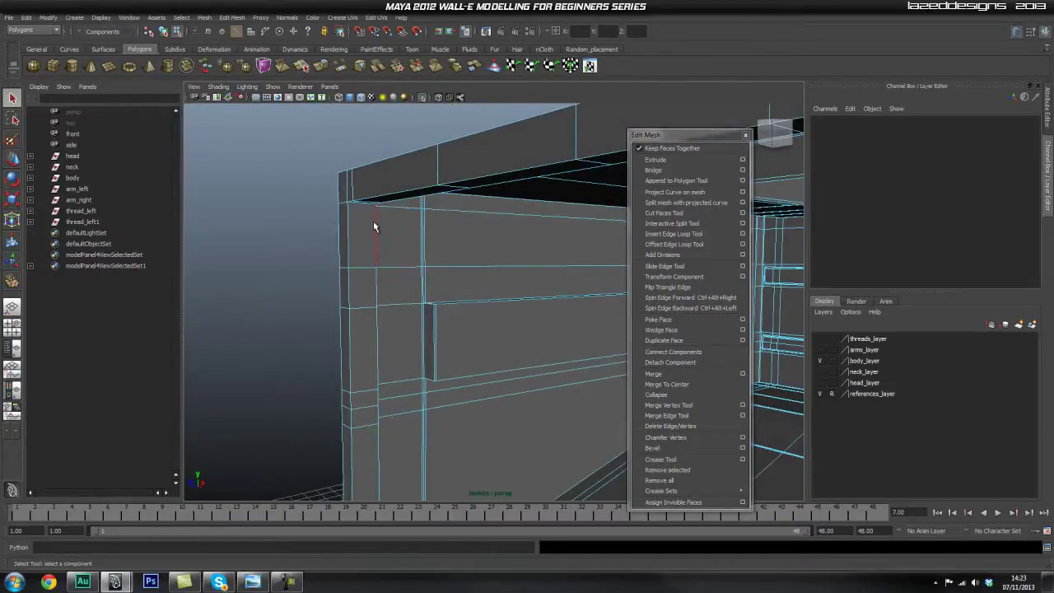
pyautogui.keyDown('alt'); pyautogui.moveTo(340, 256); pyautogui.dragTo(351, 266, button='right'); pyautogui.keyUp('alt')
pyautogui.keyDown('alt'); pyautogui.moveTo(350, 266); pyautogui.dragTo(327, 239); pyautogui.keyUp('alt')
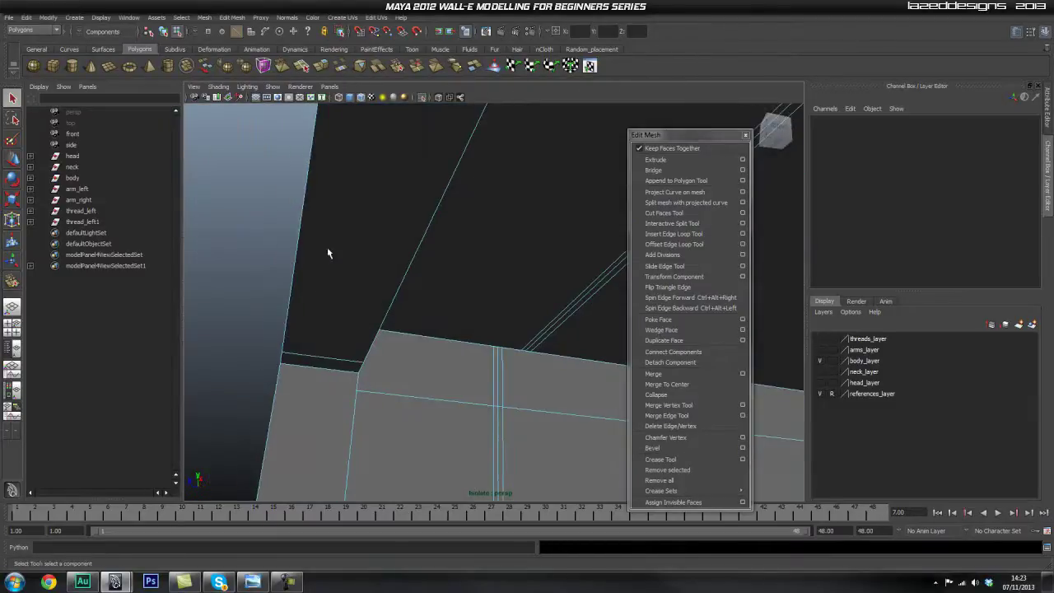
pyautogui.keyDown('alt'); pyautogui.moveTo(390, 307); pyautogui.dragTo(367, 306, button='right'); pyautogui.keyUp('alt')
pyautogui.moveTo(368, 306)
pyautogui.keyDown('alt'); pyautogui.mouseDown()
pyautogui.moveTo(372, 331)
pyautogui.moveTo(390, 330)
pyautogui.moveTo(387, 355)
pyautogui.mouseUp(); pyautogui.keyUp('alt')
pyautogui.keyDown('alt'); pyautogui.moveTo(387, 355); pyautogui.dragTo(343, 339, button='right'); pyautogui.keyUp('alt')
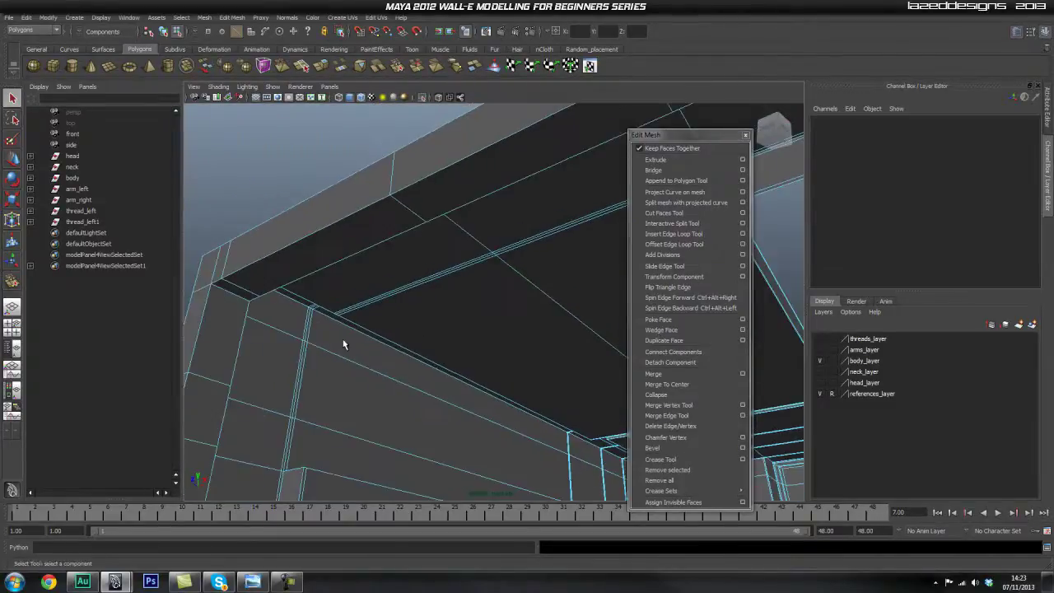
# - Select the run of edges along the underside of the door opening's upper frame, starting from the inner corner
pyautogui.click(252, 301)
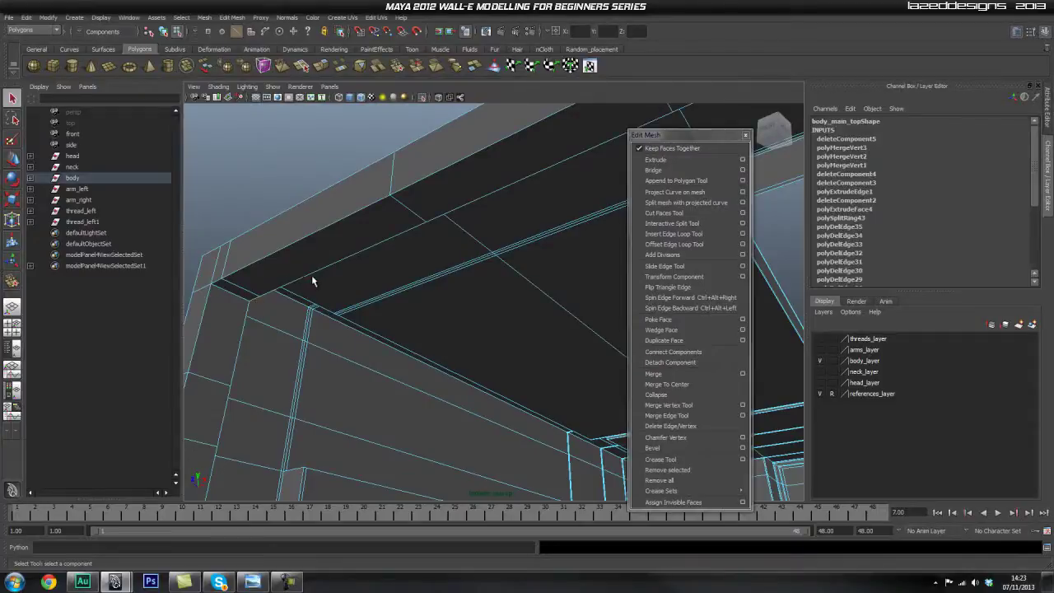
pyautogui.click(490, 197)
pyautogui.keyDown('alt'); pyautogui.moveTo(463, 294); pyautogui.dragTo(269, 310); pyautogui.keyUp('alt')
pyautogui.keyDown('alt'); pyautogui.moveTo(467, 283); pyautogui.dragTo(463, 219); pyautogui.keyUp('alt')
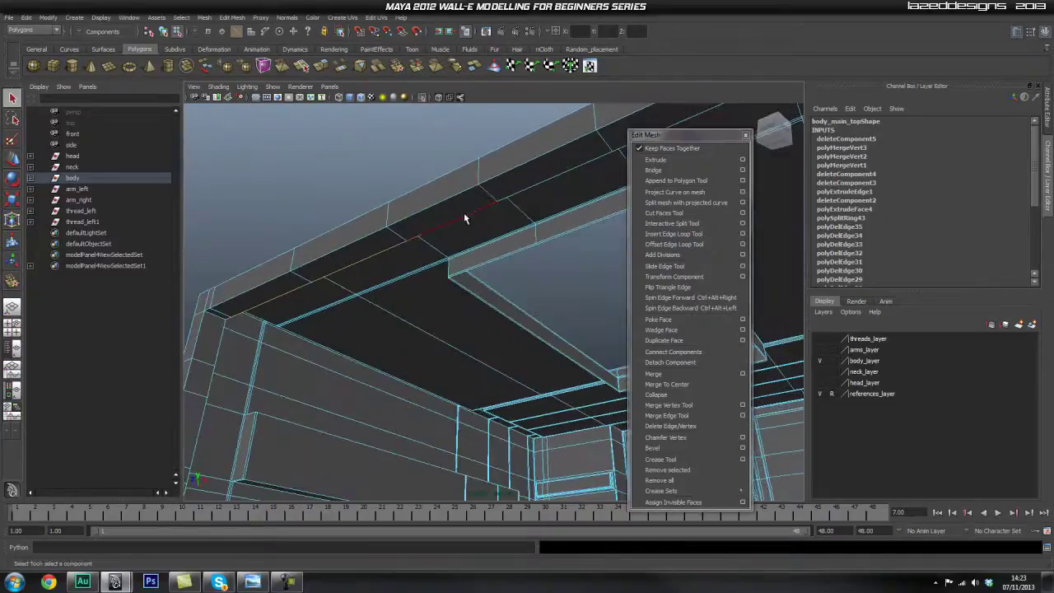
pyautogui.keyDown('alt'); pyautogui.moveTo(459, 339); pyautogui.dragTo(417, 337); pyautogui.keyUp('alt')
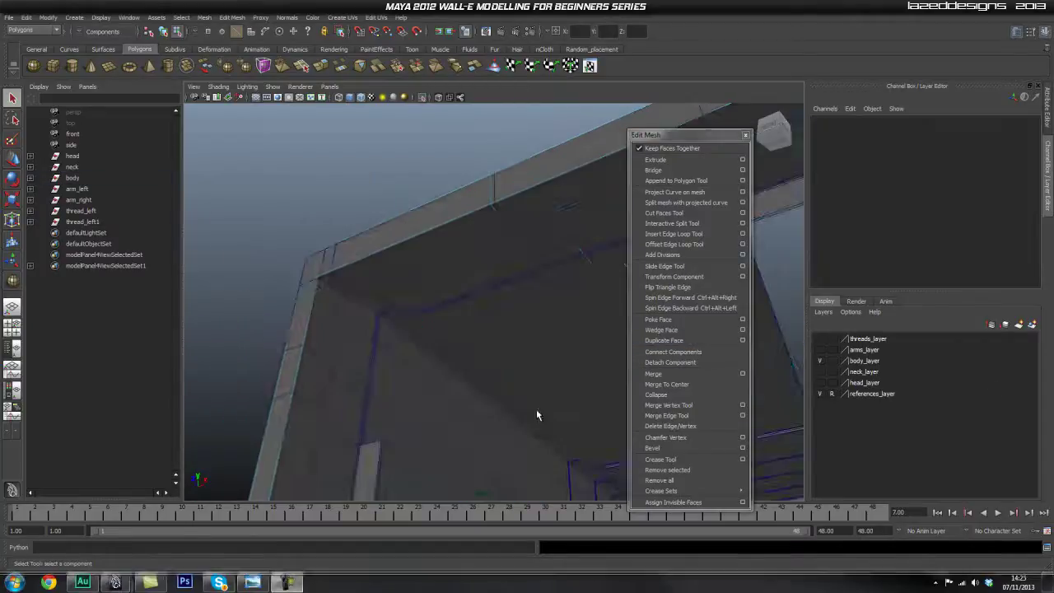
pyautogui.moveTo(317, 377)
pyautogui.keyDown('alt'); pyautogui.mouseDown()
pyautogui.moveTo(381, 421)
pyautogui.moveTo(297, 379)
pyautogui.mouseUp(); pyautogui.keyUp('alt')
pyautogui.click(332, 329)
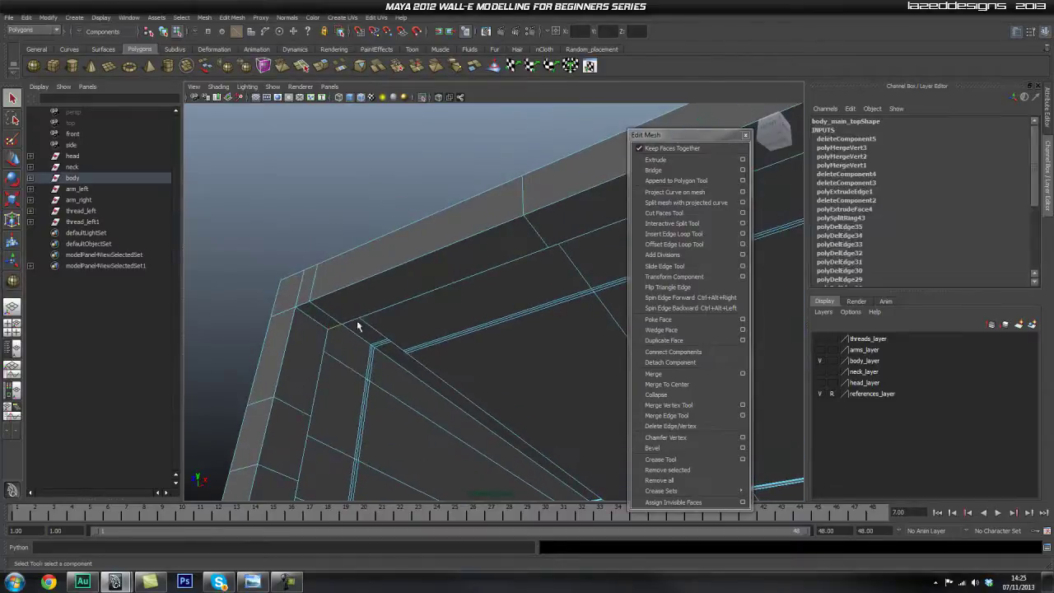
pyautogui.click(412, 304)
pyautogui.keyDown('alt'); pyautogui.moveTo(509, 351); pyautogui.dragTo(472, 352); pyautogui.keyUp('alt')
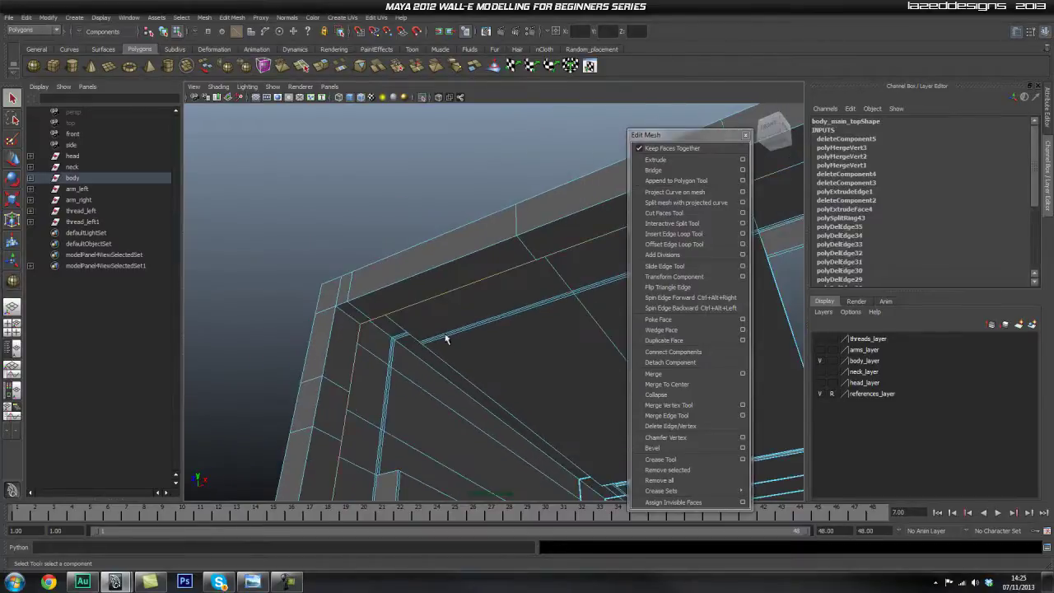
pyautogui.click(308, 239)
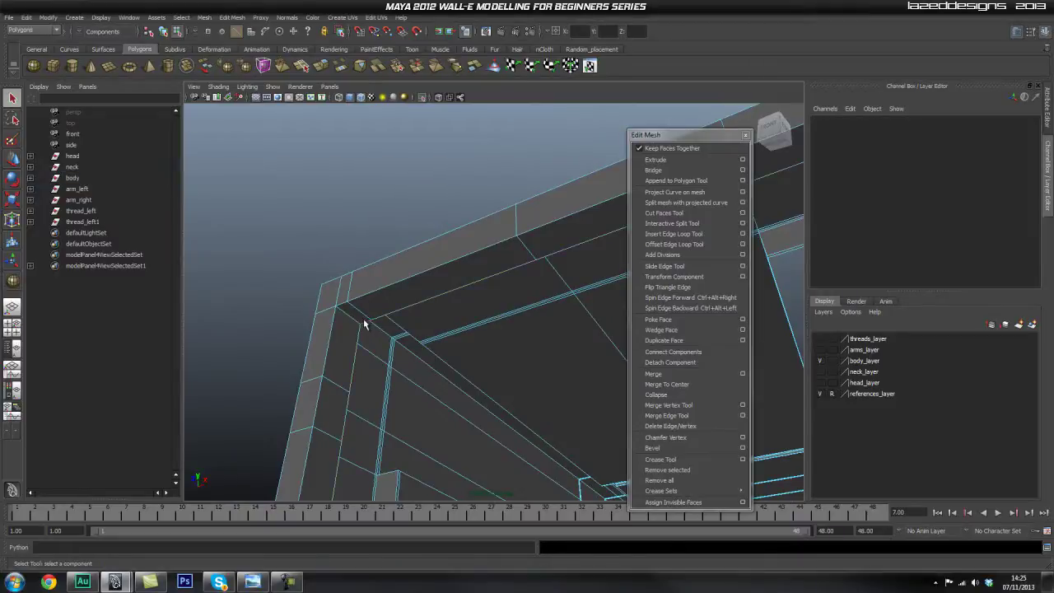
# - Select the continuous run of edges along the underside of the upper frame, from one inner corner to the opposite corner
pyautogui.click(367, 323)
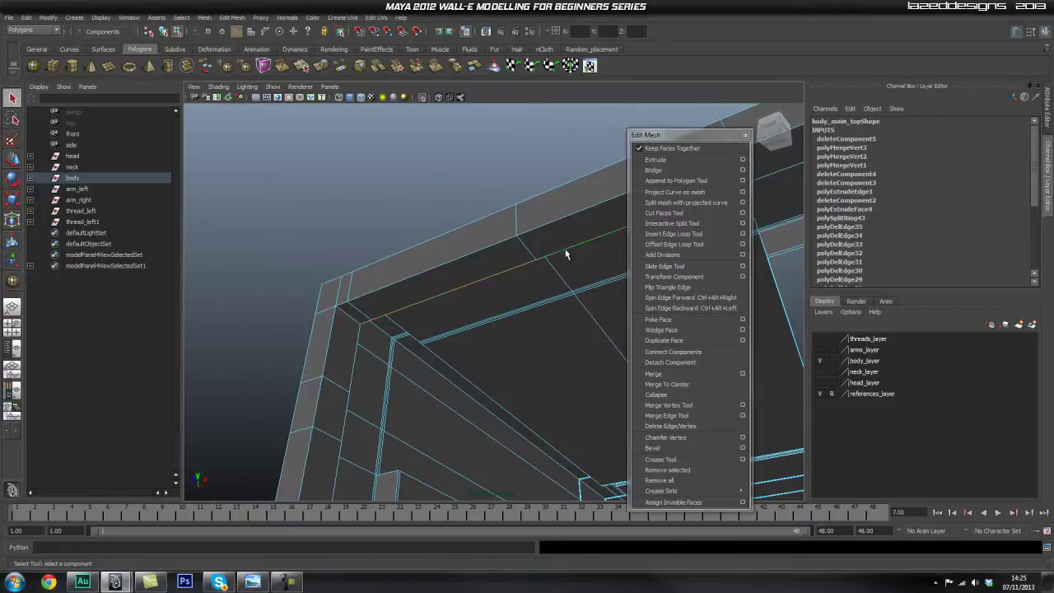
pyautogui.keyDown('alt'); pyautogui.moveTo(564, 385); pyautogui.dragTo(532, 381, button='right'); pyautogui.keyUp('alt')
pyautogui.keyDown('alt'); pyautogui.moveTo(532, 382); pyautogui.dragTo(317, 414, button='middle'); pyautogui.keyUp('alt')
pyautogui.keyDown('alt'); pyautogui.moveTo(318, 415); pyautogui.dragTo(436, 390); pyautogui.keyUp('alt')
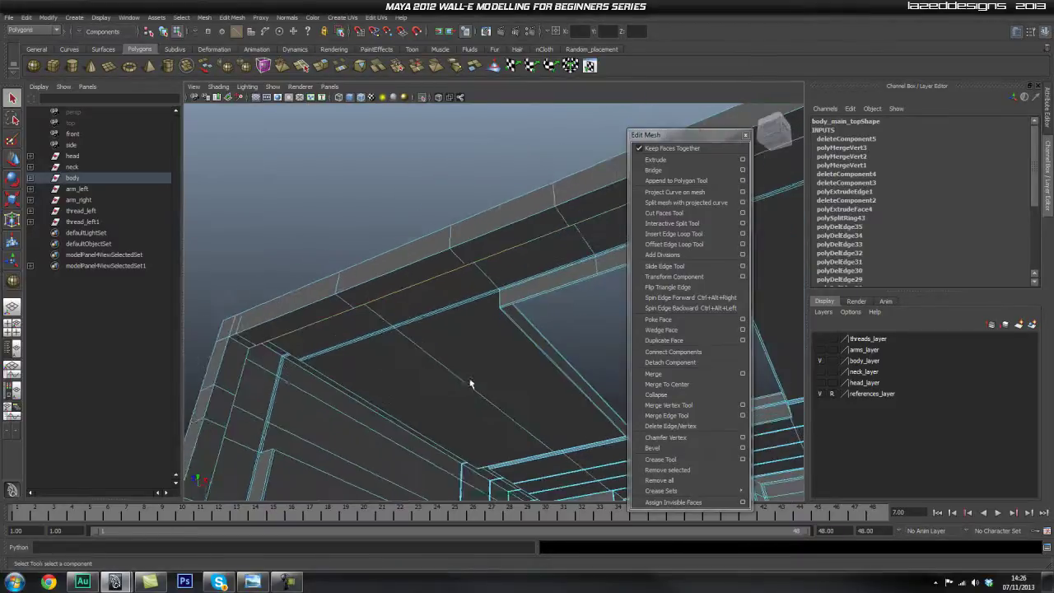
pyautogui.keyDown('alt'); pyautogui.moveTo(436, 390); pyautogui.dragTo(391, 411, button='middle'); pyautogui.keyUp('alt')
pyautogui.keyDown('alt'); pyautogui.moveTo(564, 389); pyautogui.dragTo(531, 255); pyautogui.keyUp('alt')
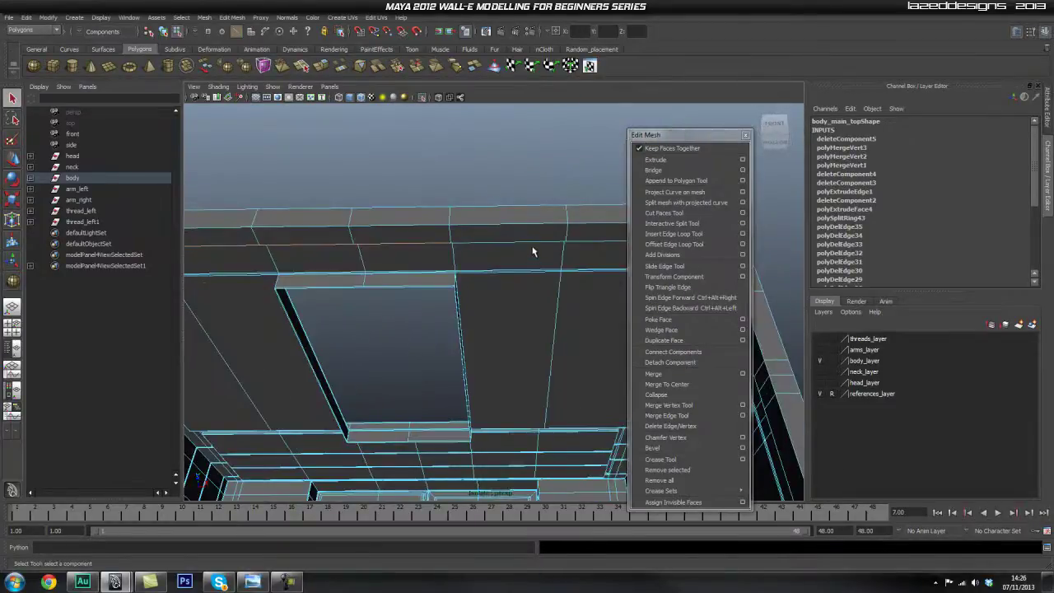
pyautogui.keyDown('alt'); pyautogui.moveTo(532, 320); pyautogui.dragTo(451, 401); pyautogui.keyUp('alt')
pyautogui.keyDown('alt'); pyautogui.moveTo(601, 362); pyautogui.dragTo(614, 316, button='right'); pyautogui.keyUp('alt')
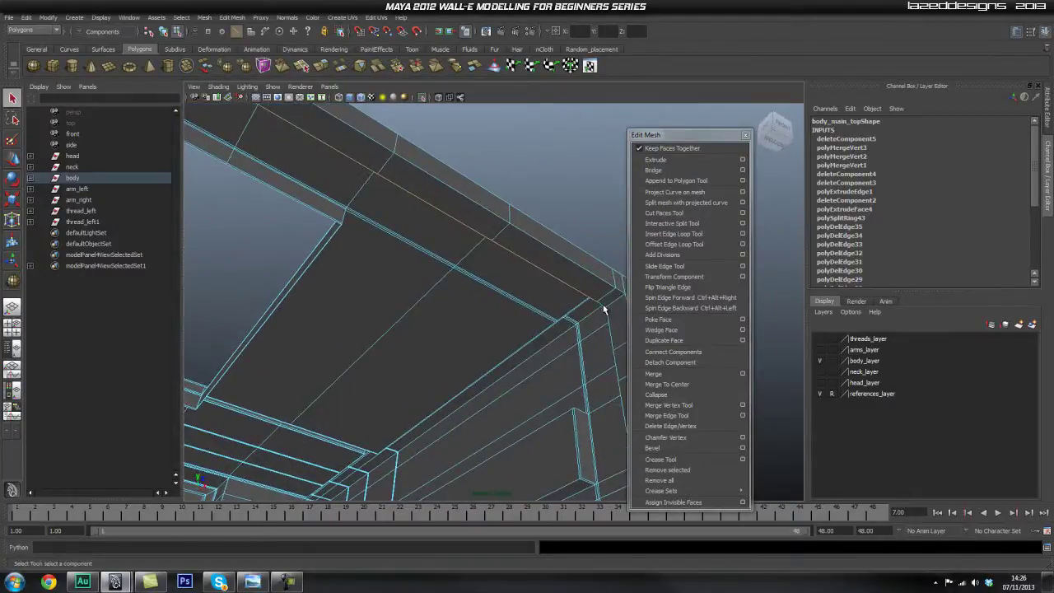
# - Extrude the selected upper-frame edges downward into a first row, trying to snap it to the side column and undoing the skewed move
pyautogui.keyDown('alt'); pyautogui.moveTo(537, 362); pyautogui.dragTo(478, 403); pyautogui.keyUp('alt')
pyautogui.keyDown('alt'); pyautogui.moveTo(478, 403); pyautogui.dragTo(387, 391, button='right'); pyautogui.keyUp('alt')
pyautogui.keyDown('alt'); pyautogui.moveTo(387, 392); pyautogui.dragTo(354, 378); pyautogui.keyUp('alt')
pyautogui.keyDown('alt'); pyautogui.moveTo(346, 378); pyautogui.dragTo(484, 331, button='middle'); pyautogui.keyUp('alt')
pyautogui.keyDown('alt'); pyautogui.moveTo(484, 331); pyautogui.dragTo(411, 370); pyautogui.keyUp('alt')
pyautogui.keyDown('alt'); pyautogui.moveTo(412, 370); pyautogui.dragTo(453, 371, button='right'); pyautogui.keyUp('alt')
pyautogui.keyDown('alt'); pyautogui.moveTo(452, 371); pyautogui.dragTo(355, 366, button='middle'); pyautogui.keyUp('alt')
pyautogui.keyDown('alt'); pyautogui.moveTo(356, 366); pyautogui.dragTo(494, 384); pyautogui.keyUp('alt')
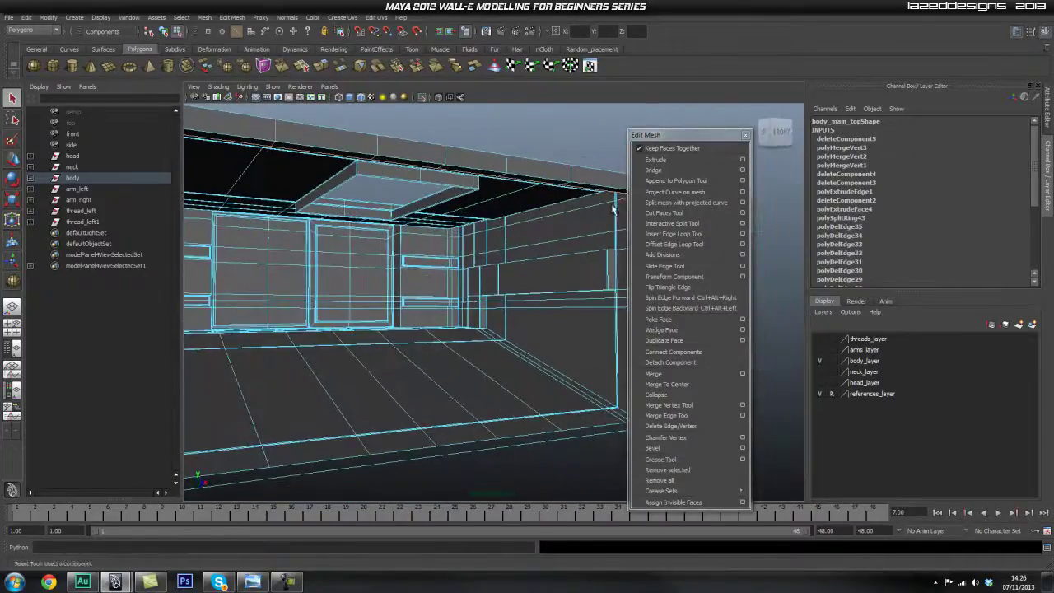
pyautogui.click(655, 160)
pyautogui.keyDown('alt'); pyautogui.moveTo(544, 298); pyautogui.dragTo(458, 333); pyautogui.keyUp('alt')
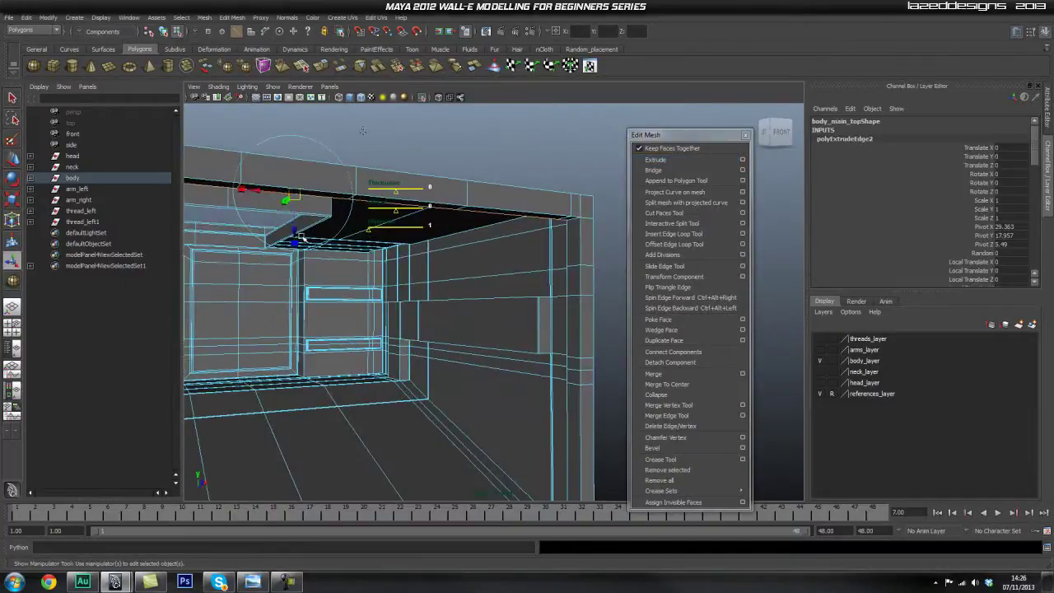
pyautogui.moveTo(294, 237); pyautogui.dragTo(291, 285)
pyautogui.press('w')
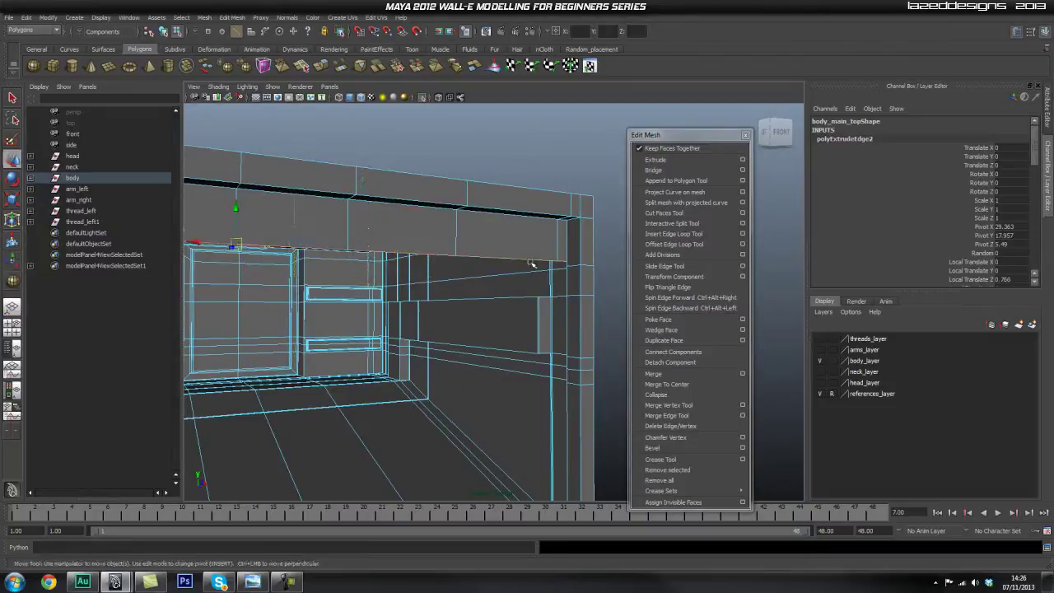
pyautogui.moveTo(566, 266); pyautogui.dragTo(566, 268, button='middle')
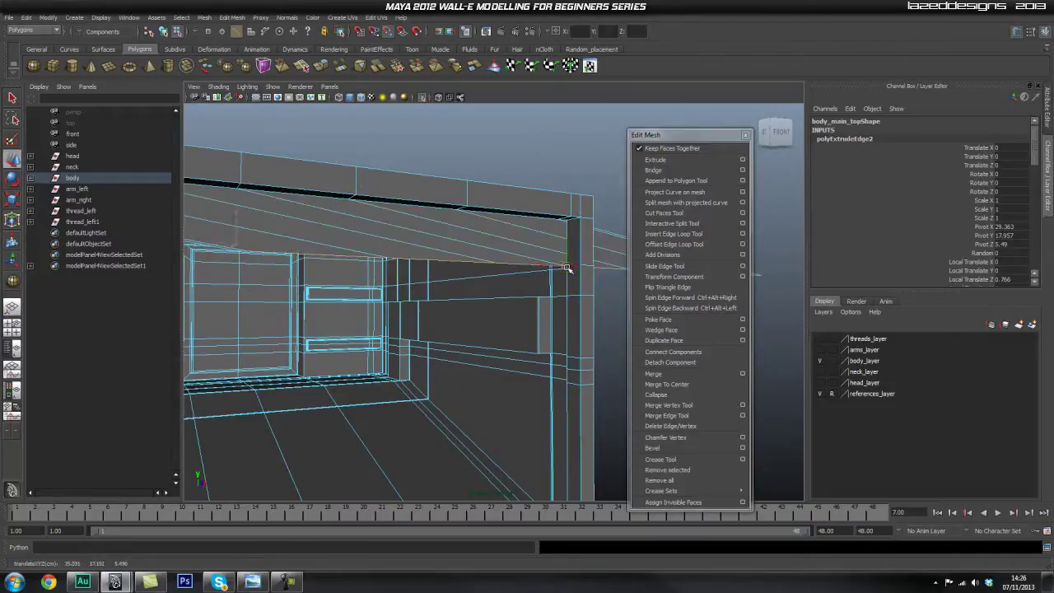
pyautogui.hotkey('ctrl', 'z')
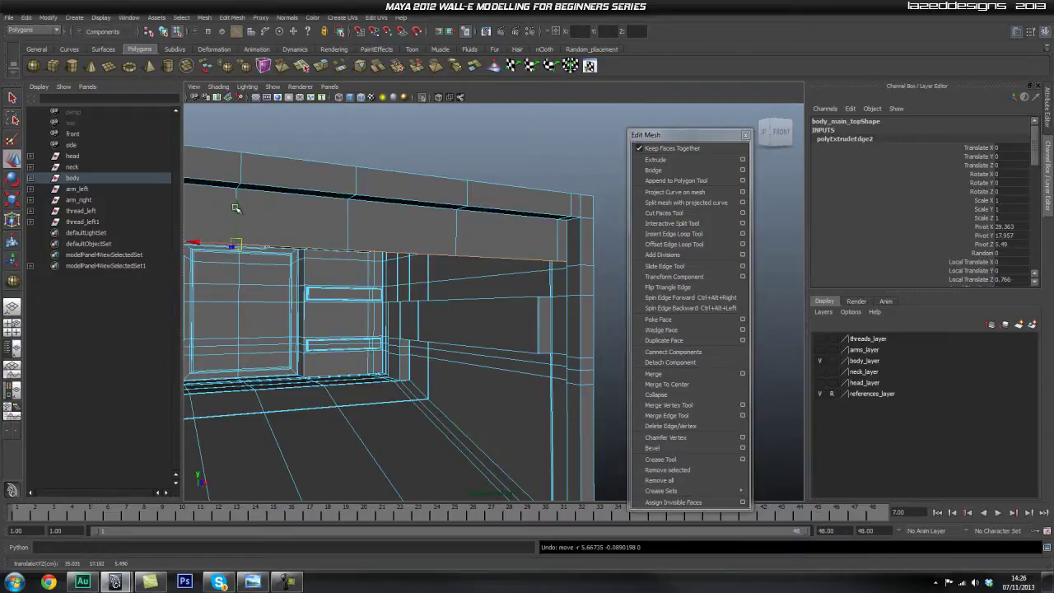
pyautogui.hotkey('ctrl', 'z')
# - Extrude the panel's lower edge downward in two more rows, following the horizontal edges on the side column
pyautogui.keyDown('alt'); pyautogui.moveTo(494, 316); pyautogui.dragTo(433, 325); pyautogui.keyUp('alt')
pyautogui.keyDown('alt'); pyautogui.moveTo(433, 324); pyautogui.dragTo(490, 308, button='middle'); pyautogui.keyUp('alt')
pyautogui.press('g')
pyautogui.press('w')
pyautogui.moveTo(329, 203); pyautogui.dragTo(330, 233)
pyautogui.moveTo(611, 282); pyautogui.dragTo(611, 284, button='middle')
pyautogui.press('g')
pyautogui.press('w')
pyautogui.moveTo(331, 237); pyautogui.dragTo(329, 292)
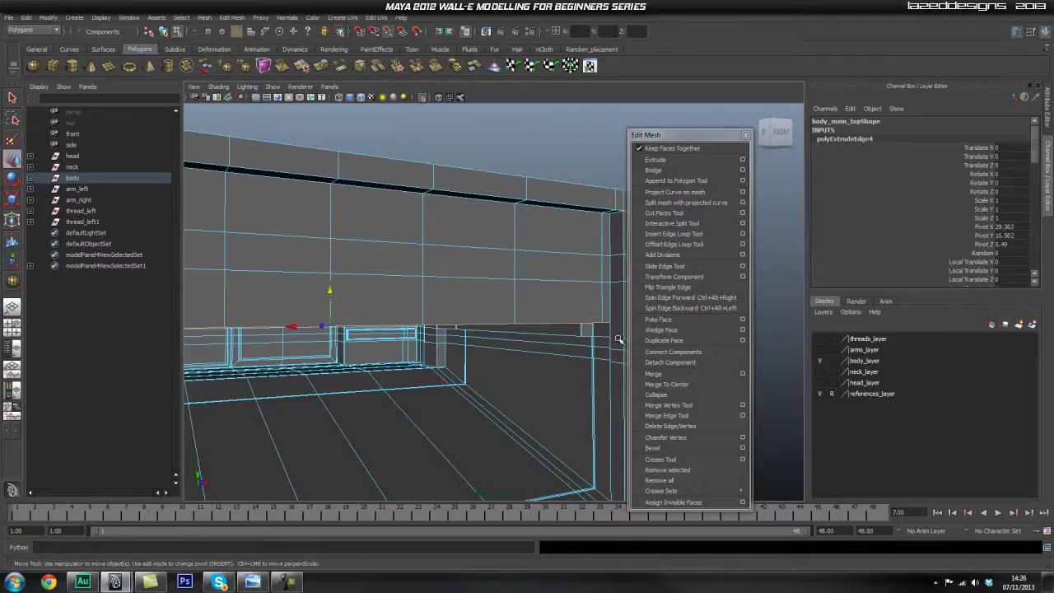
# - Extrude two short rows from the panel's lower edge, snapping each to the height of the side column's next closely spaced edge
pyautogui.click(673, 159)
pyautogui.press('w')
pyautogui.moveTo(333, 310); pyautogui.dragTo(333, 319)
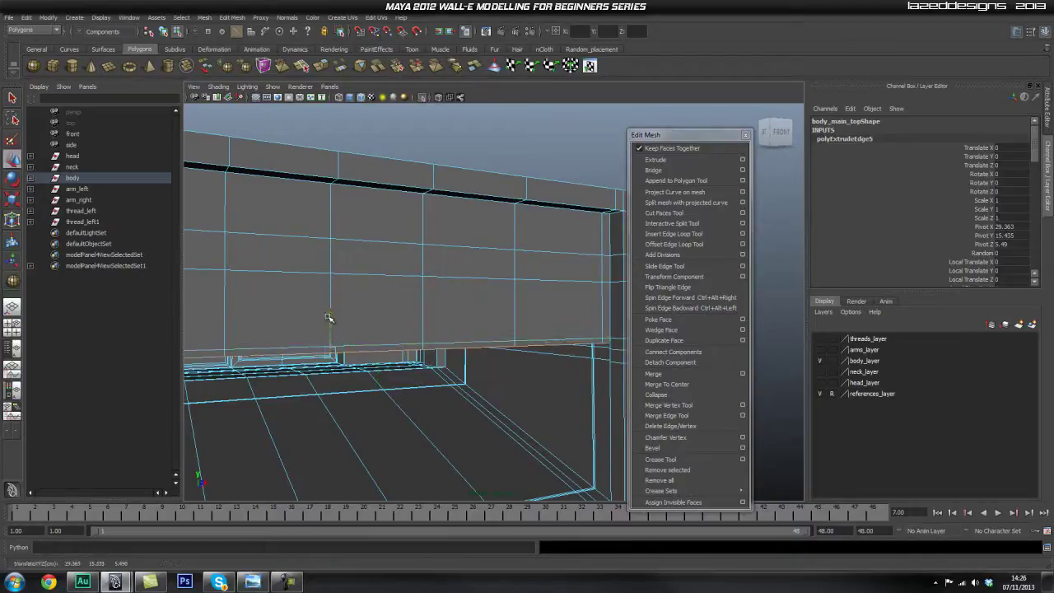
pyautogui.moveTo(610, 350); pyautogui.dragTo(611, 359, button='middle')
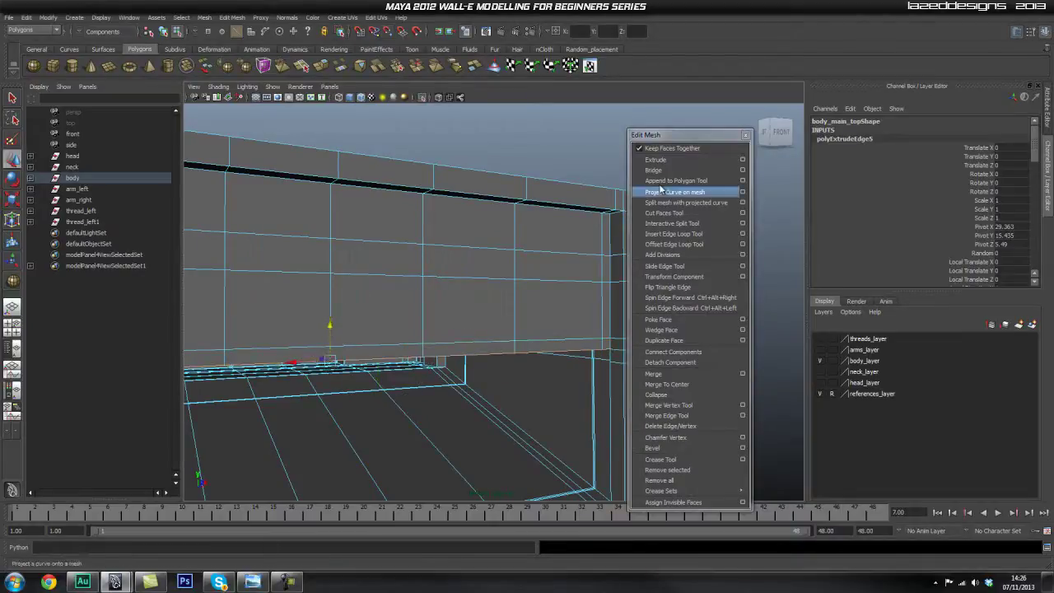
pyautogui.click(672, 149)
pyautogui.click(672, 148)
pyautogui.click(672, 159)
pyautogui.press('w')
pyautogui.moveTo(330, 327); pyautogui.dragTo(330, 336)
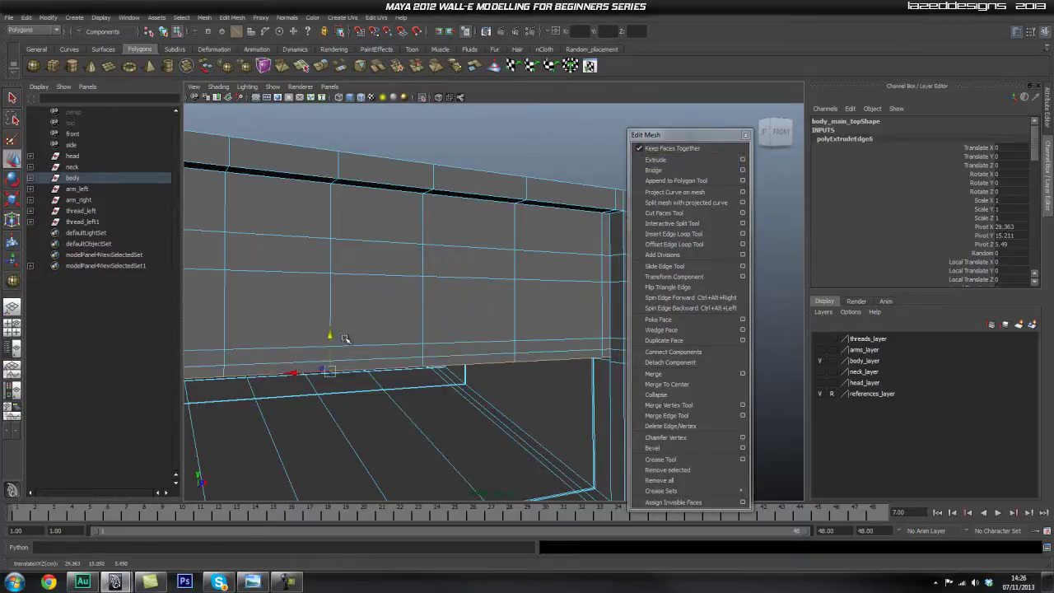
pyautogui.moveTo(614, 362); pyautogui.dragTo(614, 363, button='middle')
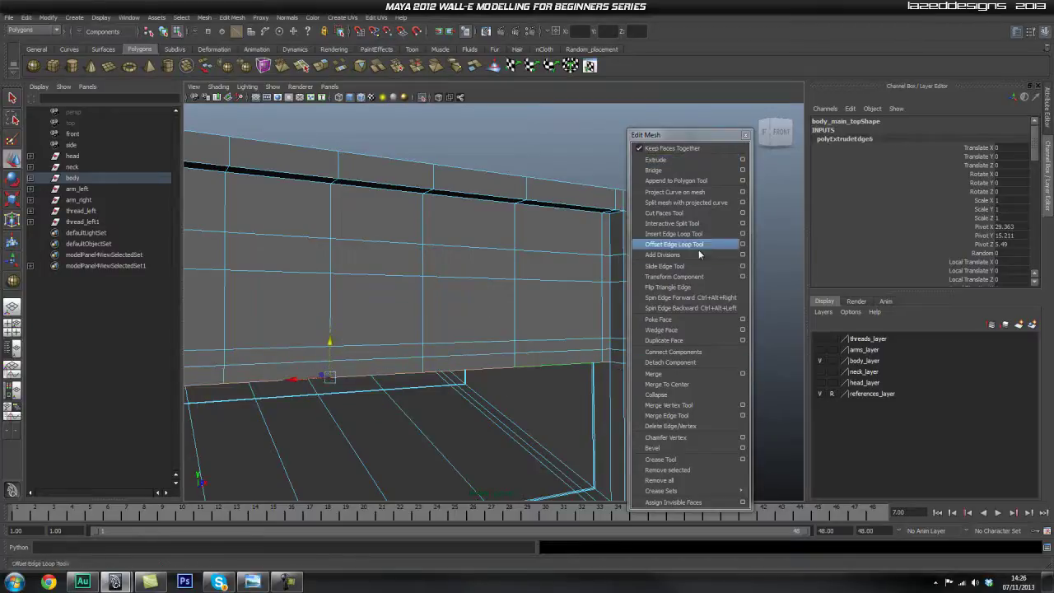
# - Extrude the panel's lower edge down to the bottom of the door opening and snap it to the lower corner vertex
pyautogui.click(656, 160)
pyautogui.keyDown('alt'); pyautogui.moveTo(515, 450); pyautogui.dragTo(506, 321, button='middle'); pyautogui.keyUp('alt')
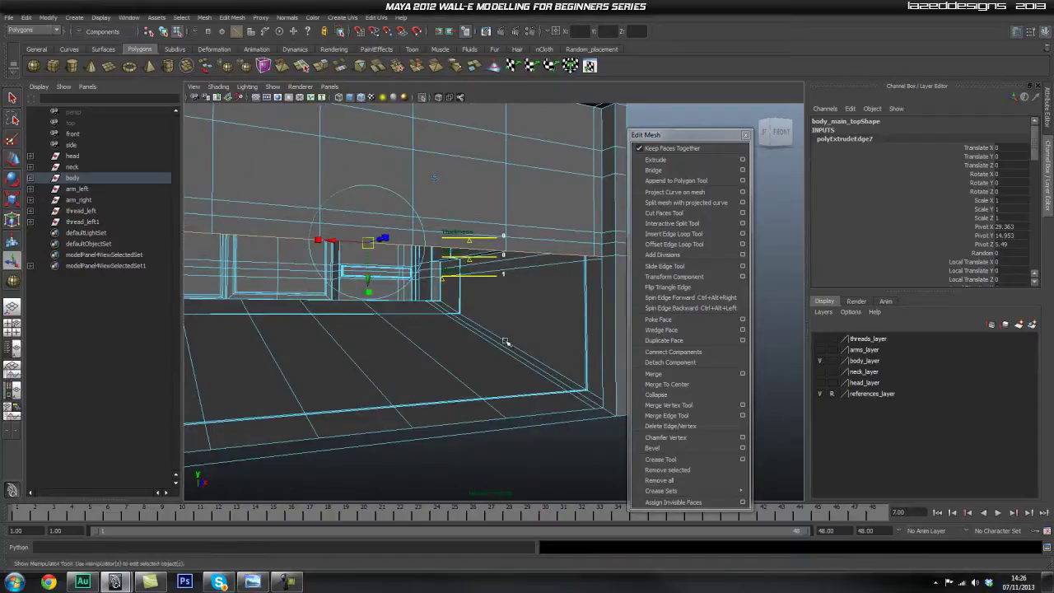
pyautogui.press('w')
pyautogui.moveTo(319, 222); pyautogui.dragTo(318, 341)
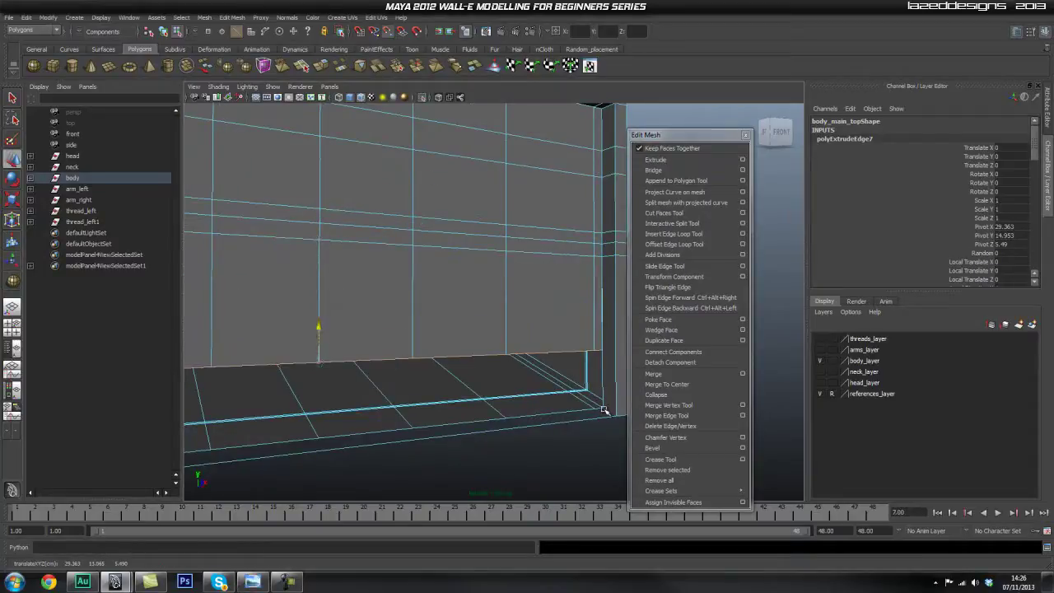
pyautogui.moveTo(603, 409); pyautogui.dragTo(605, 411, button='middle')
# - Switch to vertex selection and merge the first overlapping vertices where the new panel's upper rows meet the side column
pyautogui.keyDown('alt'); pyautogui.moveTo(379, 463); pyautogui.dragTo(428, 353); pyautogui.keyUp('alt')
pyautogui.keyDown('alt'); pyautogui.moveTo(428, 352); pyautogui.dragTo(433, 396, button='middle'); pyautogui.keyUp('alt')
pyautogui.keyDown('alt'); pyautogui.moveTo(433, 395); pyautogui.dragTo(428, 395); pyautogui.keyUp('alt')
pyautogui.scroll(3, 429, 395)
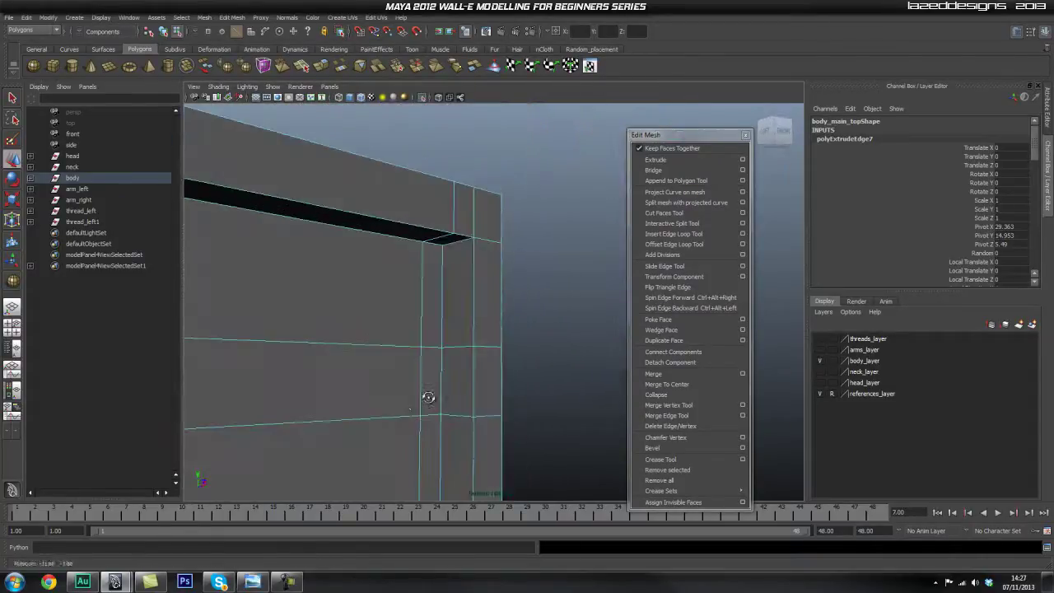
pyautogui.keyDown('alt'); pyautogui.moveTo(428, 395); pyautogui.dragTo(388, 348, button='middle'); pyautogui.keyUp('alt')
pyautogui.scroll(3, 395, 358)
pyautogui.keyDown('alt'); pyautogui.moveTo(401, 364); pyautogui.dragTo(381, 349); pyautogui.keyUp('alt')
pyautogui.press('q')
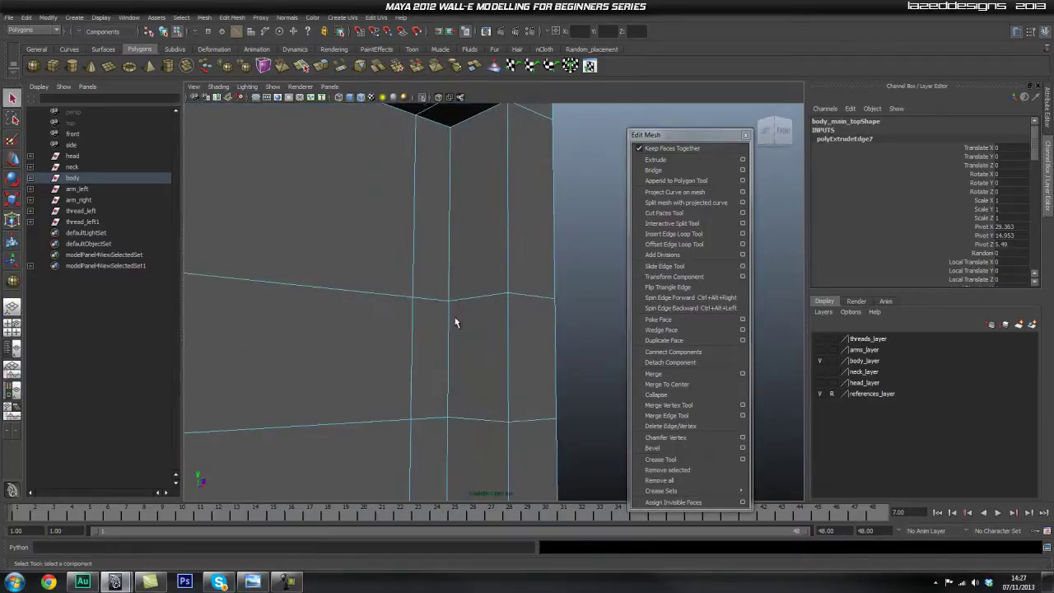
pyautogui.keyDown('alt'); pyautogui.moveTo(393, 337); pyautogui.dragTo(459, 351, button='right'); pyautogui.keyUp('alt')
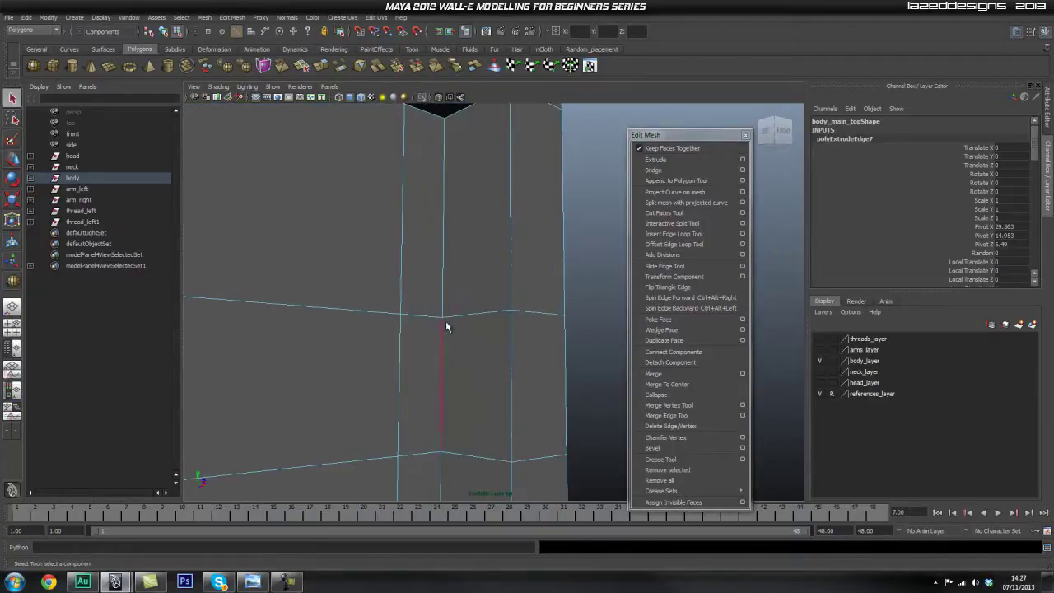
pyautogui.rightClick(423, 341)
pyautogui.keyDown('alt'); pyautogui.moveTo(459, 332); pyautogui.dragTo(500, 308); pyautogui.keyUp('alt')
pyautogui.keyDown('shift'); pyautogui.moveTo(459, 332); pyautogui.dragTo(519, 292, button='right'); pyautogui.keyUp('shift')
# - Merge the four remaining overlapping vertex pairs down the seam between the panel rows and the side column
pyautogui.keyDown('alt'); pyautogui.moveTo(489, 375); pyautogui.dragTo(503, 330, button='middle'); pyautogui.keyUp('alt')
pyautogui.keyDown('shift'); pyautogui.moveTo(477, 334); pyautogui.dragTo(515, 287, button='right'); pyautogui.keyUp('shift')
pyautogui.keyDown('alt'); pyautogui.moveTo(486, 242); pyautogui.dragTo(497, 354, button='middle'); pyautogui.keyUp('alt')
pyautogui.keyDown('shift'); pyautogui.moveTo(481, 311); pyautogui.dragTo(518, 264, button='right'); pyautogui.keyUp('shift')
pyautogui.keyDown('alt'); pyautogui.moveTo(497, 354); pyautogui.dragTo(497, 280, button='middle'); pyautogui.keyUp('alt')
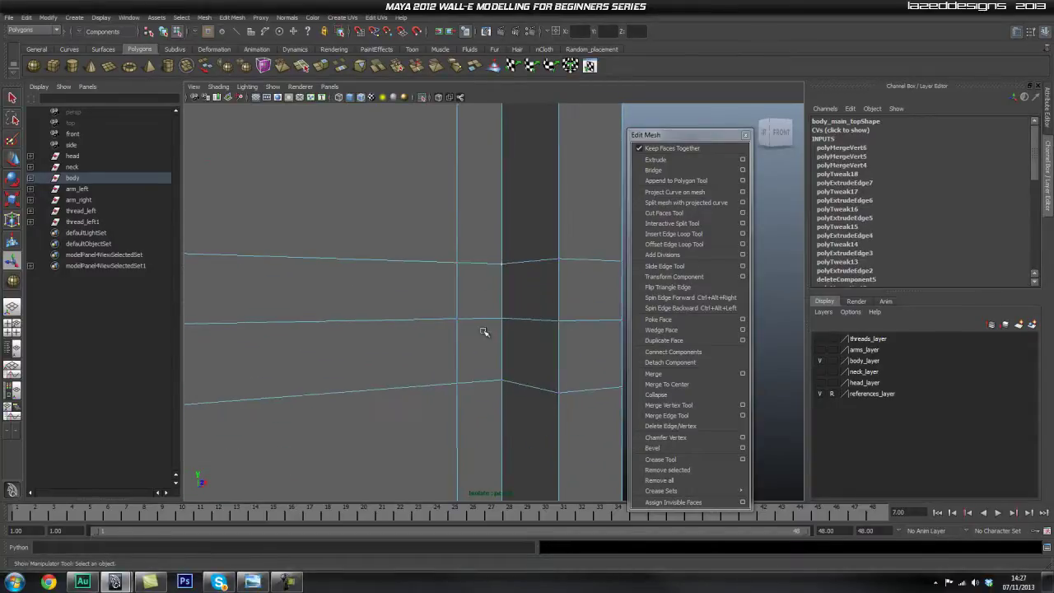
pyautogui.keyDown('shift'); pyautogui.moveTo(487, 294); pyautogui.dragTo(527, 249, button='right'); pyautogui.keyUp('shift')
pyautogui.keyDown('alt'); pyautogui.moveTo(499, 322); pyautogui.dragTo(468, 290, button='middle'); pyautogui.keyUp('alt')
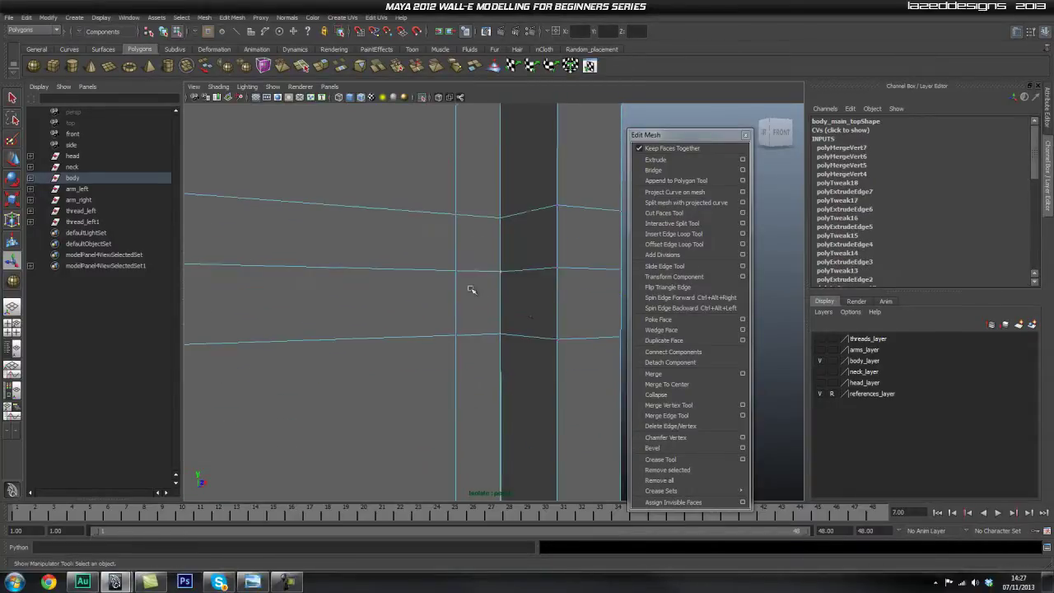
pyautogui.keyDown('shift'); pyautogui.moveTo(482, 320); pyautogui.dragTo(518, 272, button='right'); pyautogui.keyUp('shift')
# - Merge the panel's bottom corner vertex and its neighbouring bottom vertex into the frame using the Merge Vertex Tool
pyautogui.keyDown('alt'); pyautogui.moveTo(437, 421); pyautogui.dragTo(506, 394, button='middle'); pyautogui.keyUp('alt')
pyautogui.keyDown('alt'); pyautogui.moveTo(505, 394); pyautogui.dragTo(748, 452, button='right'); pyautogui.keyUp('alt')
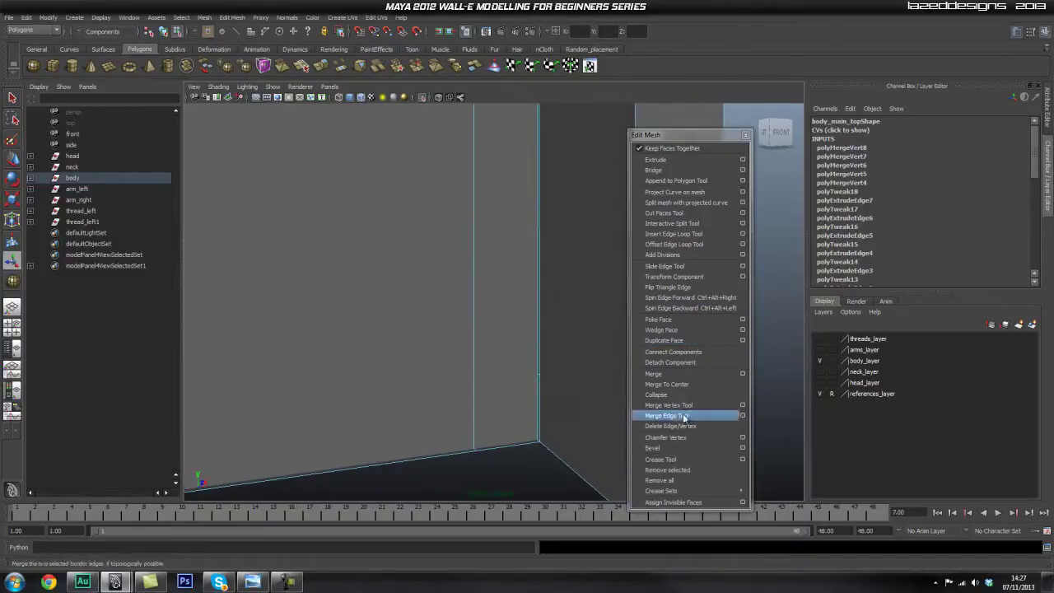
pyautogui.click(668, 405)
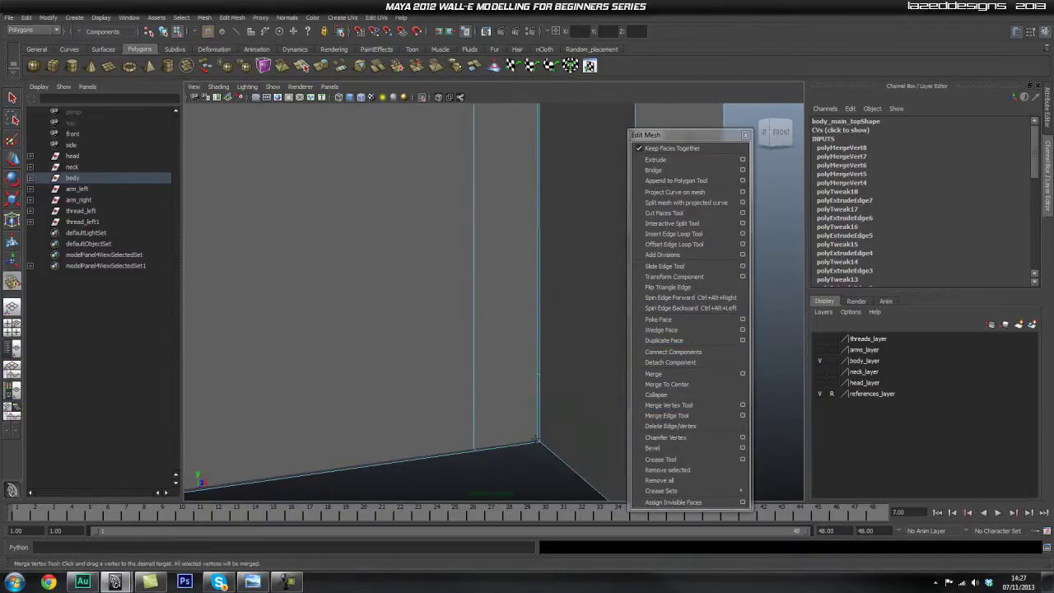
pyautogui.moveTo(537, 441); pyautogui.dragTo(540, 443)
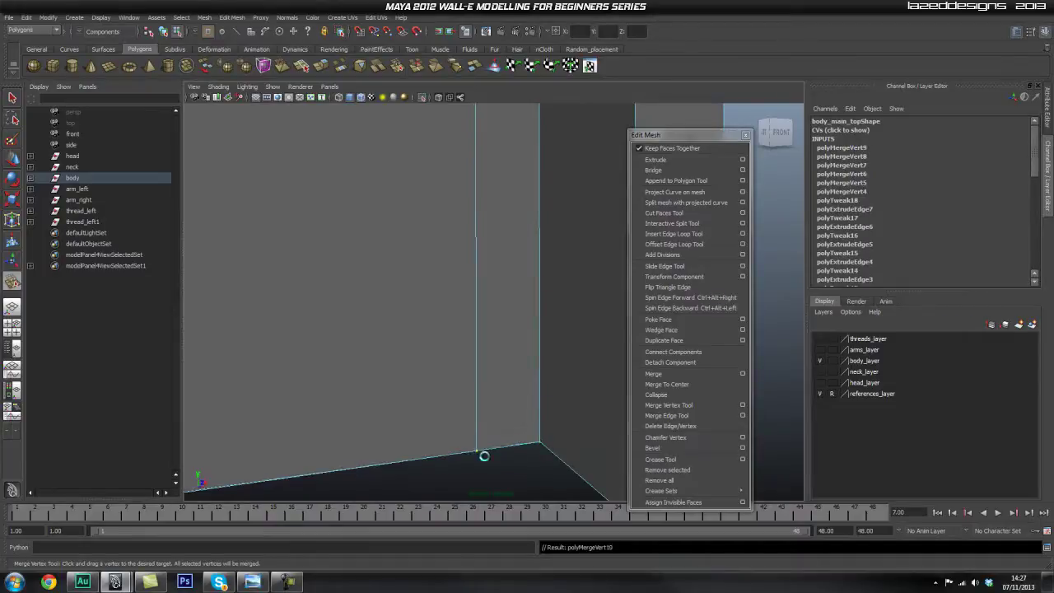
pyautogui.moveTo(475, 449); pyautogui.dragTo(477, 451)
# - Try to move the next vertex along the panel's bottom edge downward to separate it from the frame's vertex
pyautogui.scroll(-3, 470, 445)
pyautogui.keyDown('alt'); pyautogui.moveTo(302, 390); pyautogui.dragTo(684, 355, button='middle'); pyautogui.keyUp('alt')
pyautogui.keyDown('alt'); pyautogui.moveTo(411, 375); pyautogui.dragTo(647, 360, button='middle'); pyautogui.keyUp('alt')
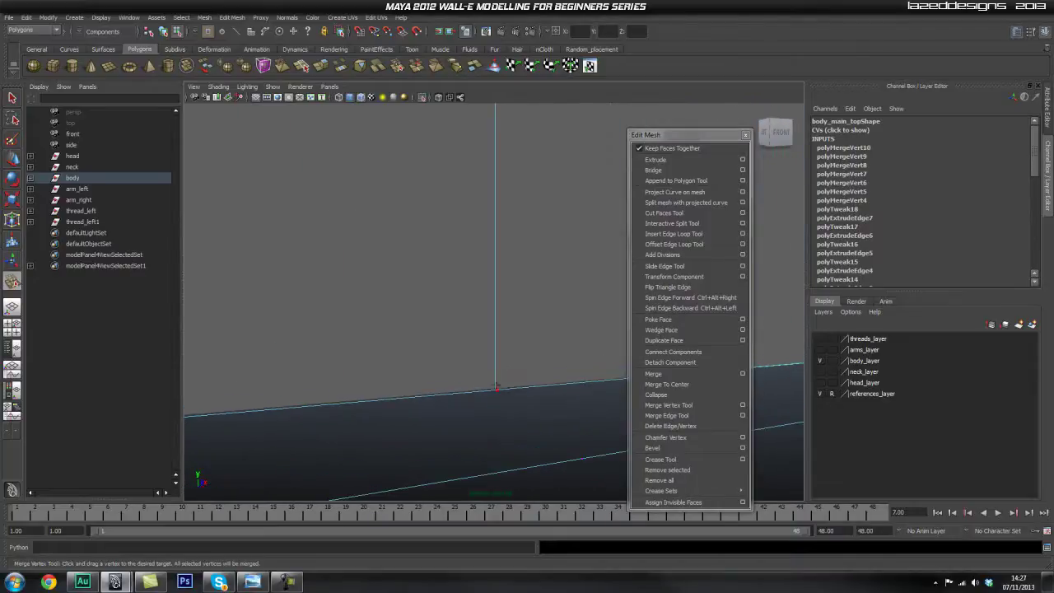
pyautogui.keyDown('alt'); pyautogui.moveTo(414, 417); pyautogui.dragTo(455, 385, button='right'); pyautogui.keyUp('alt')
pyautogui.press('q')
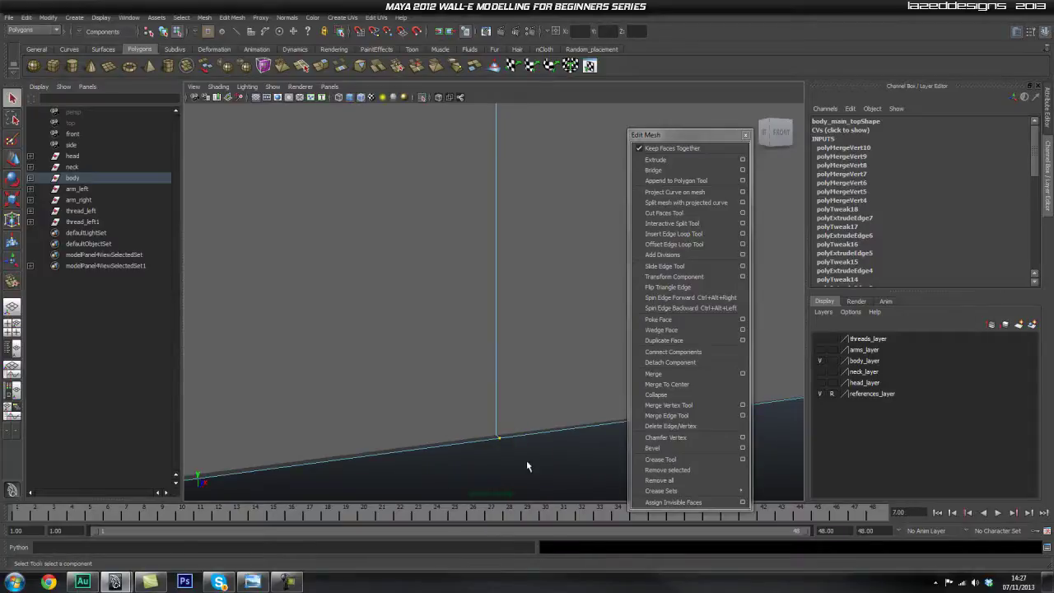
pyautogui.press('w')
pyautogui.moveTo(496, 398); pyautogui.dragTo(485, 444)
pyautogui.press('q')
# - Move the panel's bottom-edge vertex upward so it stands apart from the frame vertex beneath it
pyautogui.moveTo(538, 353)
pyautogui.mouseDown(button='right')
pyautogui.moveTo(565, 341)
pyautogui.moveTo(555, 344)
pyautogui.mouseUp(button='right')
pyautogui.moveTo(520, 346)
pyautogui.keyDown('alt'); pyautogui.mouseDown()
pyautogui.moveTo(558, 354)
pyautogui.moveTo(504, 425)
pyautogui.moveTo(515, 450)
pyautogui.mouseUp(); pyautogui.keyUp('alt')
pyautogui.press('4')
pyautogui.keyDown('alt'); pyautogui.moveTo(514, 450); pyautogui.dragTo(558, 445, button='right'); pyautogui.keyUp('alt')
pyautogui.keyDown('alt'); pyautogui.moveTo(559, 446); pyautogui.dragTo(549, 399, button='middle'); pyautogui.keyUp('alt')
pyautogui.keyDown('alt'); pyautogui.moveTo(542, 404); pyautogui.dragTo(495, 414, button='right'); pyautogui.keyUp('alt')
pyautogui.keyDown('alt'); pyautogui.moveTo(483, 239); pyautogui.dragTo(505, 405, button='middle'); pyautogui.keyUp('alt')
pyautogui.keyDown('alt'); pyautogui.moveTo(506, 404); pyautogui.dragTo(710, 377, button='right'); pyautogui.keyUp('alt')
pyautogui.moveTo(552, 344); pyautogui.dragTo(509, 349, button='right')
pyautogui.click(500, 392)
pyautogui.press('w')
pyautogui.moveTo(501, 381); pyautogui.dragTo(517, 332)
pyautogui.keyDown('alt'); pyautogui.moveTo(555, 423); pyautogui.dragTo(526, 394); pyautogui.keyUp('alt')
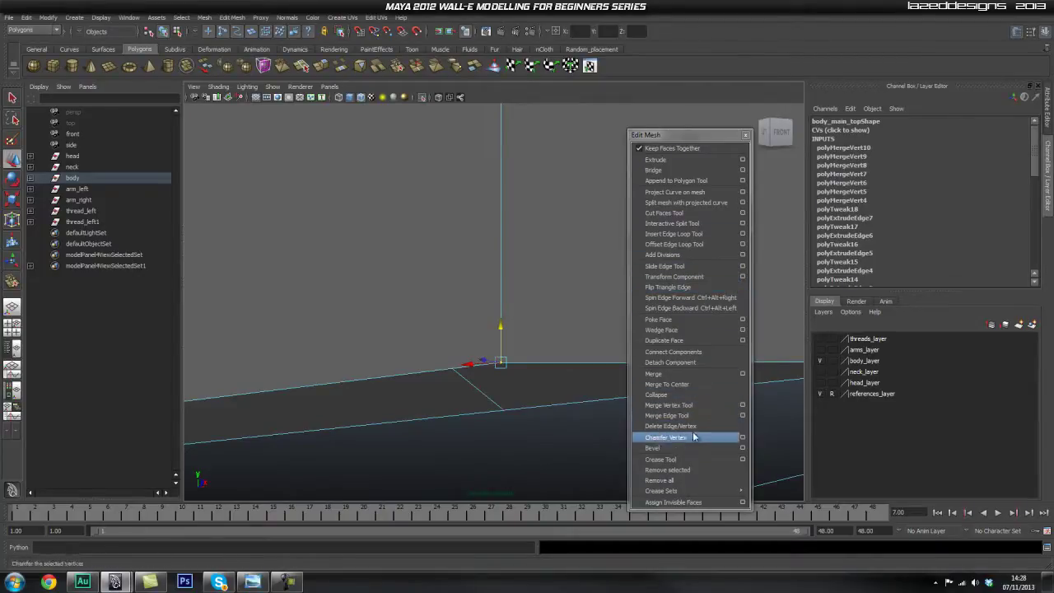
# - Merge the raised vertex and the next vertex along the panel's bottom edge into their matching frame vertices
pyautogui.click(692, 406)
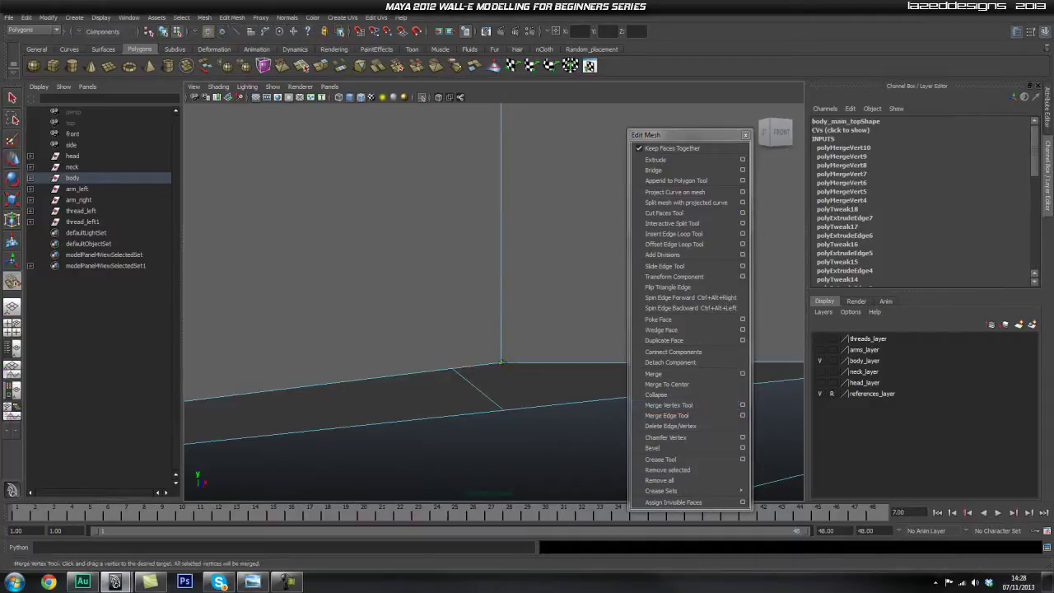
pyautogui.moveTo(504, 410); pyautogui.dragTo(506, 411)
pyautogui.keyDown('alt'); pyautogui.moveTo(356, 394); pyautogui.dragTo(554, 328, button='middle'); pyautogui.keyUp('alt')
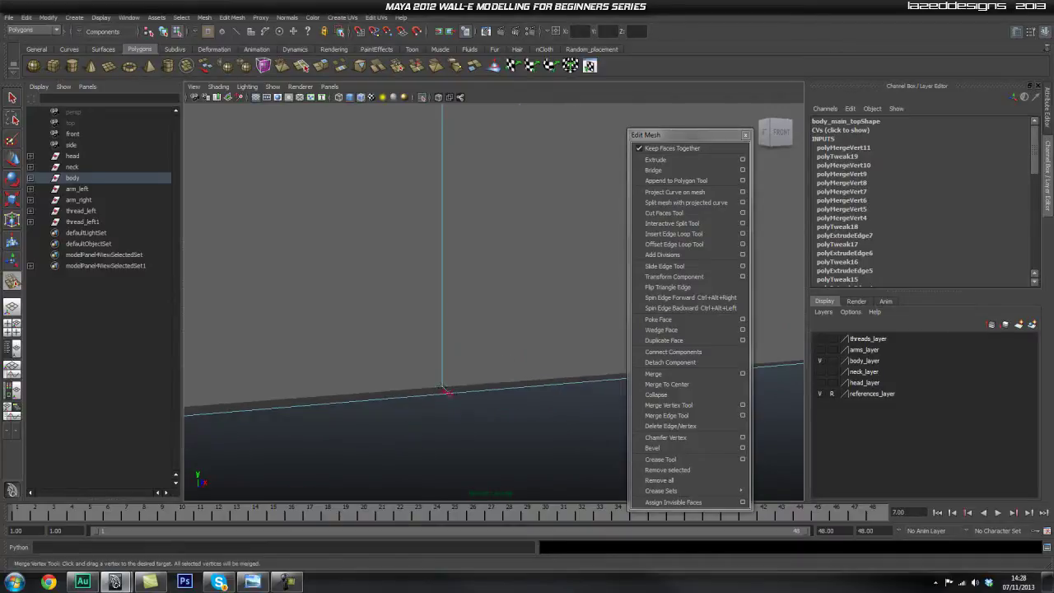
pyautogui.moveTo(443, 387); pyautogui.dragTo(449, 393)
# - Merge the following two vertices along the panel's bottom edge into the frame vertices, working from the underside
pyautogui.keyDown('alt'); pyautogui.moveTo(469, 411); pyautogui.dragTo(443, 333); pyautogui.keyUp('alt')
pyautogui.keyDown('alt'); pyautogui.moveTo(443, 333); pyautogui.dragTo(504, 365, button='middle'); pyautogui.keyUp('alt')
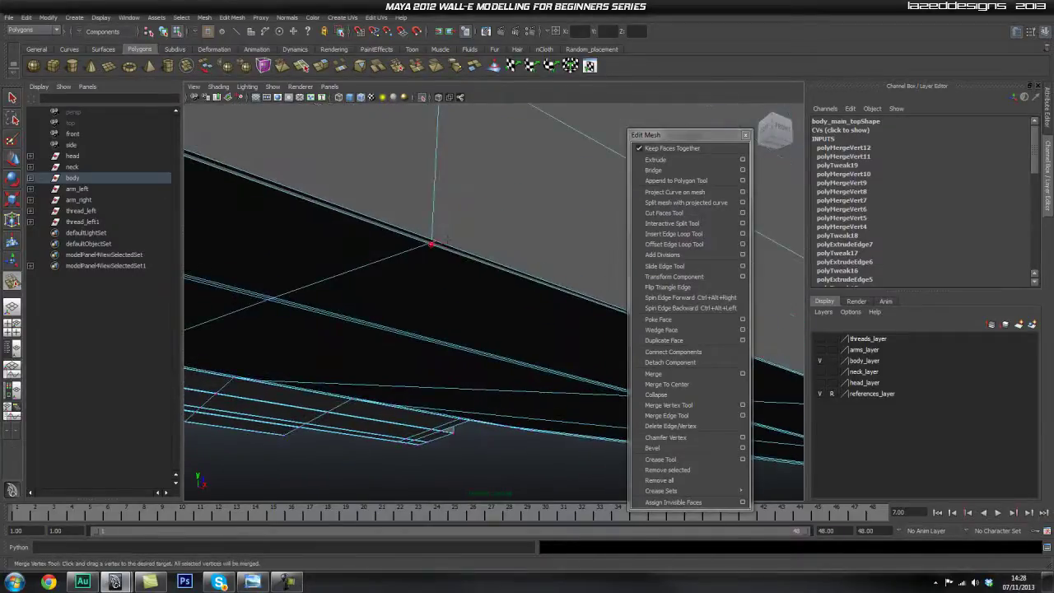
pyautogui.moveTo(435, 241); pyautogui.dragTo(432, 245)
pyautogui.keyDown('alt'); pyautogui.moveTo(437, 286); pyautogui.dragTo(526, 323, button='middle'); pyautogui.keyUp('alt')
pyautogui.keyDown('alt'); pyautogui.moveTo(526, 323); pyautogui.dragTo(438, 298); pyautogui.keyUp('alt')
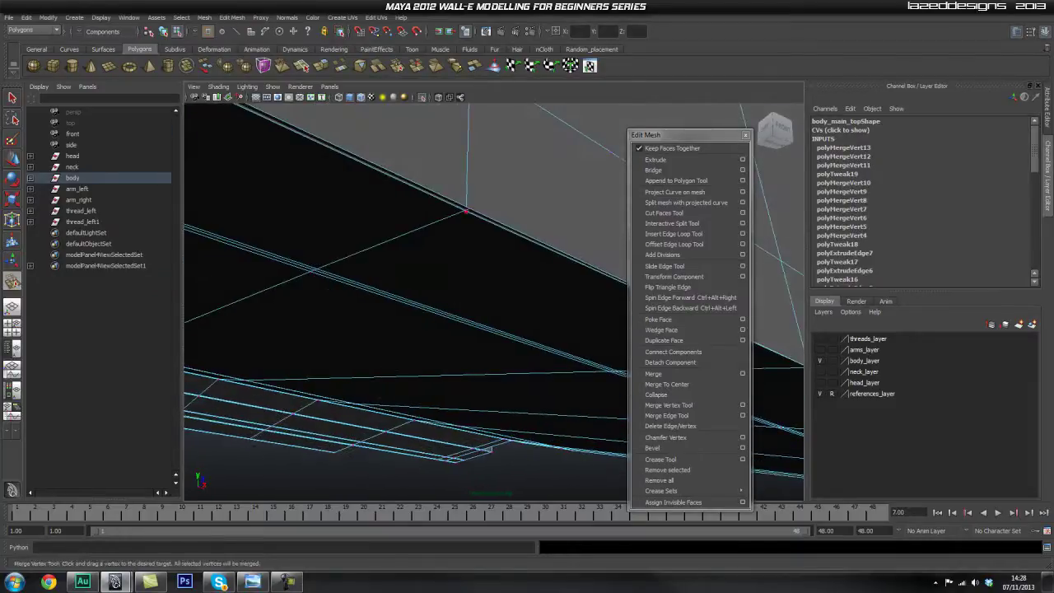
pyautogui.moveTo(470, 207); pyautogui.dragTo(467, 211)
pyautogui.keyDown('alt'); pyautogui.moveTo(329, 221); pyautogui.dragTo(518, 302, button='middle'); pyautogui.keyUp('alt')
pyautogui.keyDown('alt'); pyautogui.moveTo(518, 302); pyautogui.dragTo(458, 401); pyautogui.keyUp('alt')
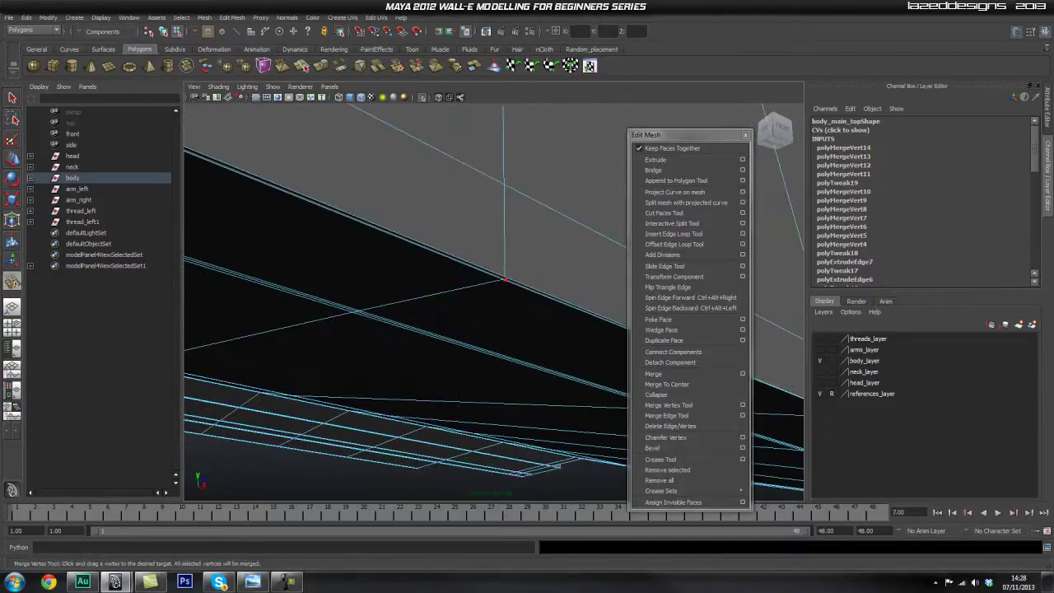
# - Merge the remaining vertices along the panel's bottom edge into their matching frame vertices
pyautogui.keyDown('alt'); pyautogui.moveTo(519, 284); pyautogui.dragTo(504, 306); pyautogui.keyUp('alt')
pyautogui.moveTo(520, 261); pyautogui.dragTo(519, 257)
pyautogui.hotkey('ctrl', 'z')
pyautogui.keyDown('alt'); pyautogui.moveTo(541, 294); pyautogui.dragTo(363, 280); pyautogui.keyUp('alt')
pyautogui.moveTo(439, 220)
pyautogui.keyDown('alt'); pyautogui.mouseDown()
pyautogui.moveTo(484, 221)
pyautogui.moveTo(442, 224)
pyautogui.mouseUp(); pyautogui.keyUp('alt')
pyautogui.keyDown('alt'); pyautogui.moveTo(441, 224); pyautogui.dragTo(462, 324, button='middle'); pyautogui.keyUp('alt')
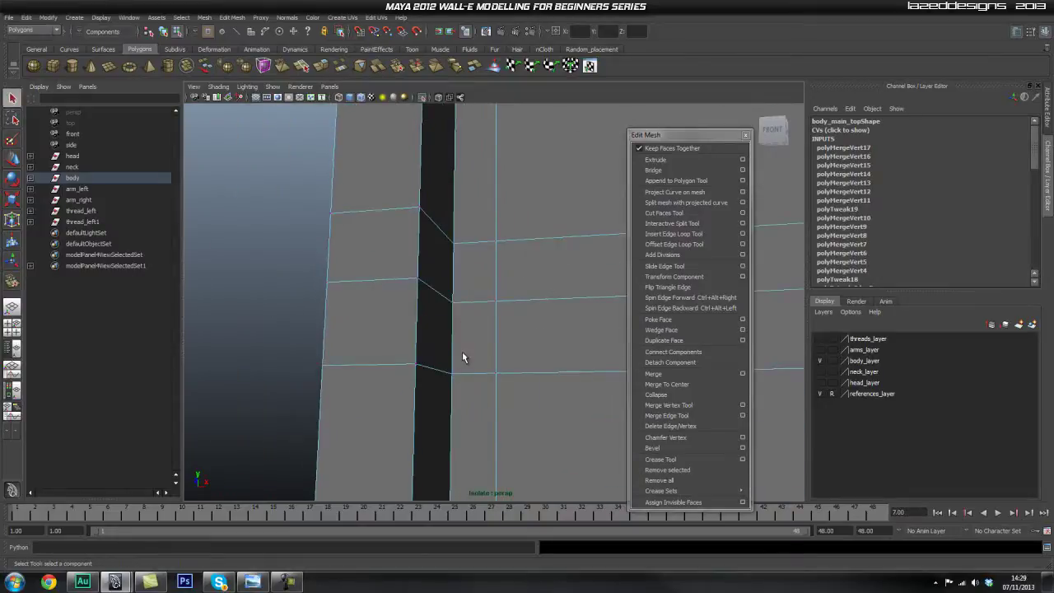
# - Merge the overlapping vertices at the lower end of the panel's side edge with Merge Vertices
pyautogui.keyDown('shift'); pyautogui.rightClick(462, 357); pyautogui.keyUp('shift')
pyautogui.keyDown('shift'); pyautogui.rightClick(448, 337); pyautogui.keyUp('shift')
pyautogui.keyDown('shift'); pyautogui.moveTo(447, 336); pyautogui.dragTo(499, 291, button='right'); pyautogui.keyUp('shift')
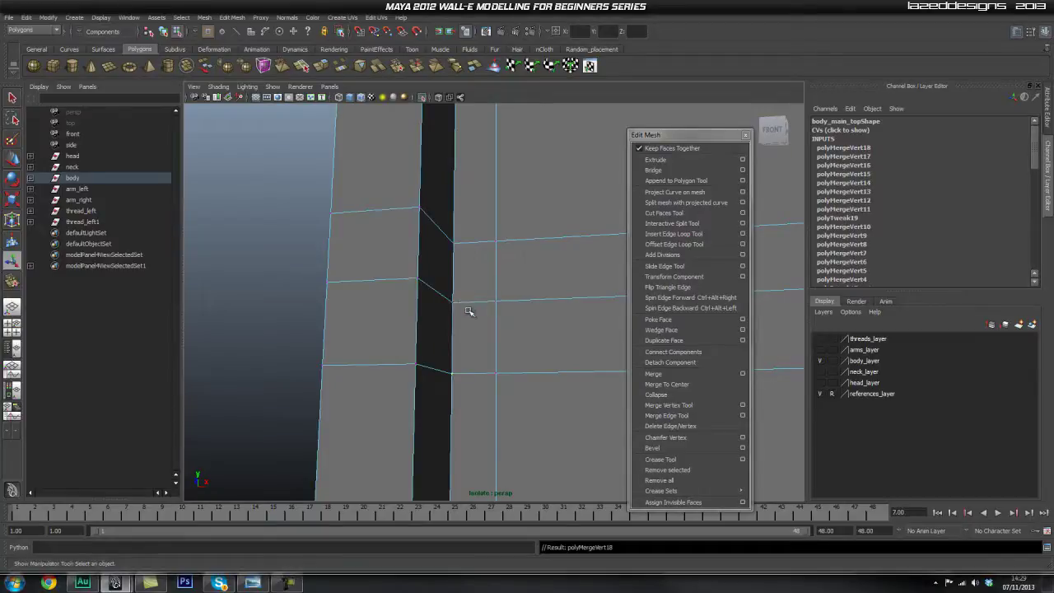
# - Try moving the vertex on the panel's side edge downward to test whether it is welded
pyautogui.keyDown('alt'); pyautogui.moveTo(454, 334); pyautogui.dragTo(502, 409, button='right'); pyautogui.keyUp('alt')
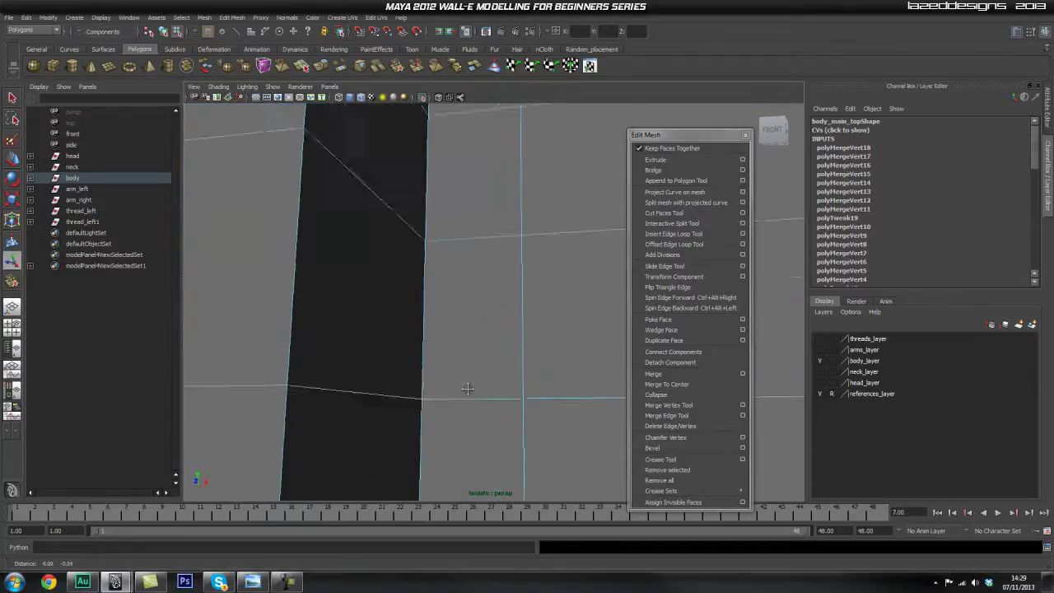
pyautogui.keyDown('alt'); pyautogui.moveTo(463, 397); pyautogui.dragTo(450, 391, button='middle'); pyautogui.keyUp('alt')
pyautogui.press('w')
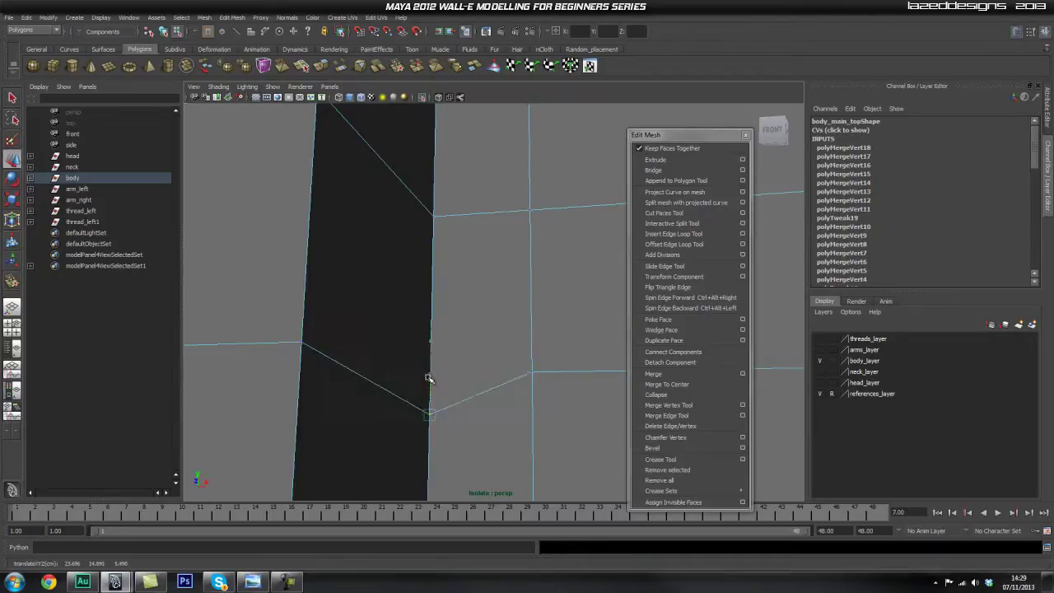
pyautogui.keyDown('alt'); pyautogui.moveTo(475, 270); pyautogui.dragTo(471, 303, button='middle'); pyautogui.keyUp('alt')
pyautogui.keyDown('alt'); pyautogui.moveTo(471, 303); pyautogui.dragTo(475, 327); pyautogui.keyUp('alt')
pyautogui.click(448, 339)
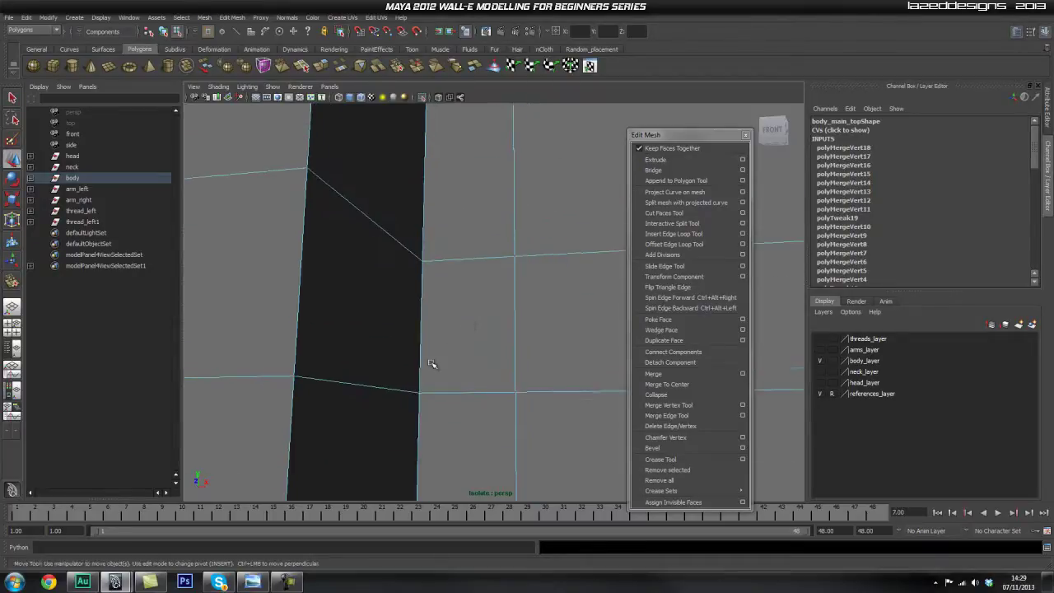
# - Merge the overlapping vertices at the tested point and at the next point up the panel's side edge
pyautogui.keyDown('shift'); pyautogui.moveTo(404, 351); pyautogui.dragTo(404, 338, button='right'); pyautogui.keyUp('shift')
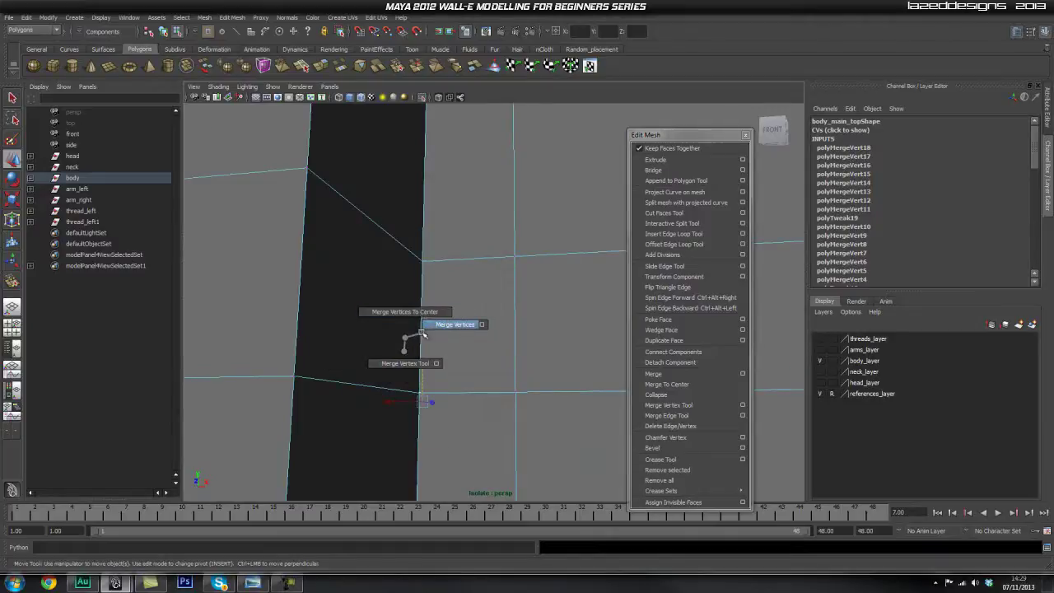
pyautogui.keyDown('alt'); pyautogui.moveTo(452, 315); pyautogui.dragTo(449, 337, button='middle'); pyautogui.keyUp('alt')
pyautogui.keyDown('shift'); pyautogui.moveTo(417, 290); pyautogui.dragTo(472, 265, button='right'); pyautogui.keyUp('shift')
# - Merge the overlapping vertices at the following two points up the panel's side edge
pyautogui.keyDown('alt'); pyautogui.moveTo(507, 191); pyautogui.dragTo(519, 380, button='middle'); pyautogui.keyUp('alt')
pyautogui.keyDown('alt'); pyautogui.moveTo(512, 198); pyautogui.dragTo(503, 325, button='middle'); pyautogui.keyUp('alt')
pyautogui.moveTo(448, 310); pyautogui.dragTo(400, 381)
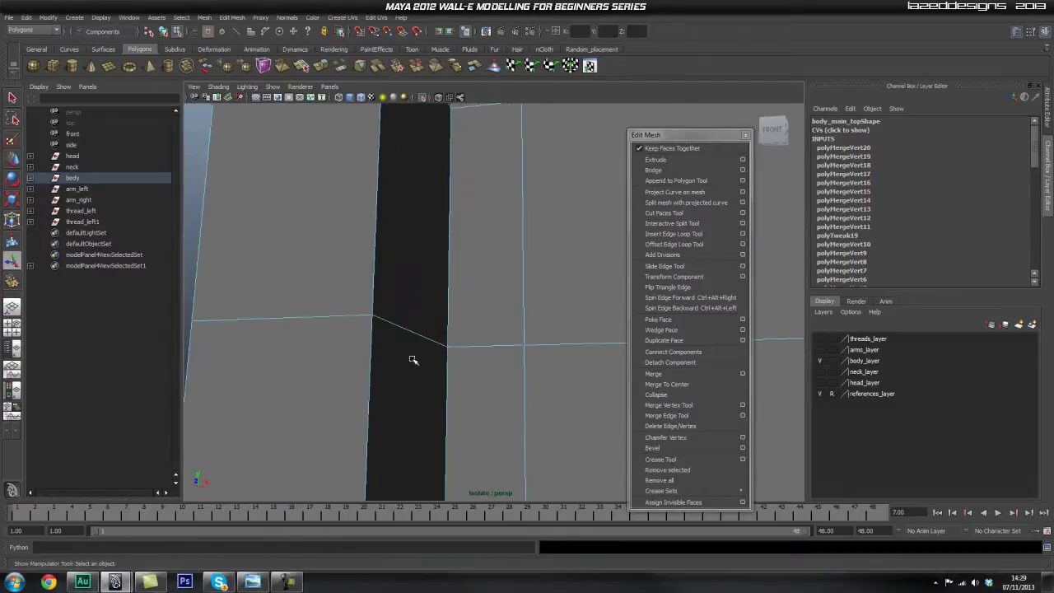
pyautogui.keyDown('shift'); pyautogui.moveTo(442, 286); pyautogui.dragTo(489, 238, button='right'); pyautogui.keyUp('shift')
pyautogui.keyDown('alt'); pyautogui.moveTo(484, 175); pyautogui.dragTo(472, 384, button='middle'); pyautogui.keyUp('alt')
pyautogui.moveTo(423, 415)
pyautogui.keyDown('shift'); pyautogui.mouseDown(button='right')
pyautogui.moveTo(419, 369)
pyautogui.moveTo(462, 353)
pyautogui.mouseUp(button='right'); pyautogui.keyUp('shift')
# - Merge the overlapping vertices at the panel's upper corner and at the adjacent point along the top edge
pyautogui.keyDown('alt'); pyautogui.moveTo(463, 140); pyautogui.dragTo(468, 297, button='middle'); pyautogui.keyUp('alt')
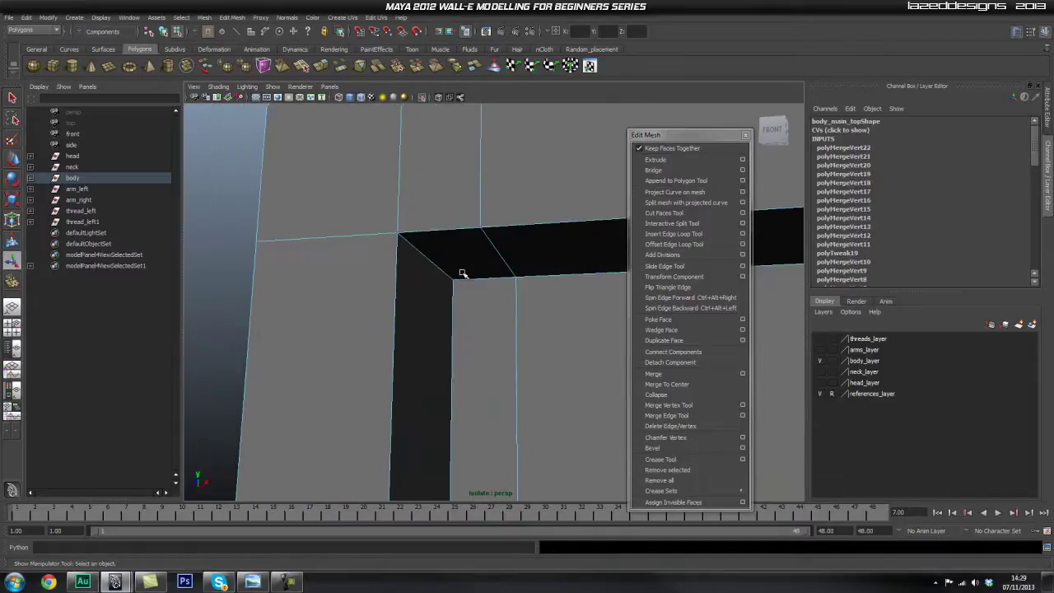
pyautogui.moveTo(440, 316)
pyautogui.keyDown('shift'); pyautogui.mouseDown(button='right')
pyautogui.moveTo(482, 266)
pyautogui.moveTo(530, 266)
pyautogui.mouseUp(button='right'); pyautogui.keyUp('shift')
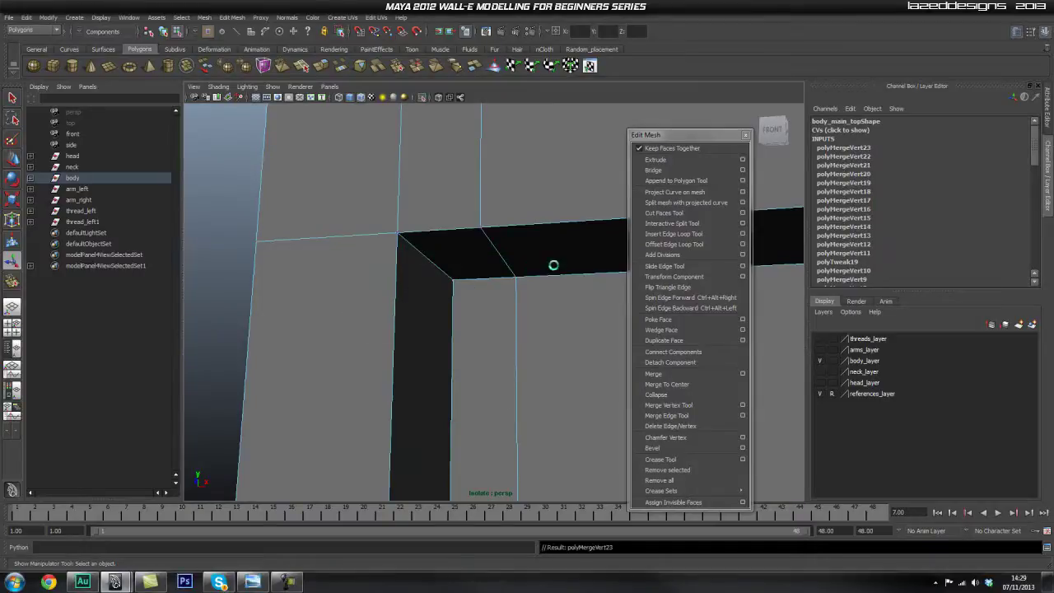
pyautogui.keyDown('shift'); pyautogui.moveTo(492, 315); pyautogui.dragTo(524, 277, button='right'); pyautogui.keyUp('shift')
pyautogui.keyDown('alt'); pyautogui.moveTo(555, 327); pyautogui.dragTo(438, 365, button='middle'); pyautogui.keyUp('alt')
pyautogui.scroll(-4, 461, 363)
pyautogui.keyDown('alt'); pyautogui.moveTo(537, 343); pyautogui.dragTo(479, 317, button='middle'); pyautogui.keyUp('alt')
pyautogui.scroll(-5, 357, 325)
pyautogui.keyDown('alt'); pyautogui.moveTo(358, 324); pyautogui.dragTo(406, 264, button='middle'); pyautogui.keyUp('alt')
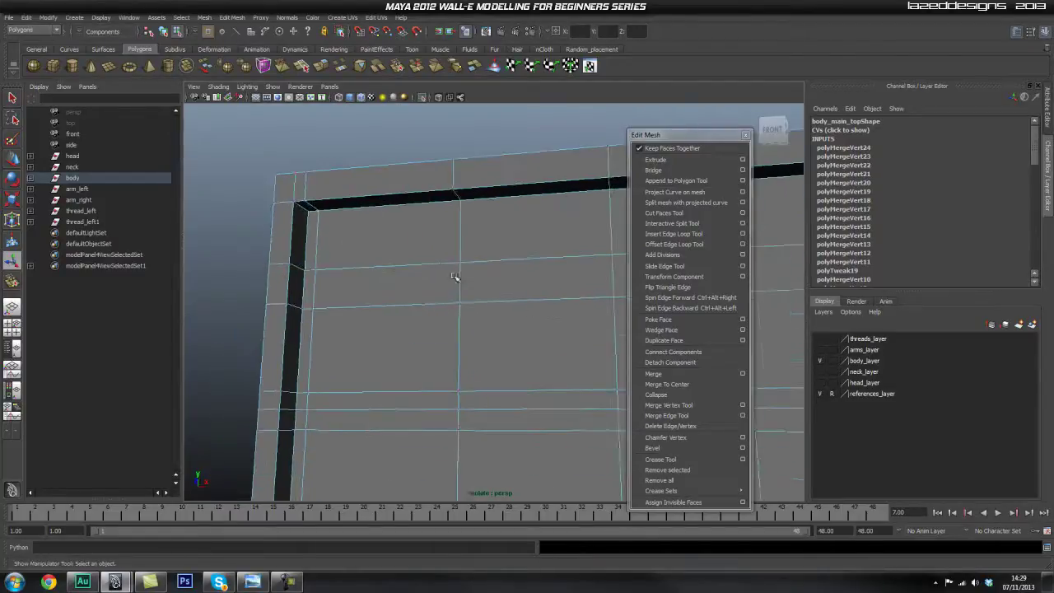
# - Return to object mode and select the body main top mesh
pyautogui.scroll(-4, 458, 346)
pyautogui.keyDown('alt'); pyautogui.moveTo(459, 346); pyautogui.dragTo(507, 372); pyautogui.keyUp('alt')
pyautogui.keyDown('alt'); pyautogui.moveTo(507, 373); pyautogui.dragTo(436, 345, button='middle'); pyautogui.keyUp('alt')
pyautogui.press('q')
pyautogui.moveTo(521, 355); pyautogui.dragTo(568, 339, button='right')
pyautogui.click(519, 348)
pyautogui.keyDown('alt'); pyautogui.moveTo(544, 412); pyautogui.dragTo(467, 395, button='middle'); pyautogui.keyUp('alt')
pyautogui.scroll(-1, 512, 404)
pyautogui.click(563, 417)
pyautogui.keyDown('alt'); pyautogui.moveTo(563, 418); pyautogui.dragTo(430, 365); pyautogui.keyUp('alt')
pyautogui.click(431, 365)
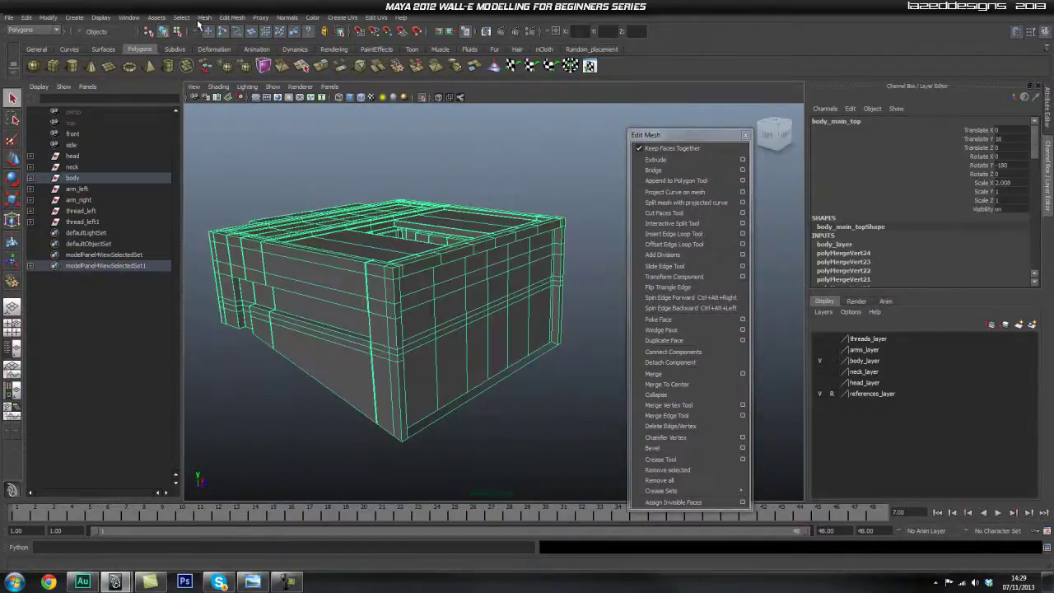
# - Run Cleanup on the selected mesh with Select matching polygons and Faces with more than 4 sides
pyautogui.click(204, 17)
pyautogui.click(249, 156)
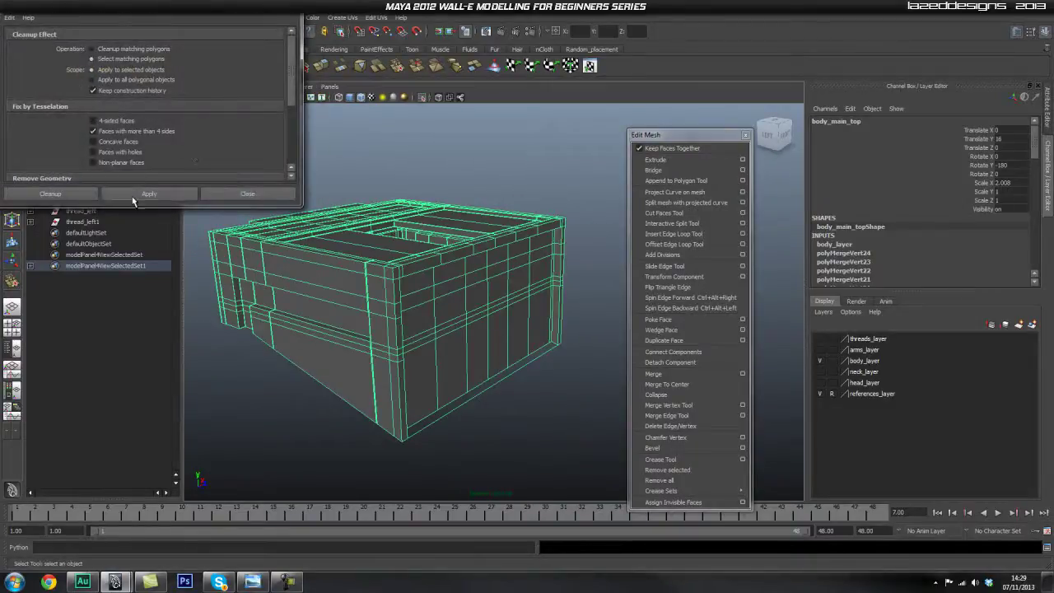
pyautogui.click(132, 194)
pyautogui.keyDown('alt'); pyautogui.moveTo(297, 313); pyautogui.dragTo(574, 391); pyautogui.keyUp('alt')
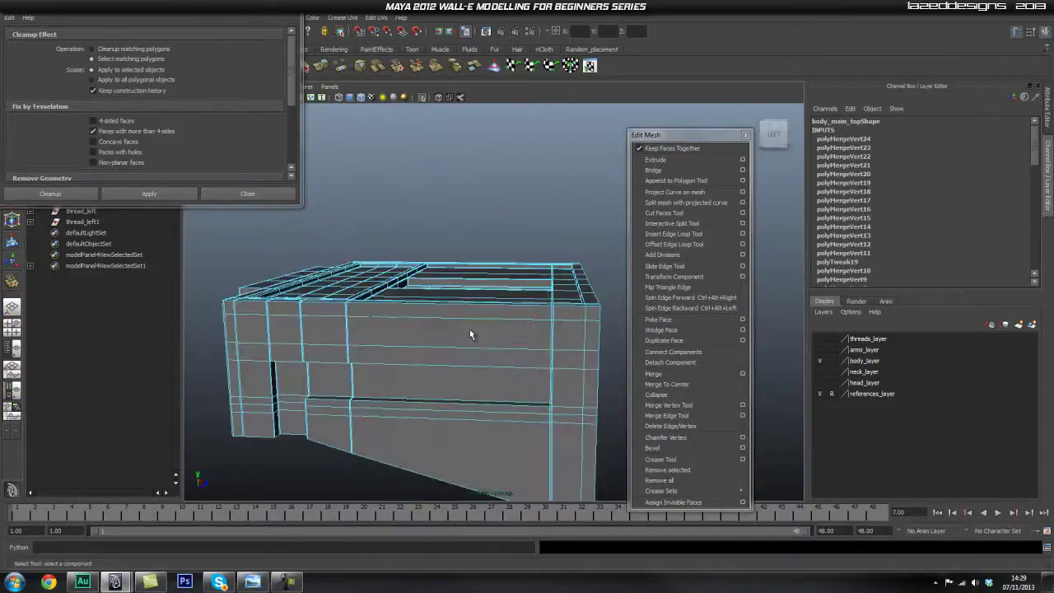
# - Reselect the mesh in object mode and rerun the Cleanup check for faces with more than 4 sides
pyautogui.rightClick(415, 330)
pyautogui.click(455, 320)
pyautogui.click(454, 262)
pyautogui.click(157, 193)
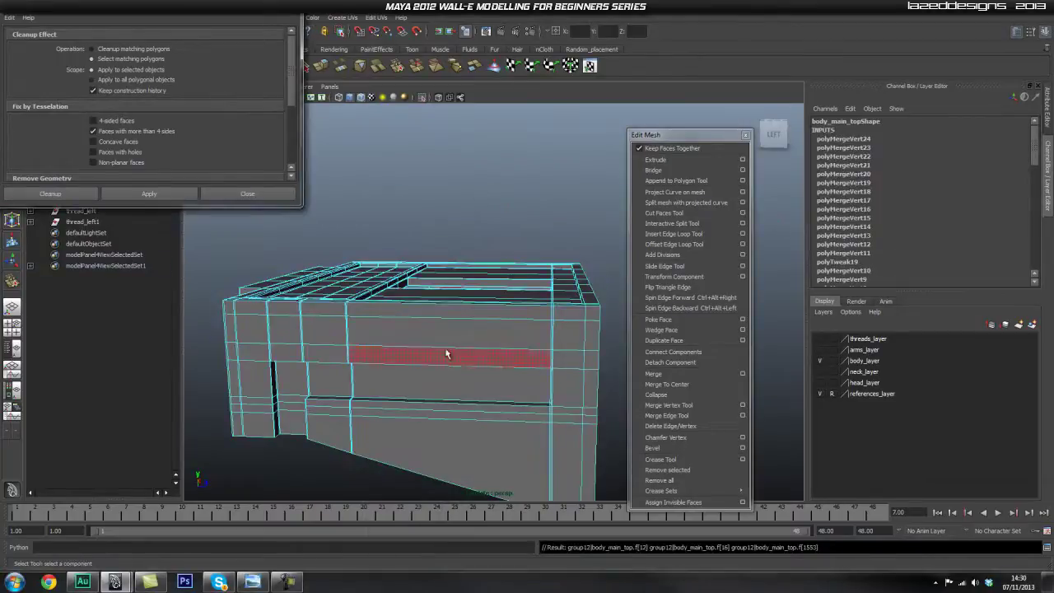
# - Isolate the faces flagged by Cleanup and locate them in the view
pyautogui.keyDown('alt'); pyautogui.moveTo(526, 202); pyautogui.dragTo(535, 358); pyautogui.keyUp('alt')
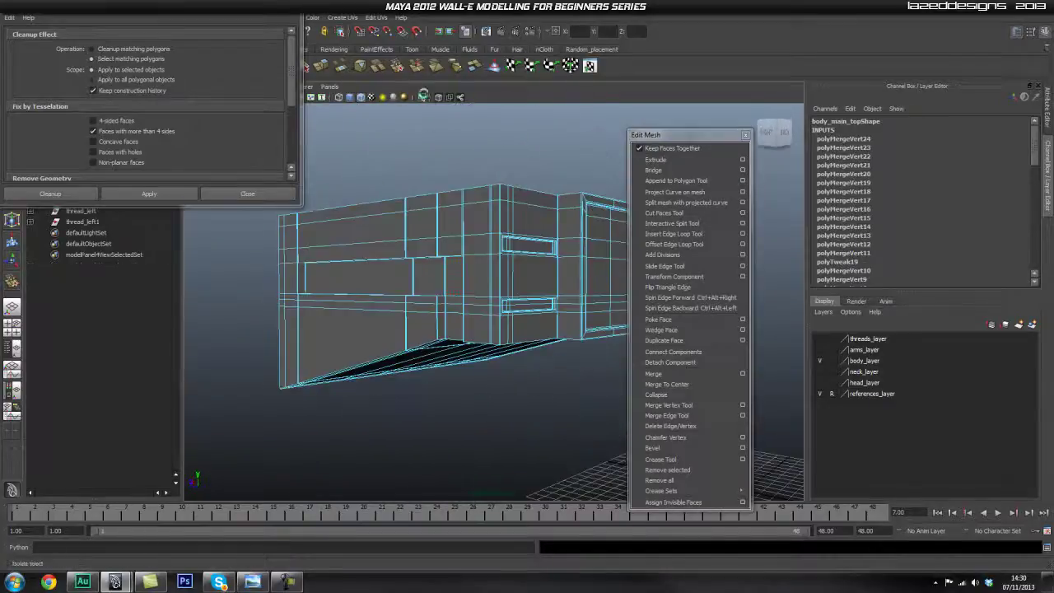
pyautogui.click(423, 96)
pyautogui.click(423, 96)
pyautogui.keyDown('alt'); pyautogui.moveTo(407, 180); pyautogui.dragTo(344, 221); pyautogui.keyUp('alt')
pyautogui.keyDown('alt'); pyautogui.moveTo(541, 243); pyautogui.dragTo(398, 171, button='middle'); pyautogui.keyUp('alt')
pyautogui.keyDown('alt'); pyautogui.moveTo(534, 287); pyautogui.dragTo(508, 264, button='middle'); pyautogui.keyUp('alt')
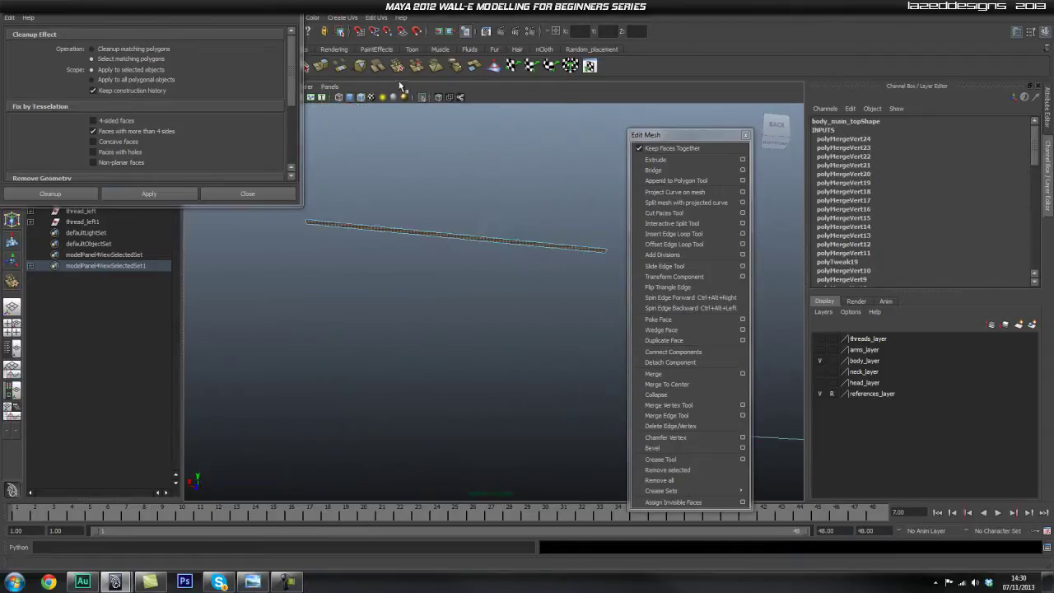
# - Show the whole mesh again and examine the flagged narrow face and its corner vertices up close
pyautogui.click(422, 97)
pyautogui.moveTo(544, 199)
pyautogui.keyDown('alt'); pyautogui.mouseDown(button='right')
pyautogui.moveTo(477, 205)
pyautogui.moveTo(532, 204)
pyautogui.mouseUp(button='right'); pyautogui.keyUp('alt')
pyautogui.keyDown('alt'); pyautogui.moveTo(533, 203); pyautogui.dragTo(465, 398); pyautogui.keyUp('alt')
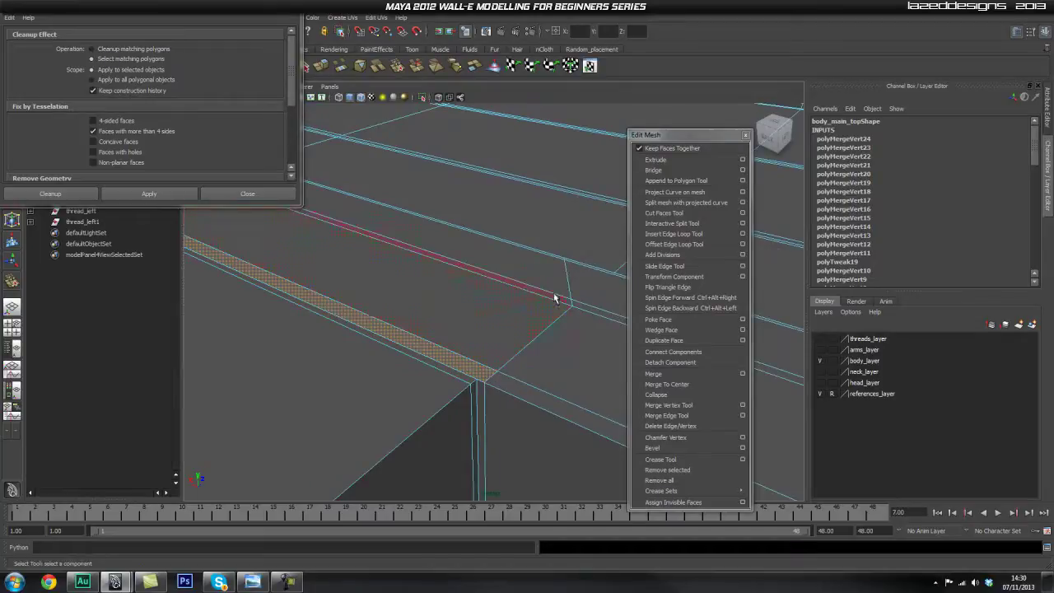
pyautogui.keyDown('alt'); pyautogui.moveTo(509, 313); pyautogui.dragTo(407, 358, button='right'); pyautogui.keyUp('alt')
pyautogui.keyDown('alt'); pyautogui.moveTo(406, 357); pyautogui.dragTo(426, 362); pyautogui.keyUp('alt')
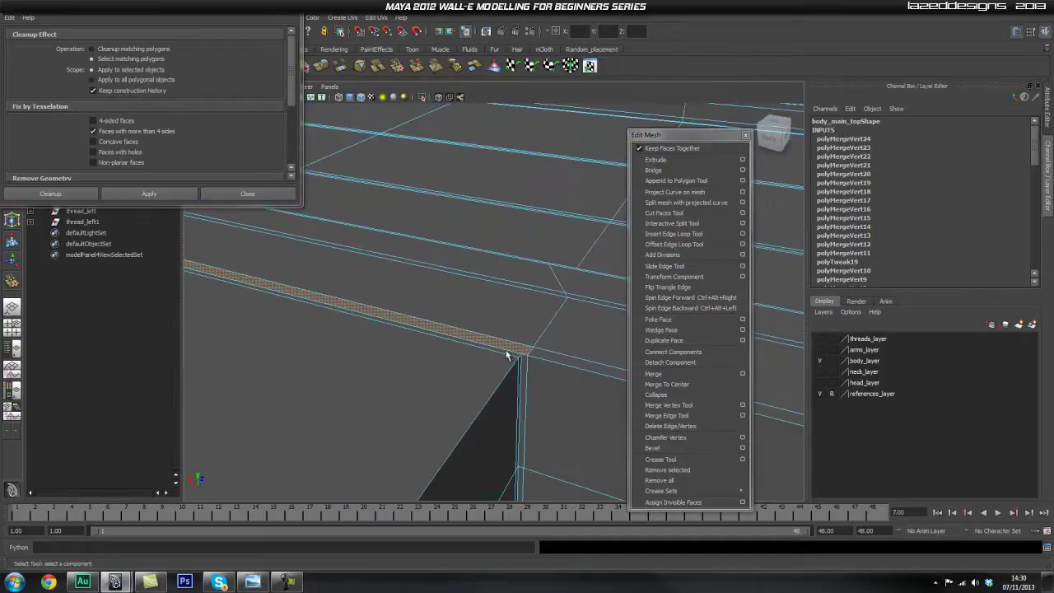
pyautogui.keyDown('alt'); pyautogui.moveTo(498, 350); pyautogui.dragTo(384, 360, button='right'); pyautogui.keyUp('alt')
pyautogui.keyDown('alt'); pyautogui.moveTo(384, 360); pyautogui.dragTo(437, 436); pyautogui.keyUp('alt')
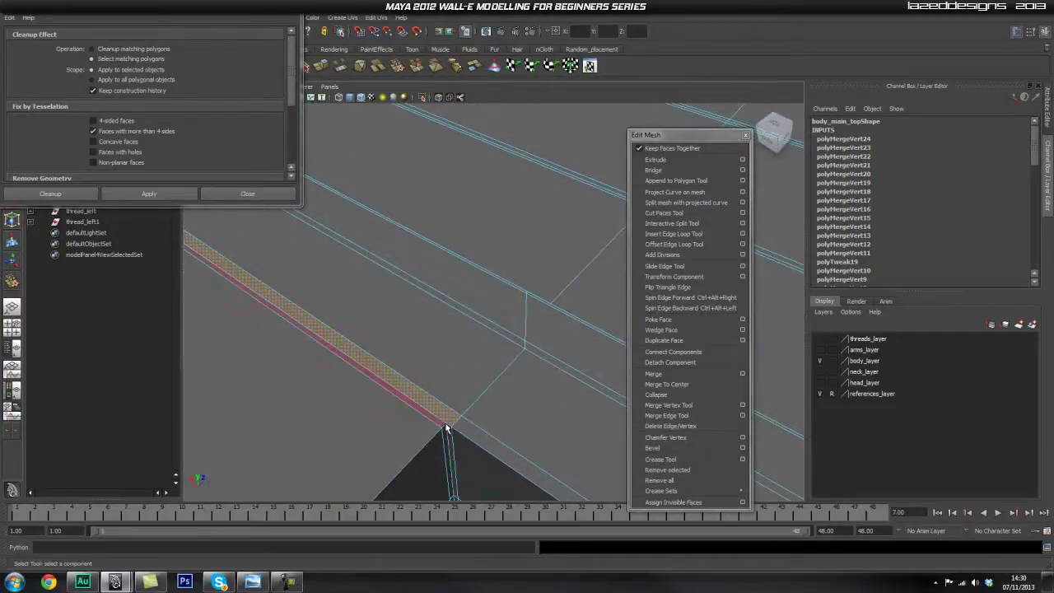
pyautogui.keyDown('alt'); pyautogui.moveTo(496, 380); pyautogui.dragTo(398, 379, button='right'); pyautogui.keyUp('alt')
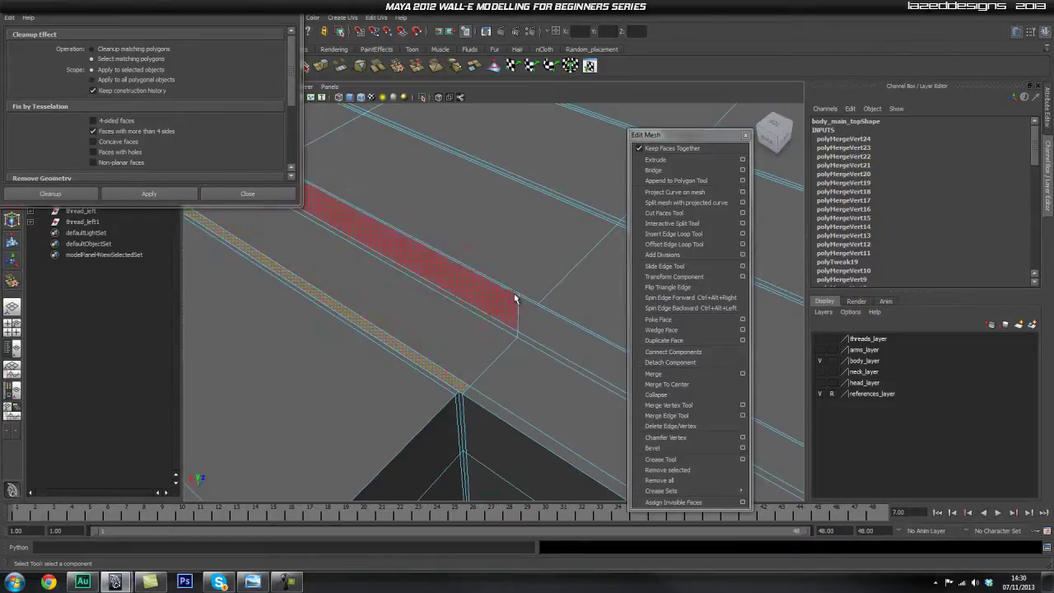
pyautogui.scroll(-4, 322, 261)
pyautogui.keyDown('alt'); pyautogui.moveTo(473, 359); pyautogui.dragTo(476, 265); pyautogui.keyUp('alt')
pyautogui.keyDown('alt'); pyautogui.moveTo(331, 280); pyautogui.dragTo(393, 378, button='middle'); pyautogui.keyUp('alt')
pyautogui.keyDown('alt'); pyautogui.moveTo(393, 379); pyautogui.dragTo(381, 346); pyautogui.keyUp('alt')
pyautogui.keyDown('alt'); pyautogui.moveTo(382, 345); pyautogui.dragTo(421, 332, button='right'); pyautogui.keyUp('alt')
pyautogui.keyDown('alt'); pyautogui.moveTo(421, 332); pyautogui.dragTo(414, 329, button='middle'); pyautogui.keyUp('alt')
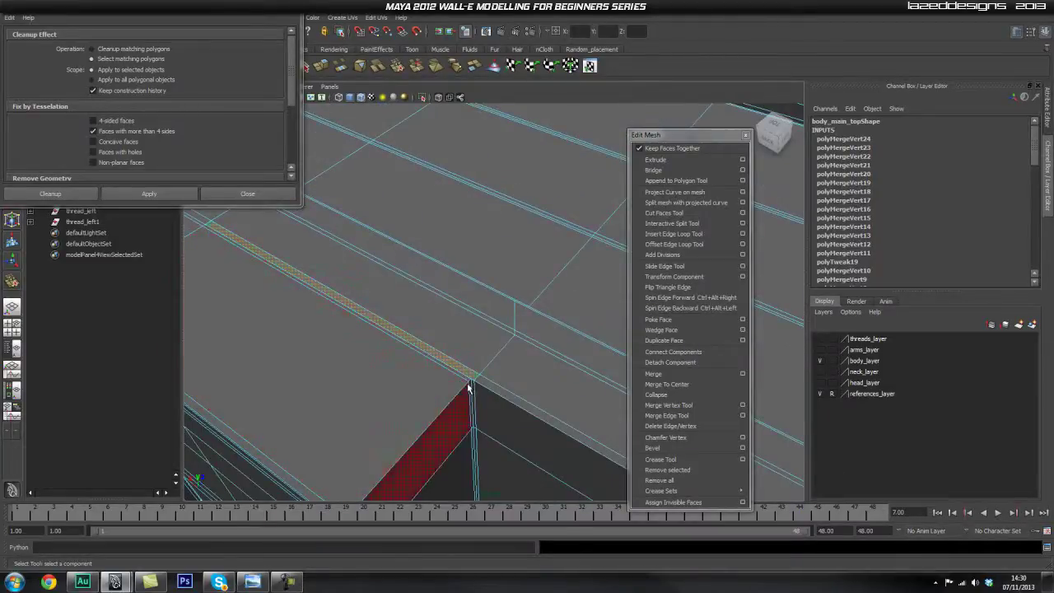
# - Select the body main top mesh, isolate it in the view and close the Cleanup options
pyautogui.keyDown('alt'); pyautogui.moveTo(541, 252); pyautogui.dragTo(502, 223, button='right'); pyautogui.keyUp('alt')
pyautogui.keyDown('alt'); pyautogui.moveTo(504, 275); pyautogui.dragTo(343, 285); pyautogui.keyUp('alt')
pyautogui.keyDown('alt'); pyautogui.moveTo(342, 285); pyautogui.dragTo(305, 288, button='middle'); pyautogui.keyUp('alt')
pyautogui.keyDown('alt'); pyautogui.moveTo(304, 289); pyautogui.dragTo(265, 265, button='right'); pyautogui.keyUp('alt')
pyautogui.keyDown('alt'); pyautogui.moveTo(424, 348); pyautogui.dragTo(346, 272); pyautogui.keyUp('alt')
pyautogui.keyDown('alt'); pyautogui.moveTo(346, 273); pyautogui.dragTo(428, 228, button='right'); pyautogui.keyUp('alt')
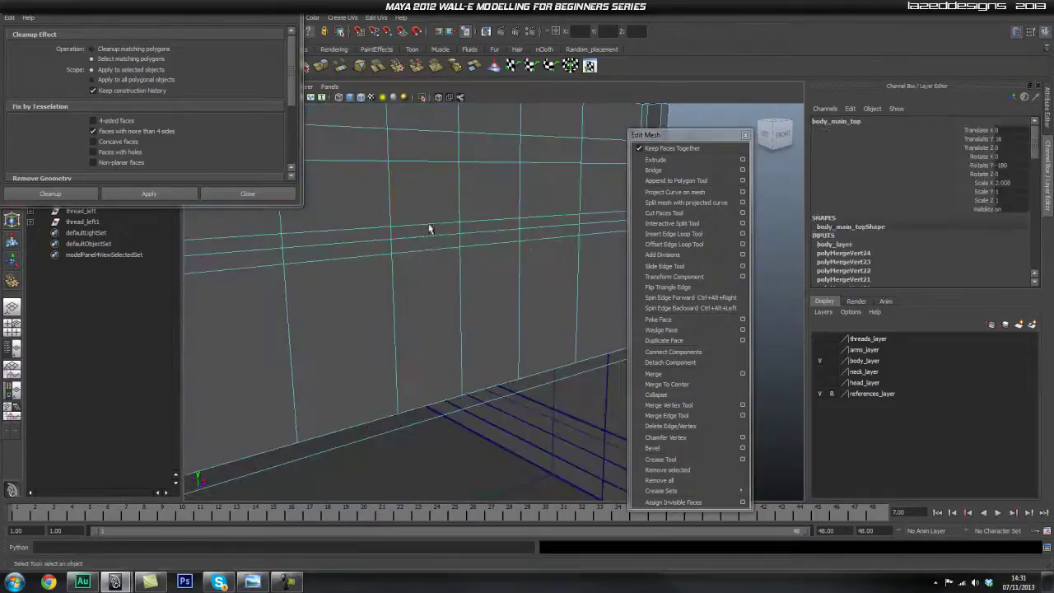
pyautogui.press('f')
pyautogui.click(424, 97)
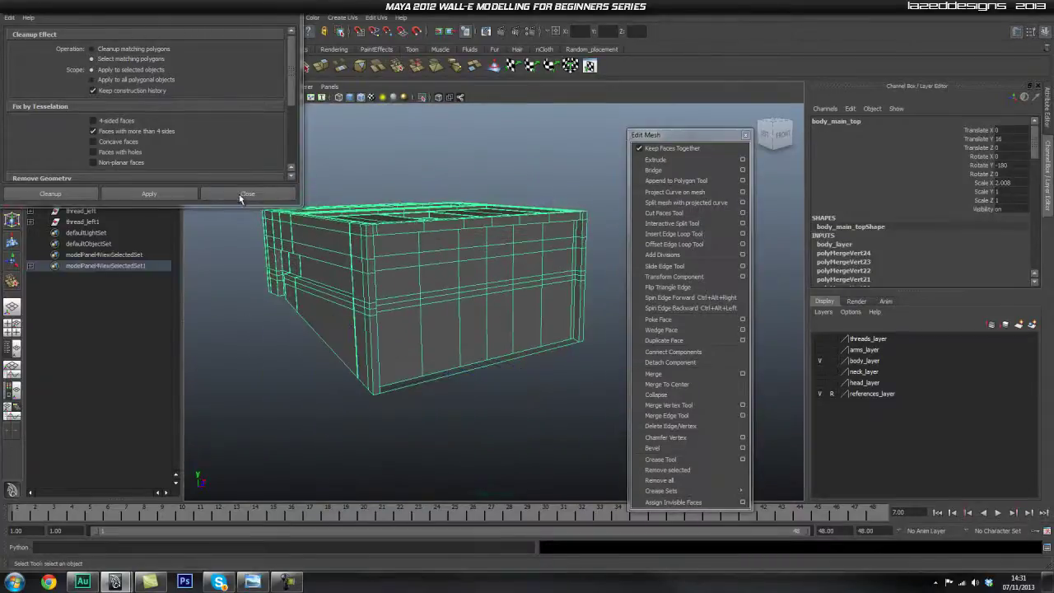
pyautogui.click(248, 193)
# - Delete the surplus edge on the narrow strip beneath the door panel near the frame's lower corner
pyautogui.keyDown('alt'); pyautogui.moveTo(454, 370); pyautogui.dragTo(510, 418); pyautogui.keyUp('alt')
pyautogui.keyDown('alt'); pyautogui.moveTo(511, 418); pyautogui.dragTo(481, 298, button='middle'); pyautogui.keyUp('alt')
pyautogui.moveTo(438, 278); pyautogui.dragTo(376, 284, button='right')
pyautogui.click(362, 333)
pyautogui.keyDown('alt'); pyautogui.moveTo(331, 350); pyautogui.dragTo(416, 350, button='right'); pyautogui.keyUp('alt')
pyautogui.click(342, 367)
pyautogui.click(296, 338)
pyautogui.click(334, 358)
pyautogui.click(305, 337)
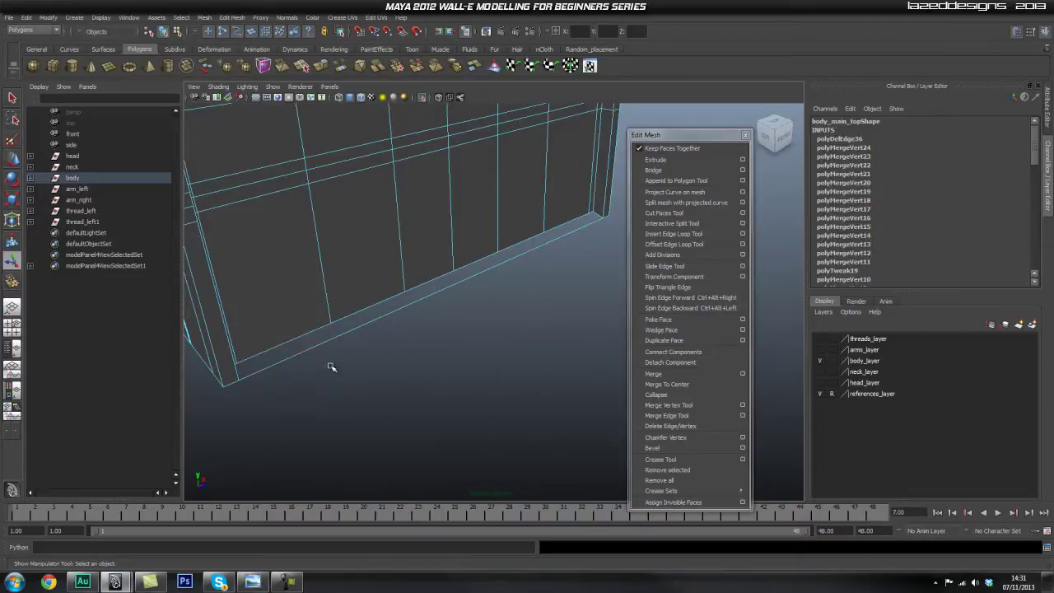
pyautogui.click(331, 367)
# - Merge the strip's lower vertex beside the frame's lower corner into the corner vertex
pyautogui.keyDown('alt'); pyautogui.moveTo(459, 353); pyautogui.dragTo(411, 315); pyautogui.keyUp('alt')
pyautogui.rightClick(376, 277)
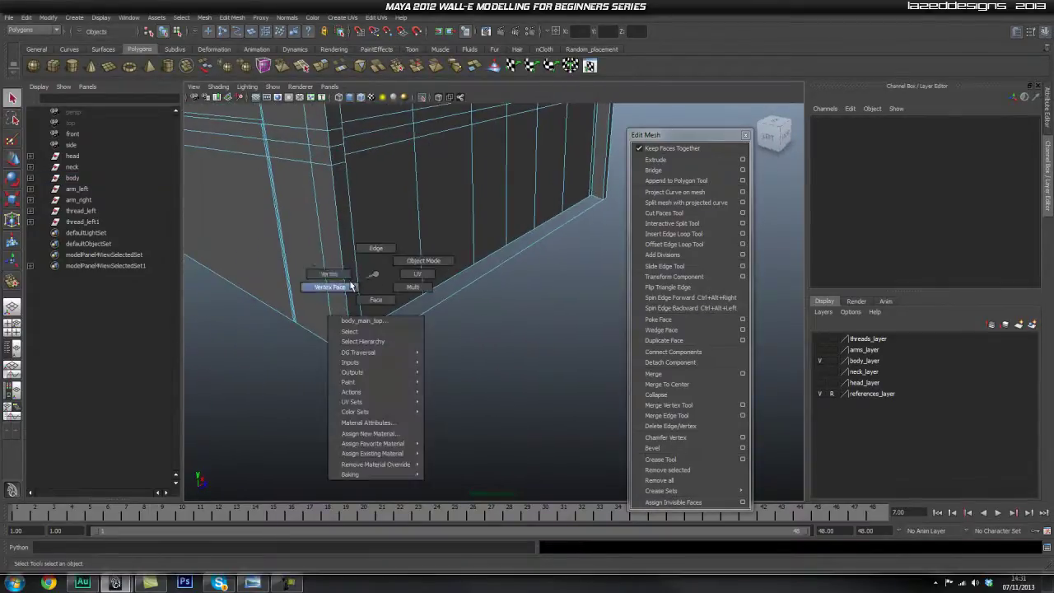
pyautogui.moveTo(324, 273); pyautogui.dragTo(323, 273, button='right')
pyautogui.keyDown('alt'); pyautogui.moveTo(354, 285); pyautogui.dragTo(276, 270); pyautogui.keyUp('alt')
pyautogui.keyDown('alt'); pyautogui.moveTo(275, 270); pyautogui.dragTo(283, 256, button='middle'); pyautogui.keyUp('alt')
pyautogui.keyDown('alt'); pyautogui.moveTo(281, 256); pyautogui.dragTo(337, 281); pyautogui.keyUp('alt')
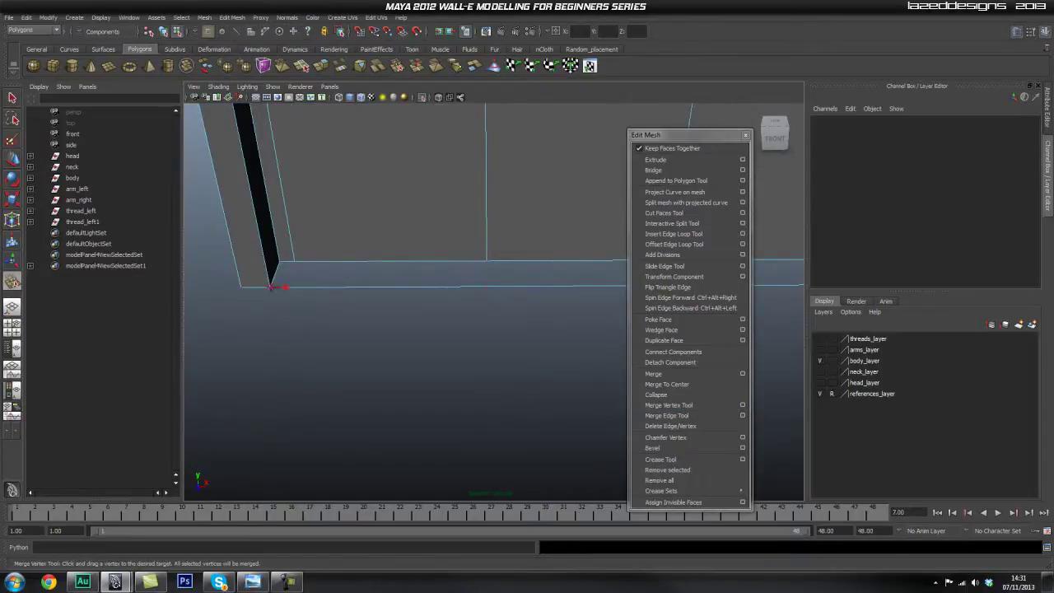
pyautogui.moveTo(284, 287); pyautogui.dragTo(271, 286)
# - Merge the strip's lower vertices one by one into the panel's bottom-edge vertices directly above them
pyautogui.moveTo(427, 317)
pyautogui.keyDown('alt'); pyautogui.mouseDown()
pyautogui.moveTo(386, 337)
pyautogui.moveTo(422, 332)
pyautogui.mouseUp(); pyautogui.keyUp('alt')
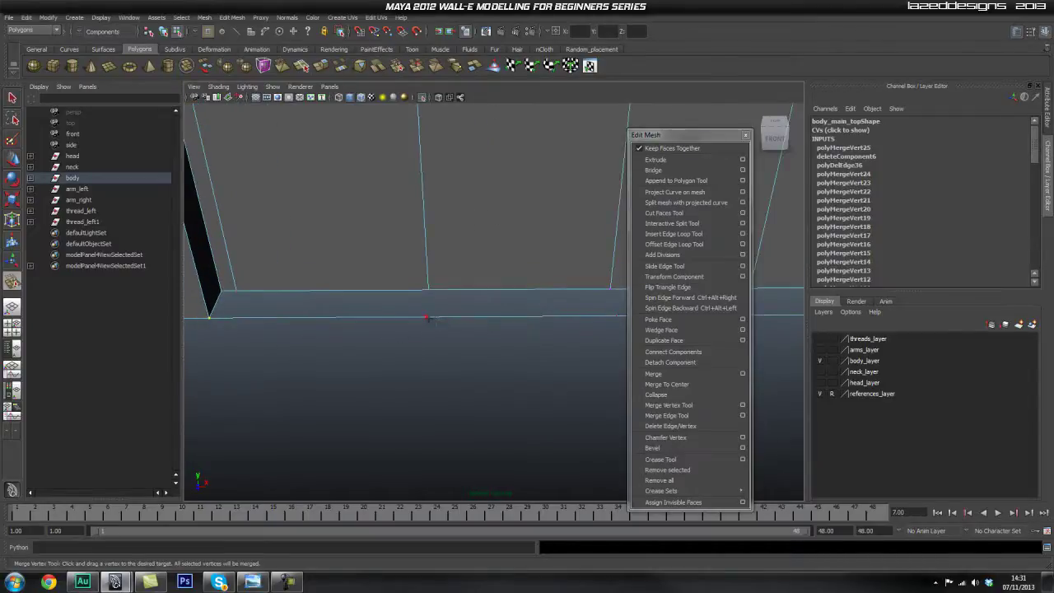
pyautogui.keyDown('alt'); pyautogui.moveTo(342, 341); pyautogui.dragTo(441, 347, button='middle'); pyautogui.keyUp('alt')
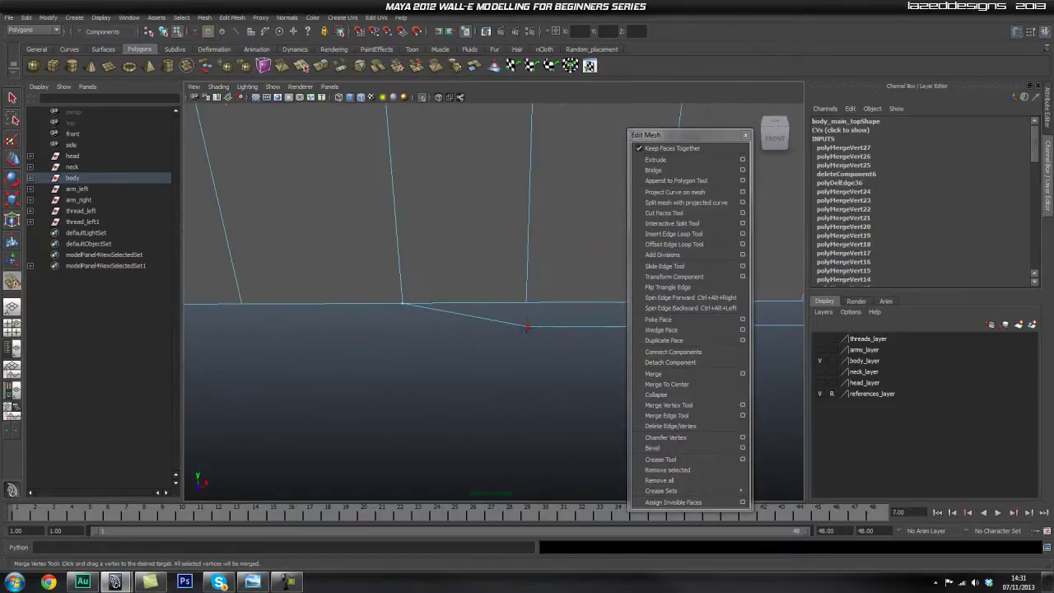
pyautogui.moveTo(526, 303); pyautogui.dragTo(526, 301)
pyautogui.keyDown('alt'); pyautogui.moveTo(490, 334); pyautogui.dragTo(168, 349, button='middle'); pyautogui.keyUp('alt')
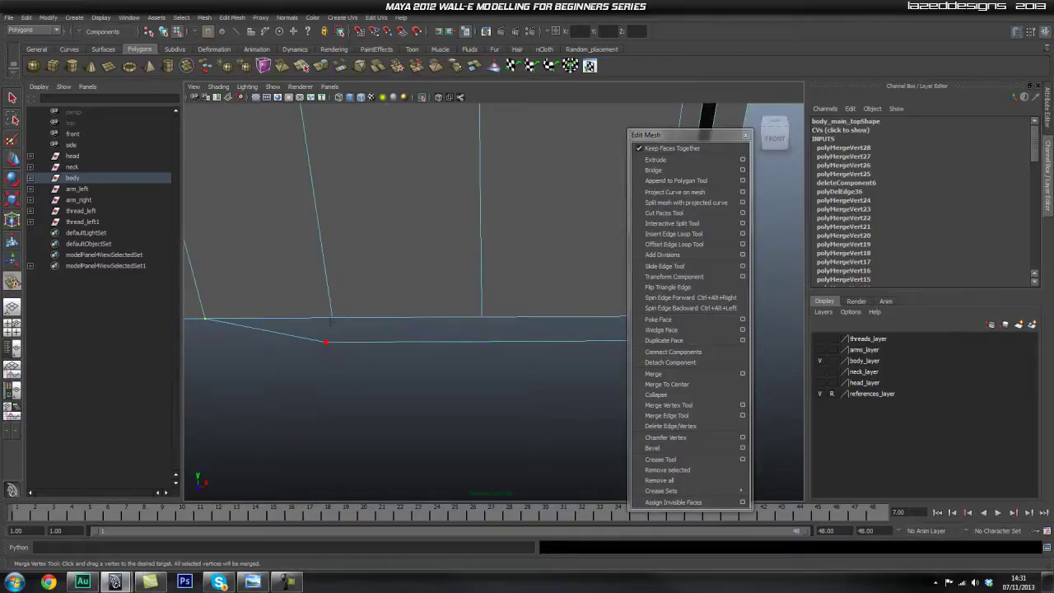
pyautogui.keyDown('alt'); pyautogui.moveTo(442, 339); pyautogui.dragTo(360, 337, button='middle'); pyautogui.keyUp('alt')
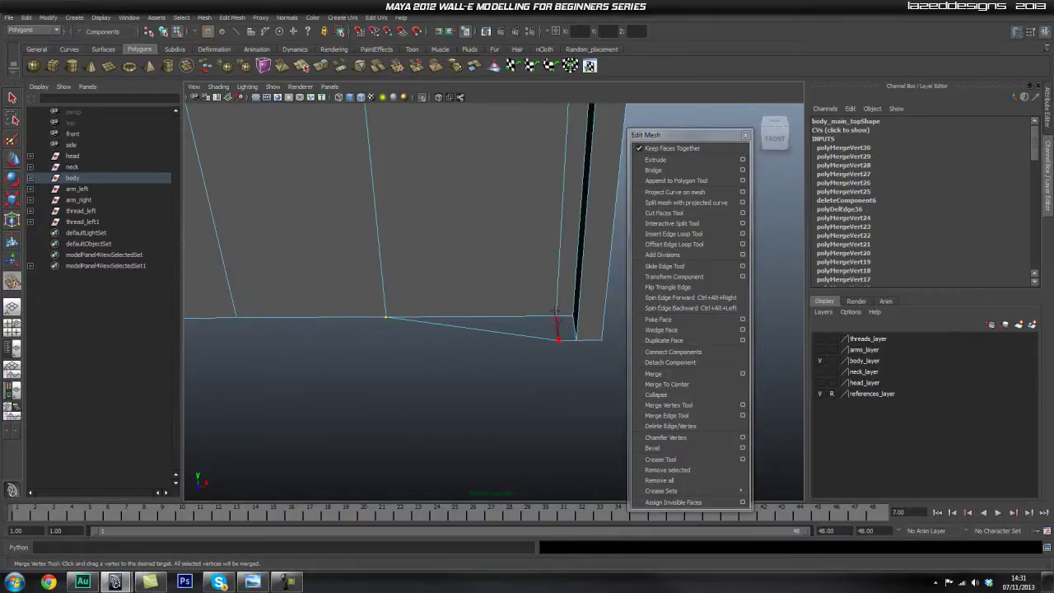
# - Merge the strip's last lower vertex beside the frame's opposite lower corner
pyautogui.keyDown('alt'); pyautogui.moveTo(533, 351); pyautogui.dragTo(422, 358); pyautogui.keyUp('alt')
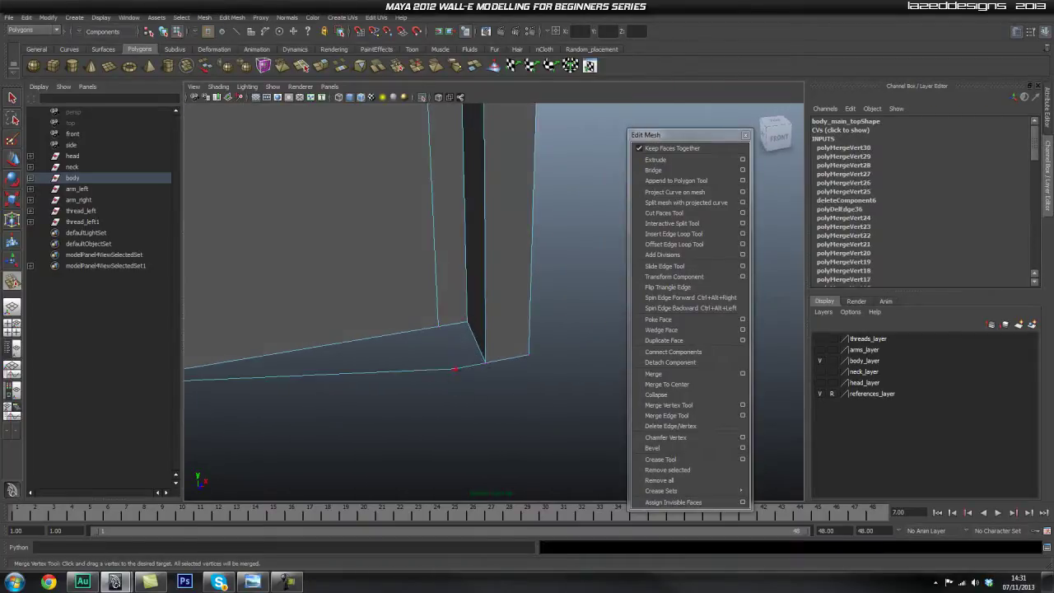
pyautogui.keyDown('alt'); pyautogui.moveTo(476, 403); pyautogui.dragTo(404, 390, button='right'); pyautogui.keyUp('alt')
pyautogui.keyDown('alt'); pyautogui.moveTo(404, 390); pyautogui.dragTo(471, 390, button='middle'); pyautogui.keyUp('alt')
pyautogui.keyDown('alt'); pyautogui.moveTo(471, 390); pyautogui.dragTo(400, 389, button='right'); pyautogui.keyUp('alt')
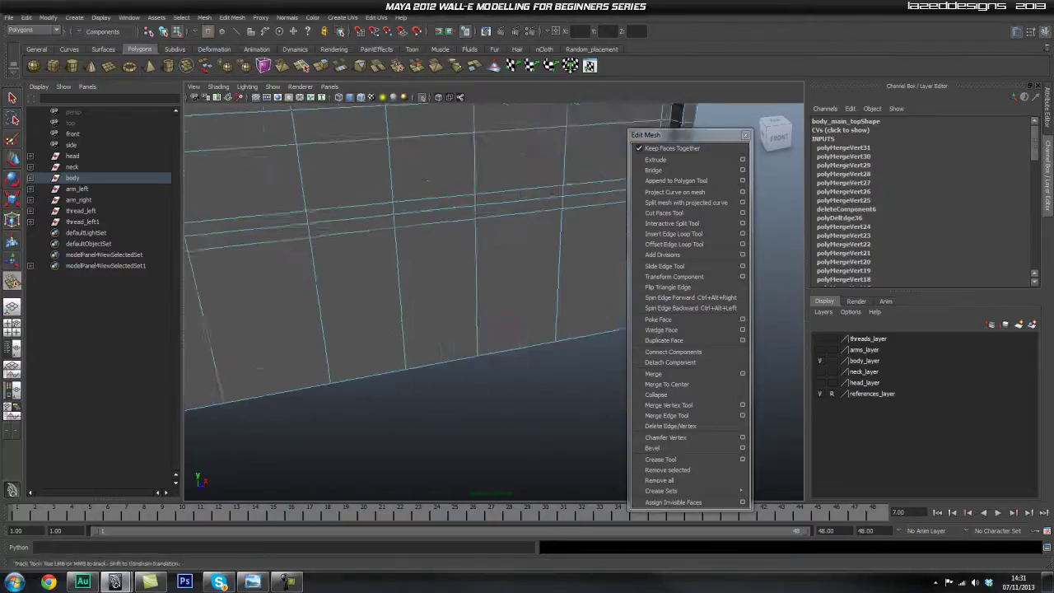
# - Return to object mode, deselect the mesh and inspect the door and body from several angles and below
pyautogui.keyDown('alt'); pyautogui.moveTo(387, 313); pyautogui.dragTo(436, 302); pyautogui.keyUp('alt')
pyautogui.moveTo(436, 302); pyautogui.dragTo(476, 272, button='right')
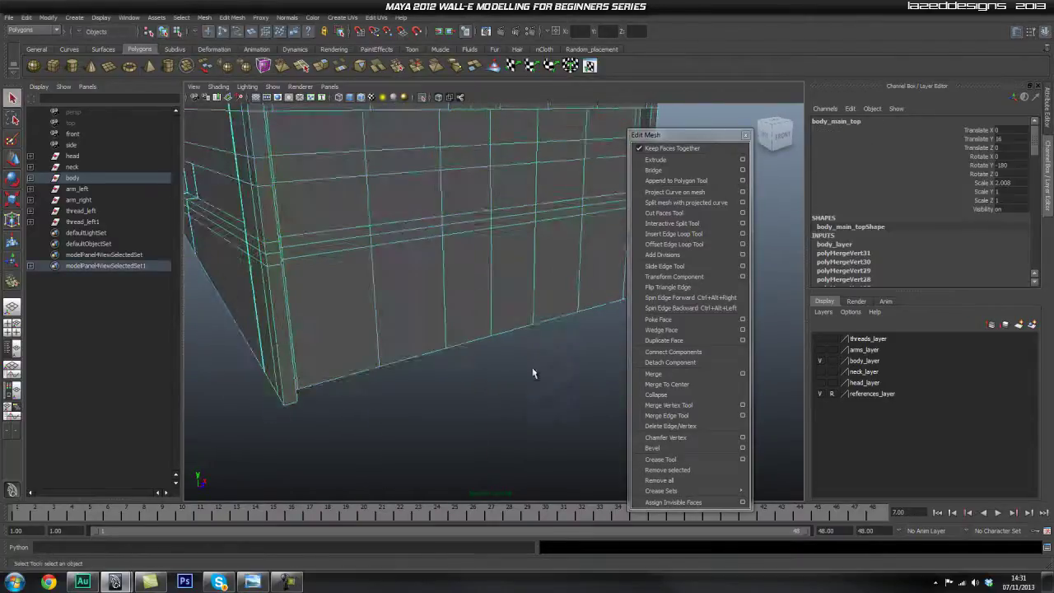
pyautogui.press('f')
pyautogui.click(447, 351)
pyautogui.keyDown('alt'); pyautogui.moveTo(447, 351); pyautogui.dragTo(511, 345, button='right'); pyautogui.keyUp('alt')
pyautogui.keyDown('alt'); pyautogui.moveTo(511, 344); pyautogui.dragTo(339, 356); pyautogui.keyUp('alt')
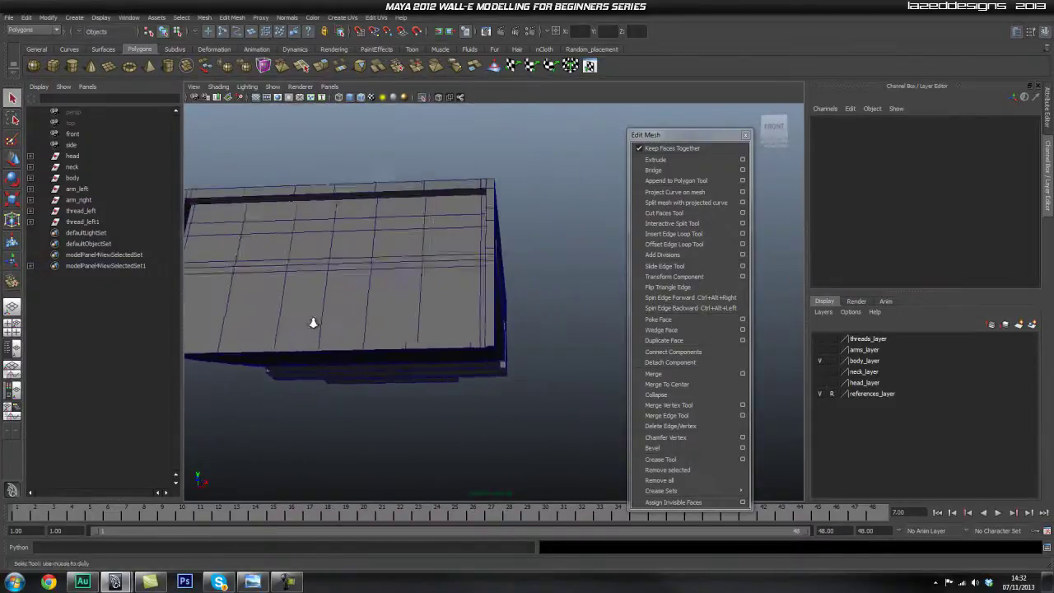
pyautogui.keyDown('alt'); pyautogui.moveTo(269, 316); pyautogui.dragTo(370, 309, button='right'); pyautogui.keyUp('alt')
pyautogui.keyDown('alt'); pyautogui.moveTo(370, 308); pyautogui.dragTo(420, 368); pyautogui.keyUp('alt')
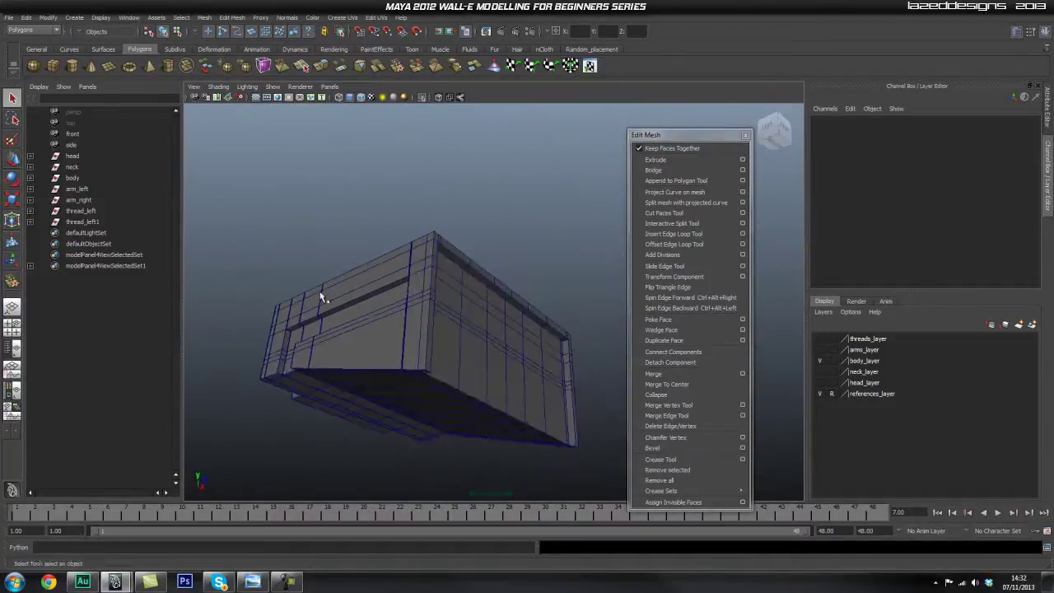
# - Set the Y rotation of the body's bottom mesh to 180 degrees in its transform attributes, and deselect it
pyautogui.keyDown('alt'); pyautogui.moveTo(602, 299); pyautogui.dragTo(588, 316); pyautogui.keyUp('alt')
pyautogui.keyDown('alt'); pyautogui.moveTo(586, 336); pyautogui.dragTo(416, 391, button='right'); pyautogui.keyUp('alt')
pyautogui.keyDown('alt'); pyautogui.moveTo(403, 397); pyautogui.dragTo(400, 376, button='middle'); pyautogui.keyUp('alt')
pyautogui.click(400, 377)
pyautogui.hotkey('ctrl', 'a')
pyautogui.press('e')
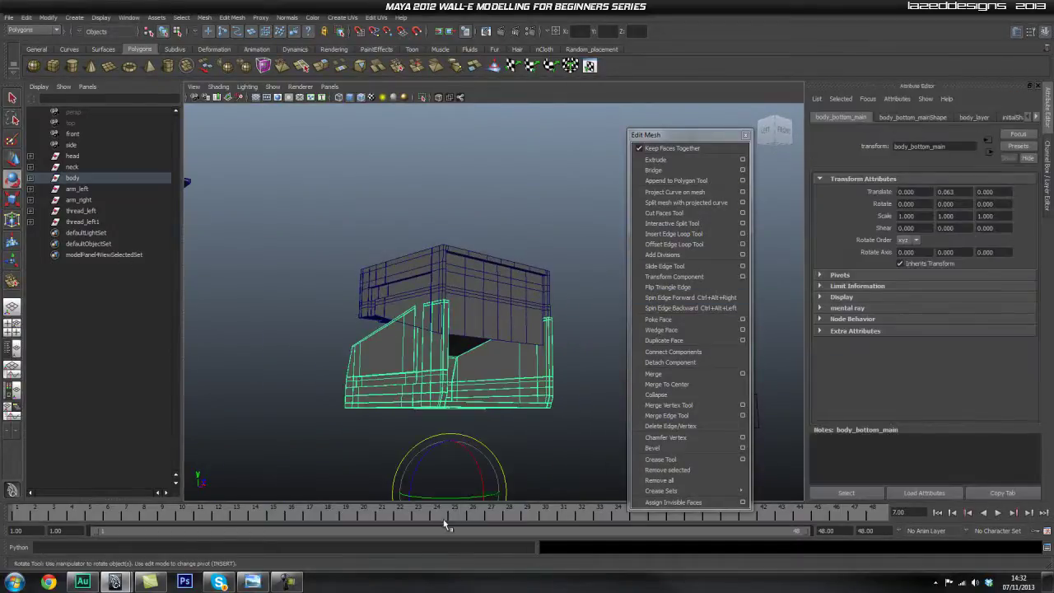
pyautogui.moveTo(451, 500); pyautogui.dragTo(548, 491)
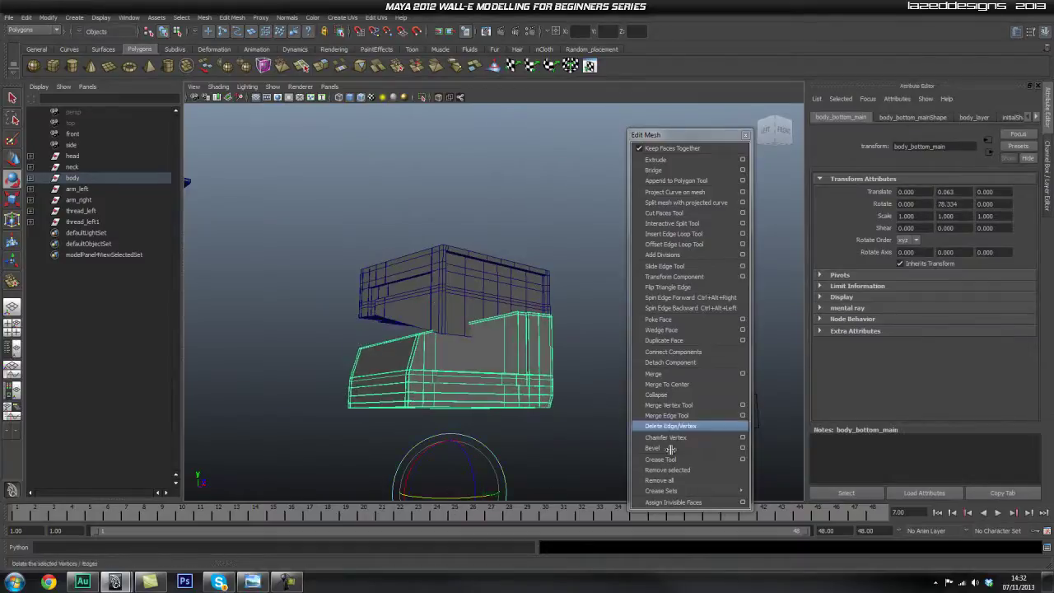
pyautogui.write('1')
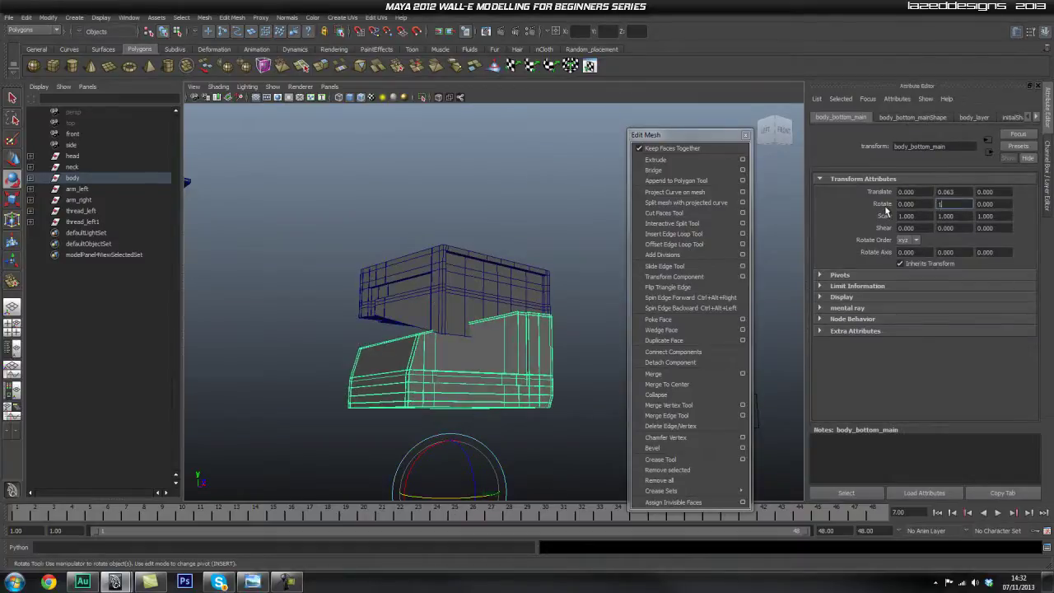
pyautogui.write('80')
pyautogui.press('Return')
pyautogui.click(349, 420)
# - Examine the bottom mesh's sloped panel, upper rim and corners, outside and inside, where it meets the top mesh
pyautogui.keyDown('alt'); pyautogui.moveTo(350, 420); pyautogui.dragTo(543, 424, button='right'); pyautogui.keyUp('alt')
pyautogui.keyDown('alt'); pyautogui.moveTo(544, 424); pyautogui.dragTo(537, 443); pyautogui.keyUp('alt')
pyautogui.keyDown('alt'); pyautogui.moveTo(537, 443); pyautogui.dragTo(568, 395, button='right'); pyautogui.keyUp('alt')
pyautogui.keyDown('alt'); pyautogui.moveTo(568, 395); pyautogui.dragTo(489, 352); pyautogui.keyUp('alt')
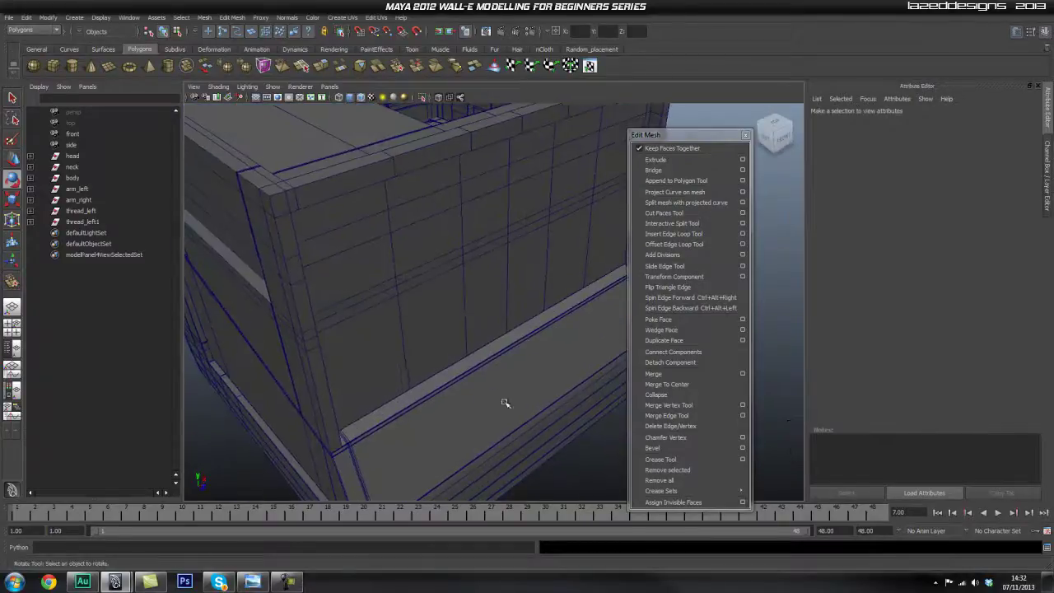
pyautogui.keyDown('alt'); pyautogui.moveTo(554, 464); pyautogui.dragTo(454, 266); pyautogui.keyUp('alt')
pyautogui.click(497, 458)
pyautogui.press('1')
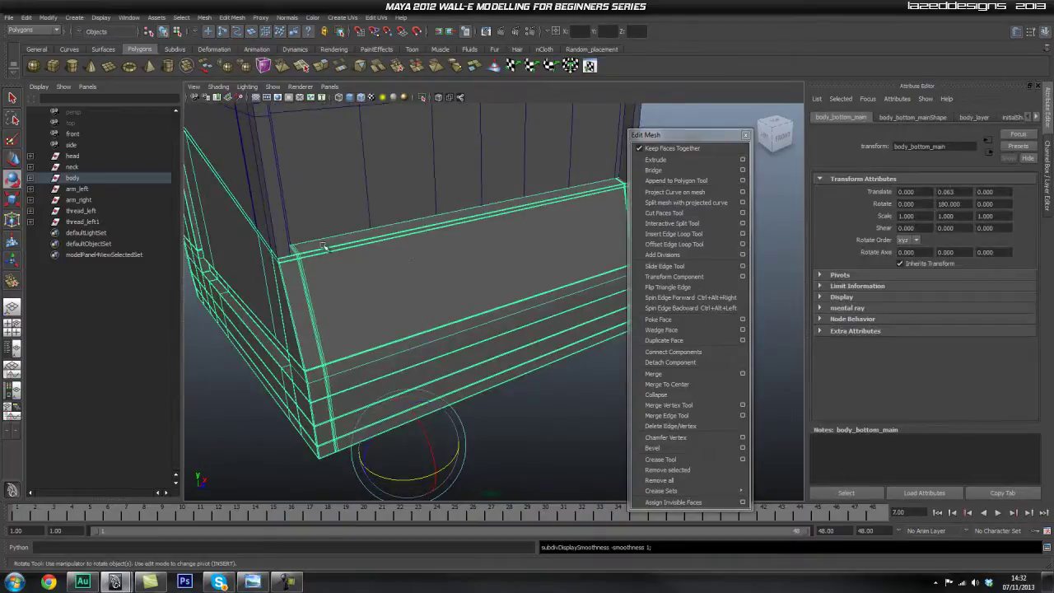
pyautogui.keyDown('alt'); pyautogui.moveTo(447, 196); pyautogui.dragTo(494, 275); pyautogui.keyUp('alt')
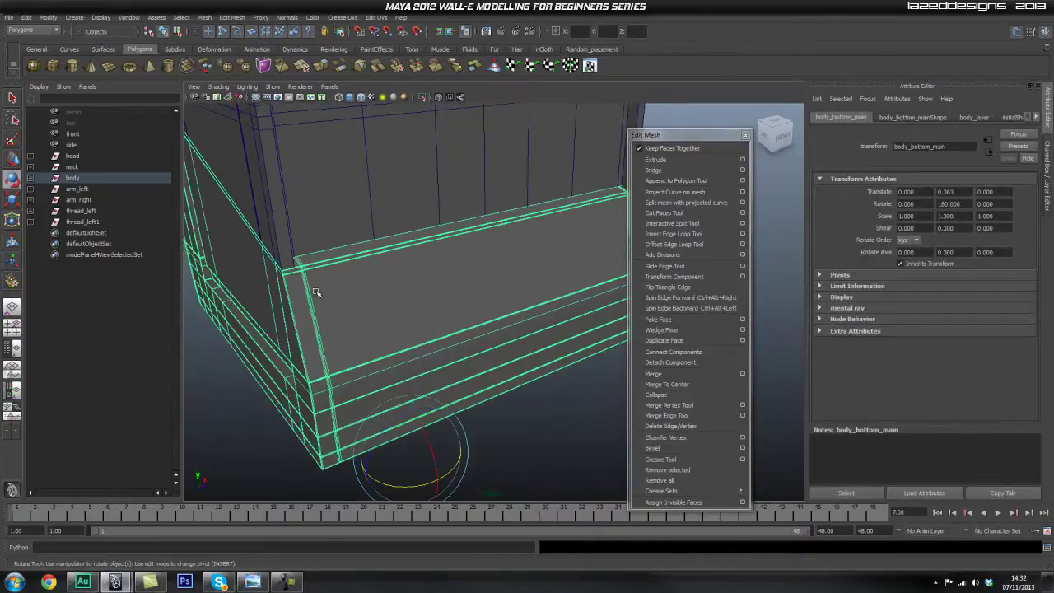
pyautogui.keyDown('alt'); pyautogui.moveTo(252, 282); pyautogui.dragTo(407, 311, button='right'); pyautogui.keyUp('alt')
pyautogui.keyDown('alt'); pyautogui.moveTo(318, 307); pyautogui.dragTo(492, 182); pyautogui.keyUp('alt')
pyautogui.keyDown('alt'); pyautogui.moveTo(492, 181); pyautogui.dragTo(476, 267, button='middle'); pyautogui.keyUp('alt')
pyautogui.scroll(5, 476, 267)
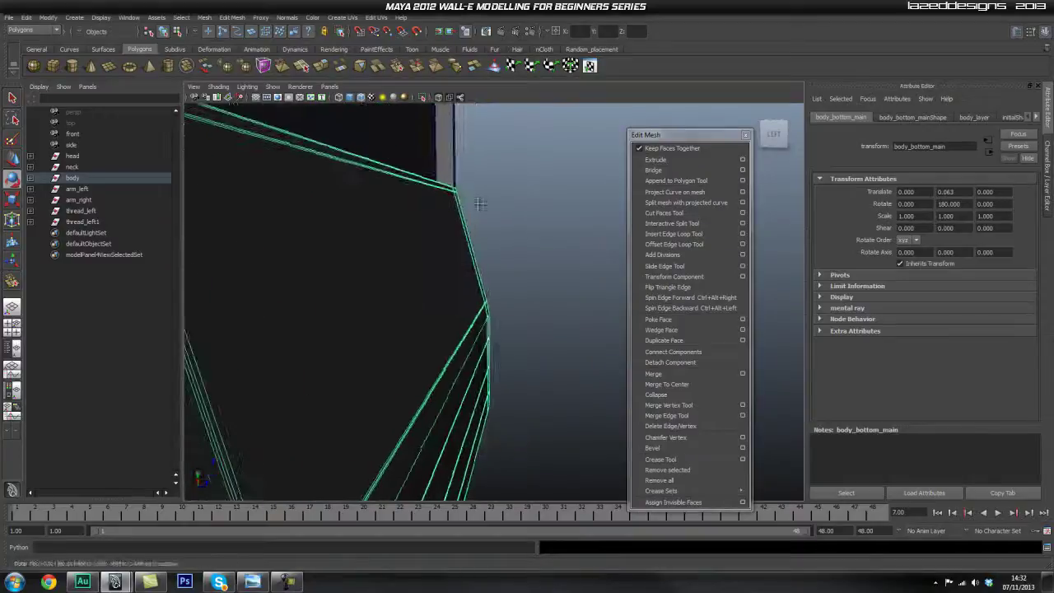
pyautogui.scroll(4, 475, 275)
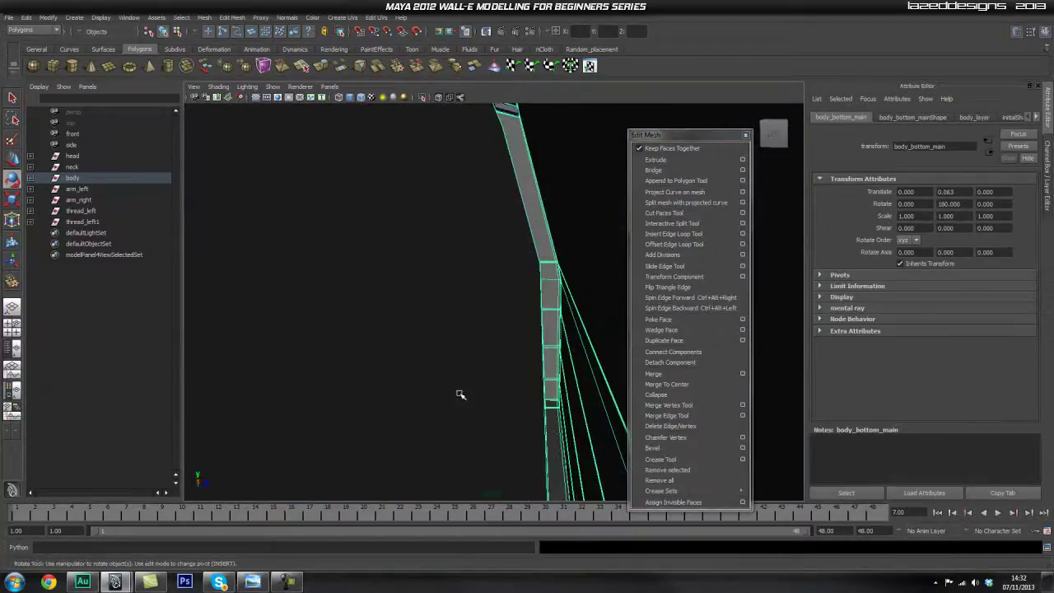
pyautogui.scroll(-6, 468, 313)
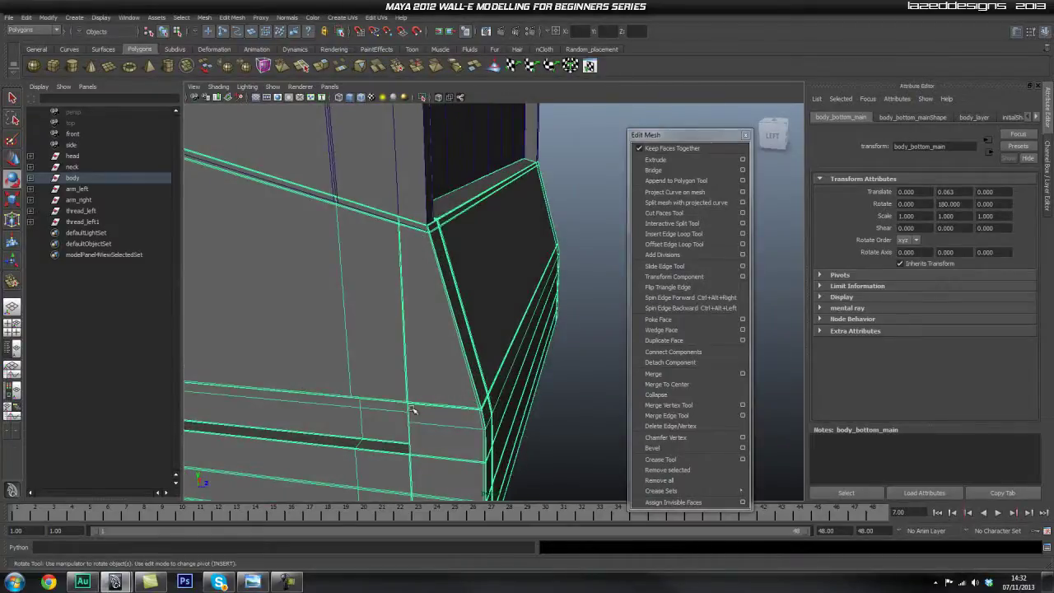
pyautogui.scroll(-8, 406, 406)
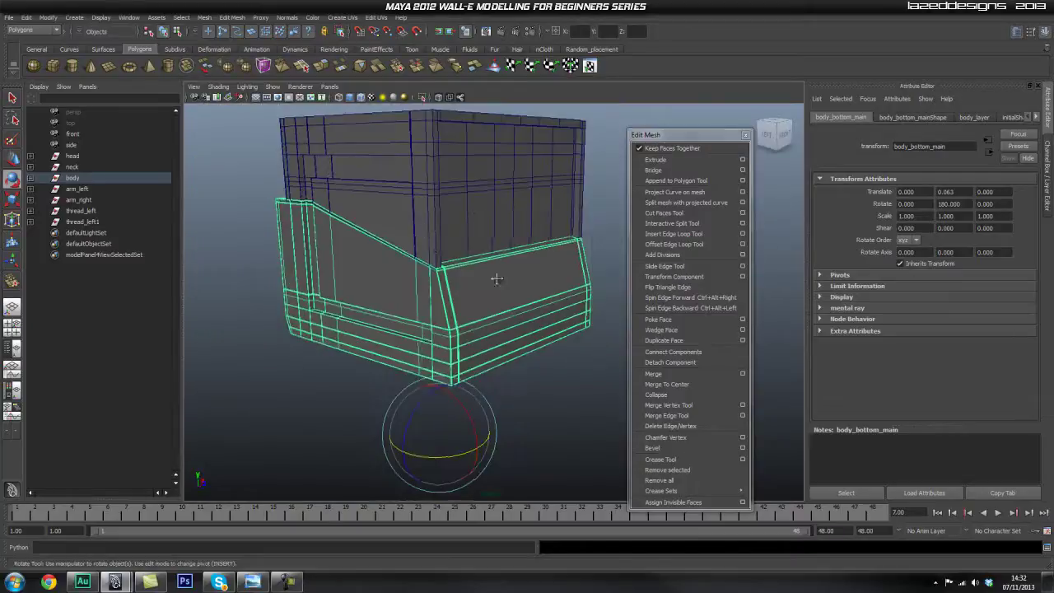
# - Leave the Rotate tool and select the body's main top mesh
pyautogui.keyDown('alt'); pyautogui.moveTo(504, 196); pyautogui.dragTo(494, 263, button='middle'); pyautogui.keyUp('alt')
pyautogui.keyDown('alt'); pyautogui.moveTo(494, 264); pyautogui.dragTo(482, 287); pyautogui.keyUp('alt')
pyautogui.keyDown('alt'); pyautogui.moveTo(473, 276); pyautogui.dragTo(595, 288, button='right'); pyautogui.keyUp('alt')
pyautogui.keyDown('alt'); pyautogui.moveTo(504, 298); pyautogui.dragTo(500, 407); pyautogui.keyUp('alt')
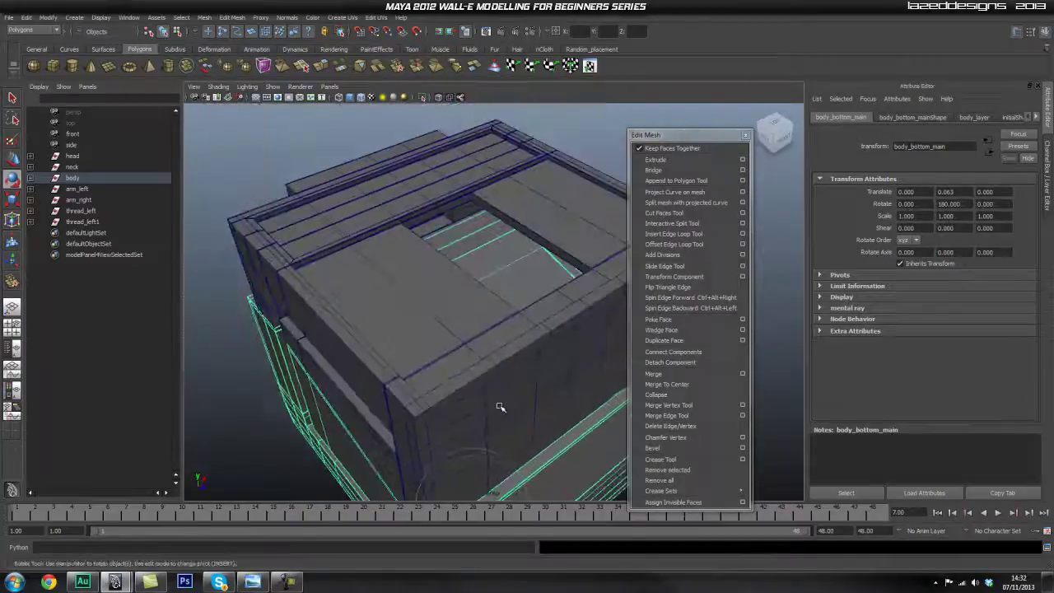
pyautogui.press('q')
pyautogui.click(553, 387)
pyautogui.scroll(-2, 494, 364)
pyautogui.keyDown('alt'); pyautogui.moveTo(499, 314); pyautogui.dragTo(464, 333, button='middle'); pyautogui.keyUp('alt')
pyautogui.keyDown('alt'); pyautogui.moveTo(464, 334); pyautogui.dragTo(492, 298); pyautogui.keyUp('alt')
pyautogui.keyDown('alt'); pyautogui.moveTo(491, 298); pyautogui.dragTo(494, 272, button='middle'); pyautogui.keyUp('alt')
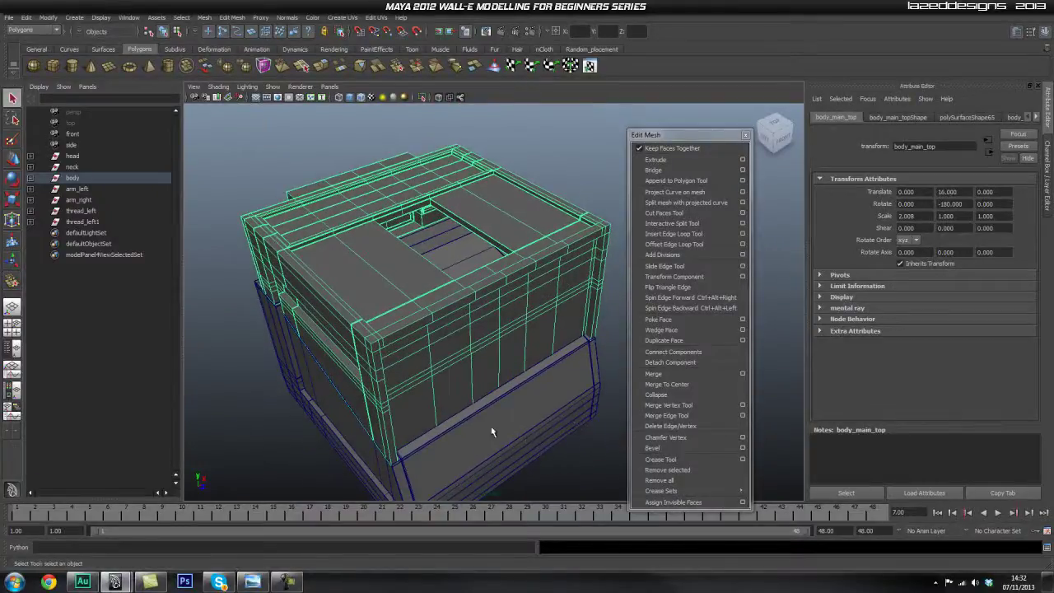